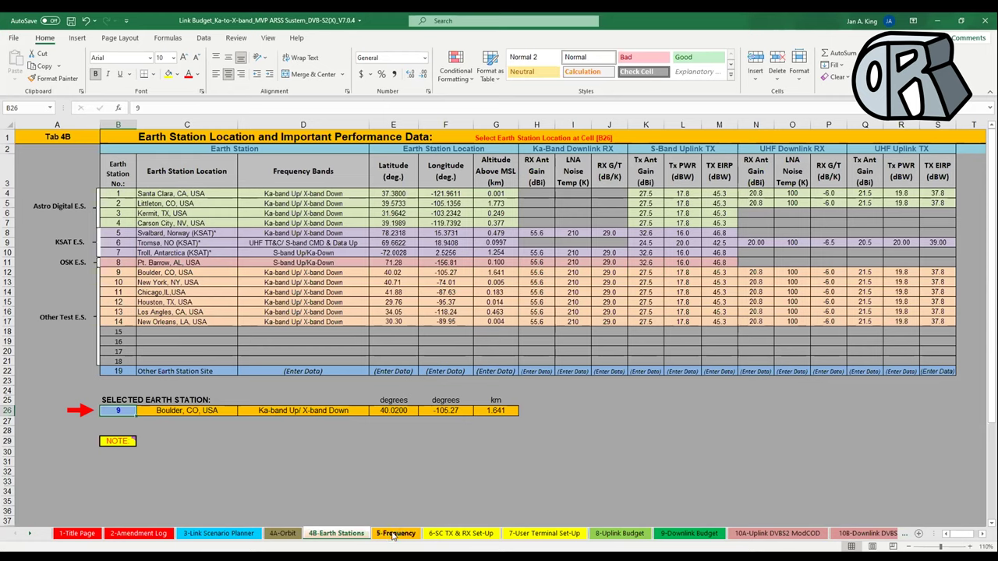
- Review the 5-Frequency sheet and survey the basic parameters and block diagram on the 6-SC TX & RX Set-Up sheet
left_click(392, 535)
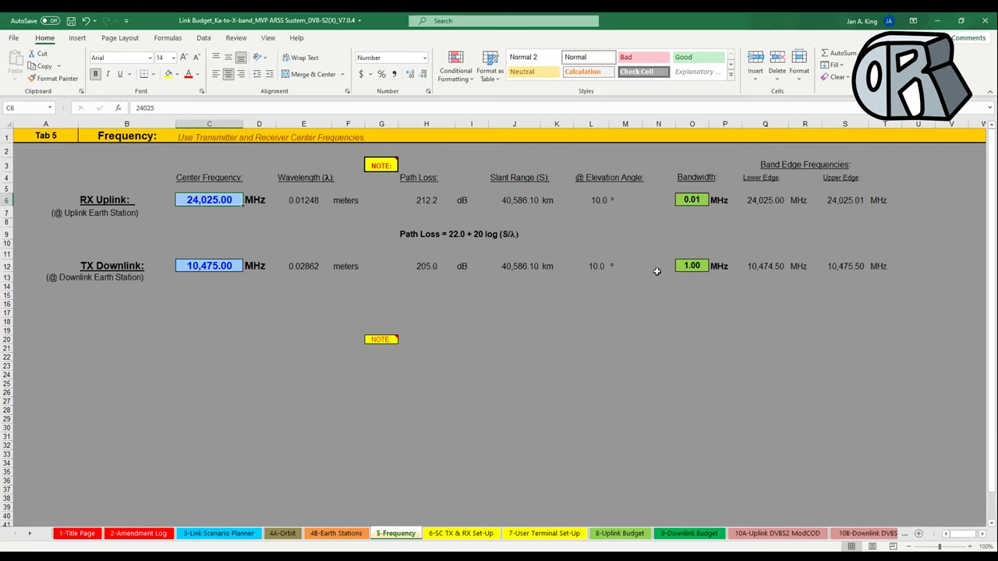
left_click(440, 535)
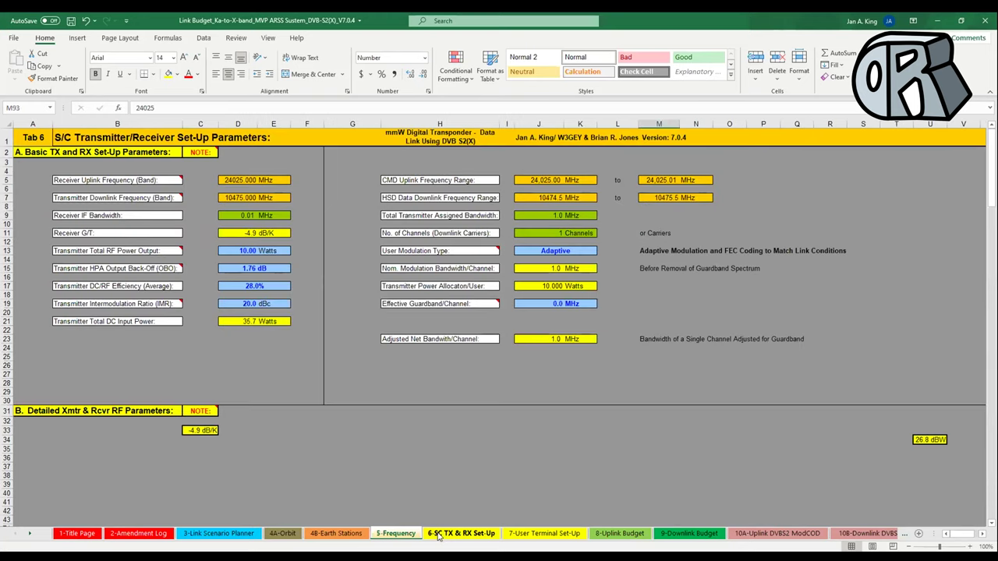
scroll(362, 204, "down", 1)
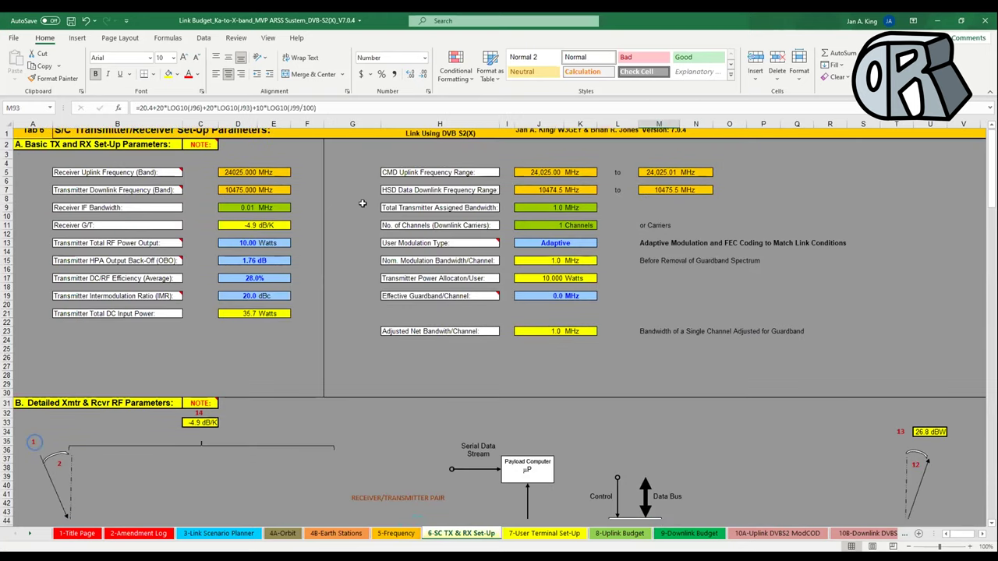
scroll(362, 203, "down", 6)
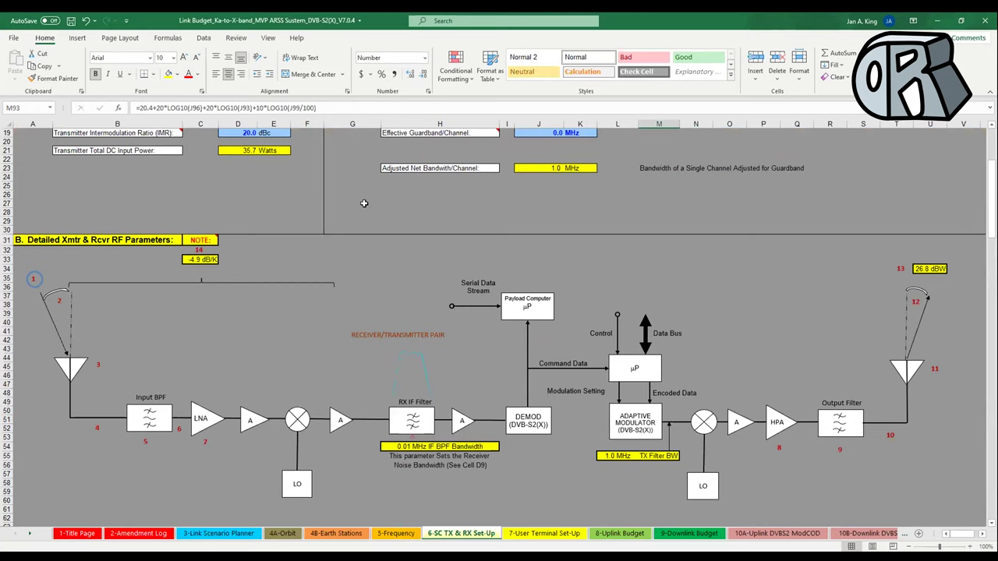
scroll(363, 203, "up", 6)
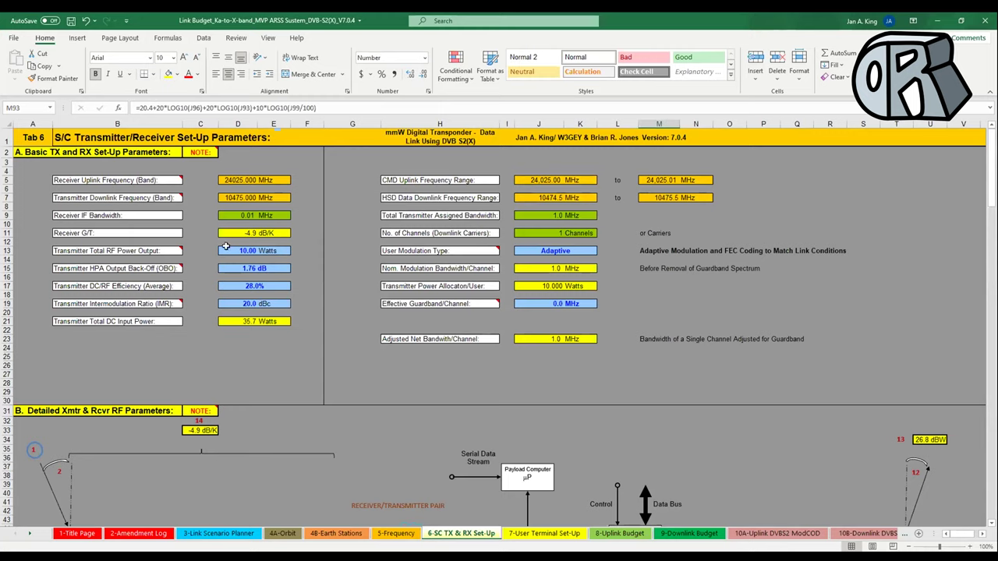
- Examine the transmitter's total RF power output, HPA output back-off, DC/RF efficiency, intermodulation ratio and total DC input power cells
left_click(230, 249)
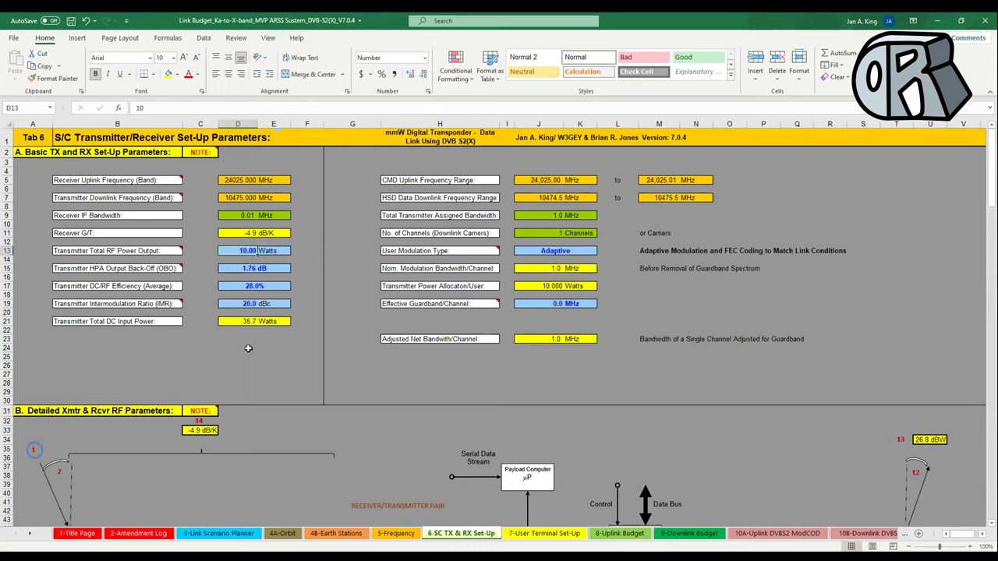
left_click(241, 270)
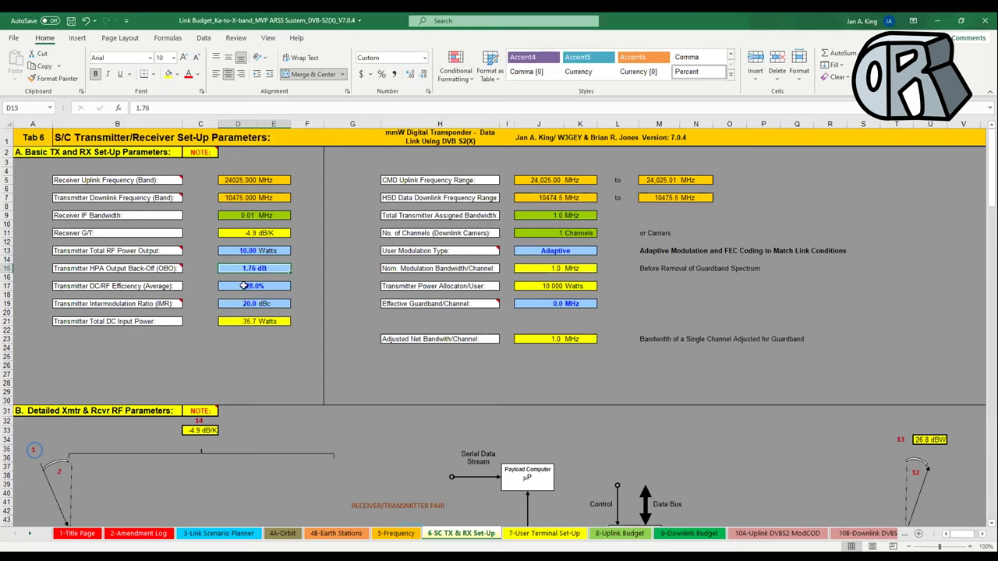
left_click(244, 287)
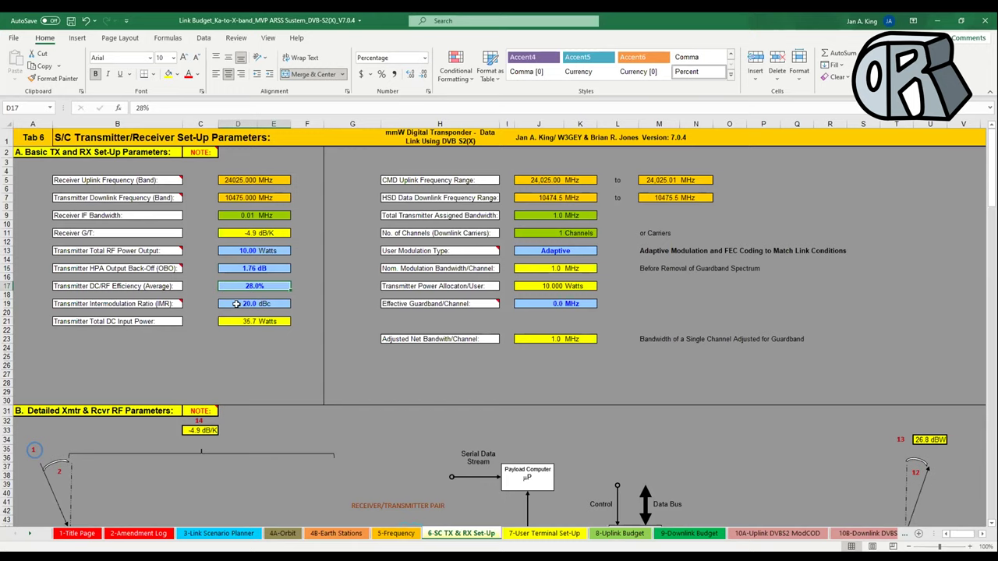
left_click(236, 304)
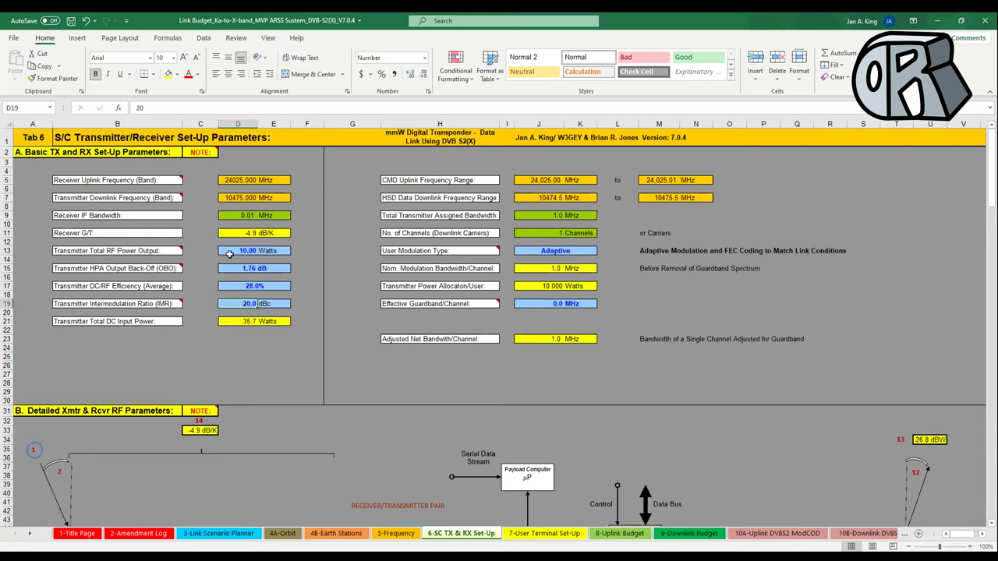
left_click(233, 251)
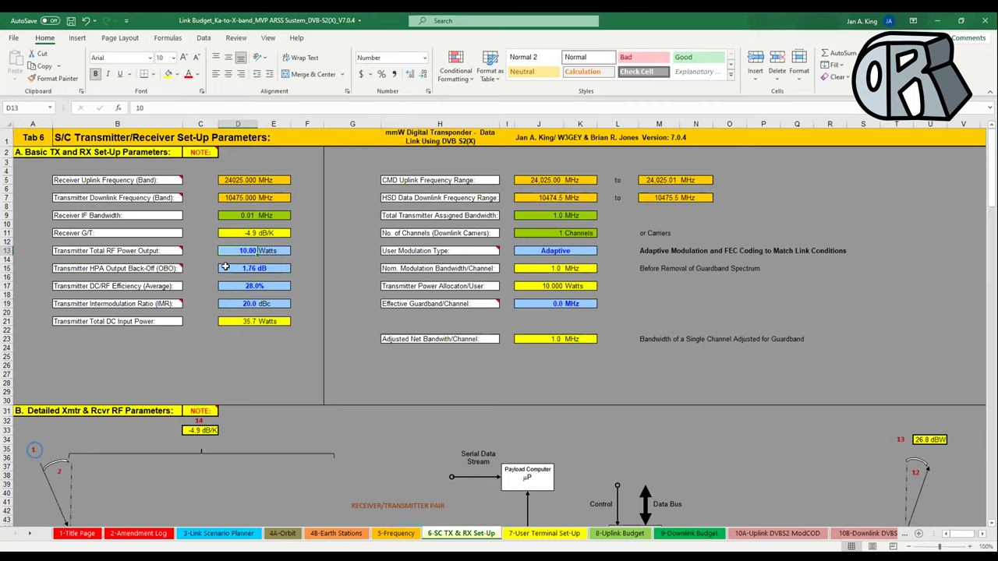
left_click(228, 267)
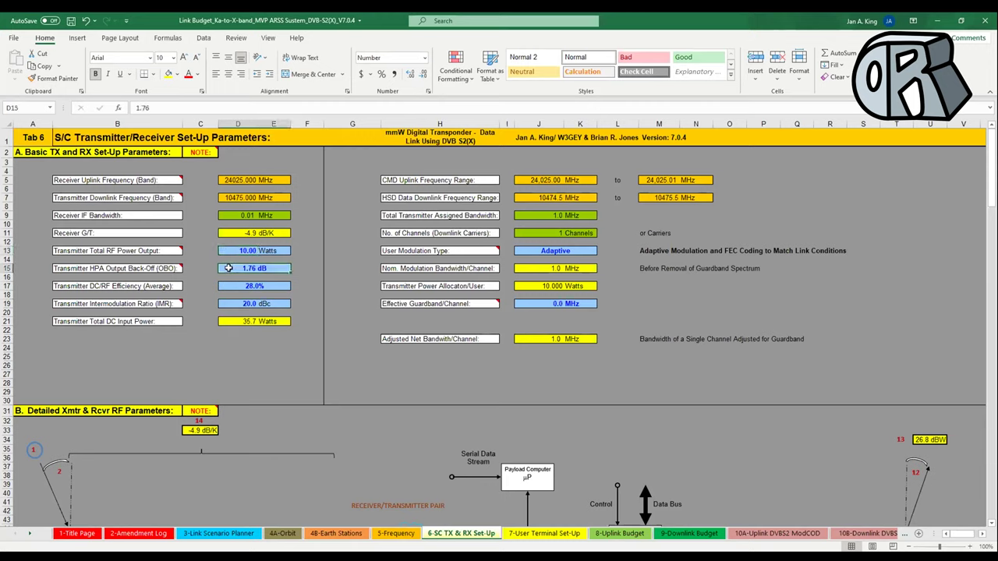
left_click(230, 285)
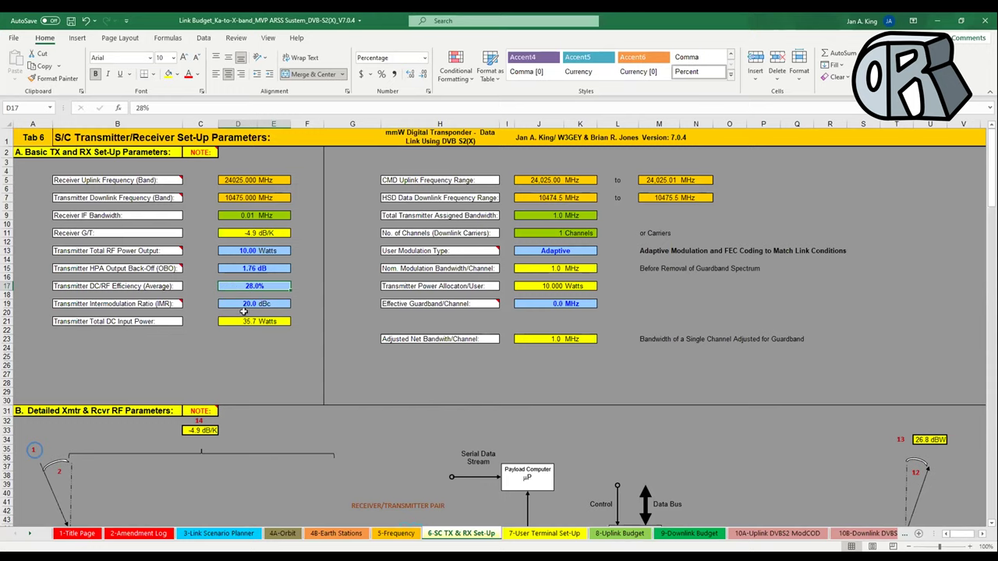
left_click(241, 304)
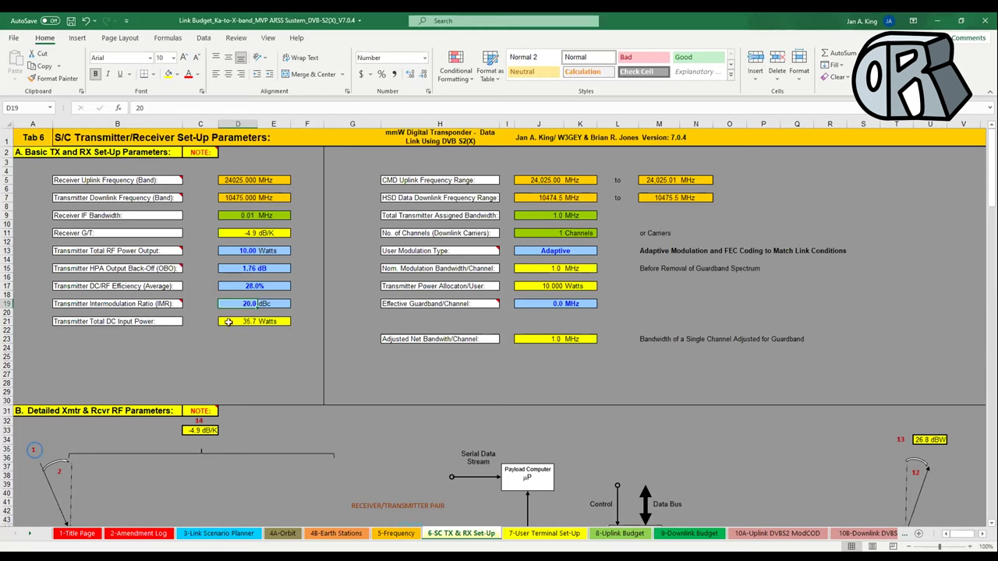
left_click(228, 321)
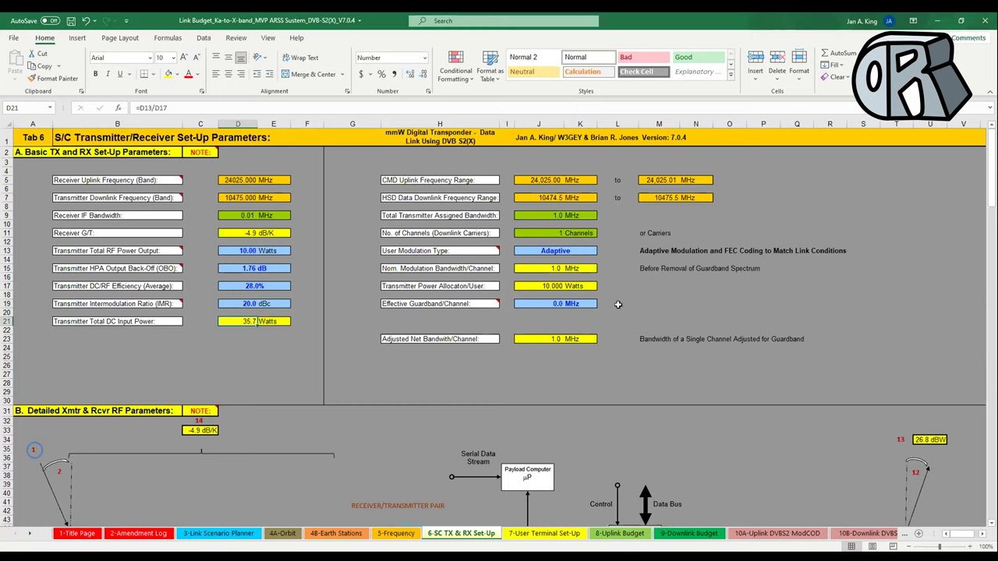
- Examine the assigned bandwidth, number of channels, user modulation type, modulation bandwidth, power allocation and effective guardband cells
left_click(552, 233)
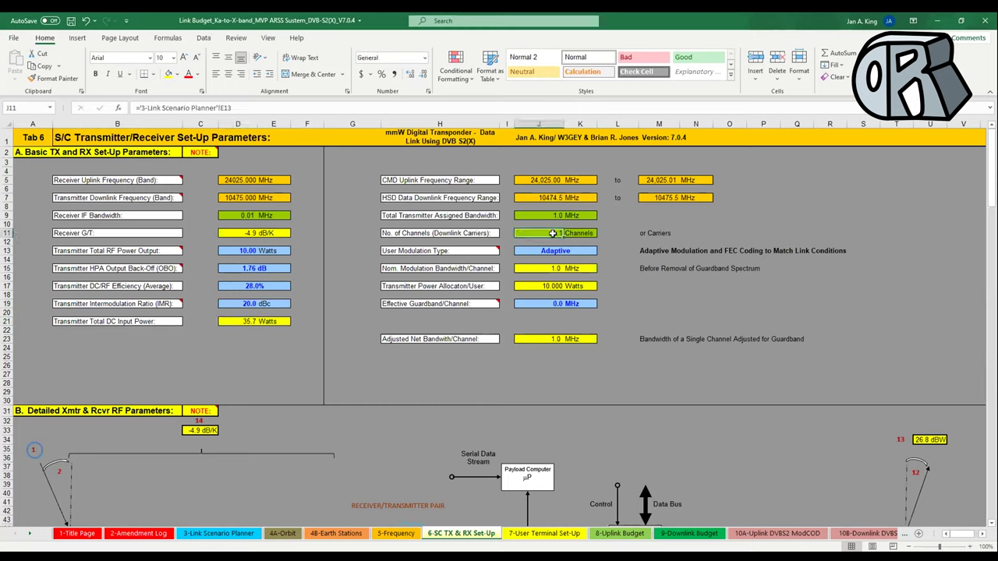
left_click(545, 215)
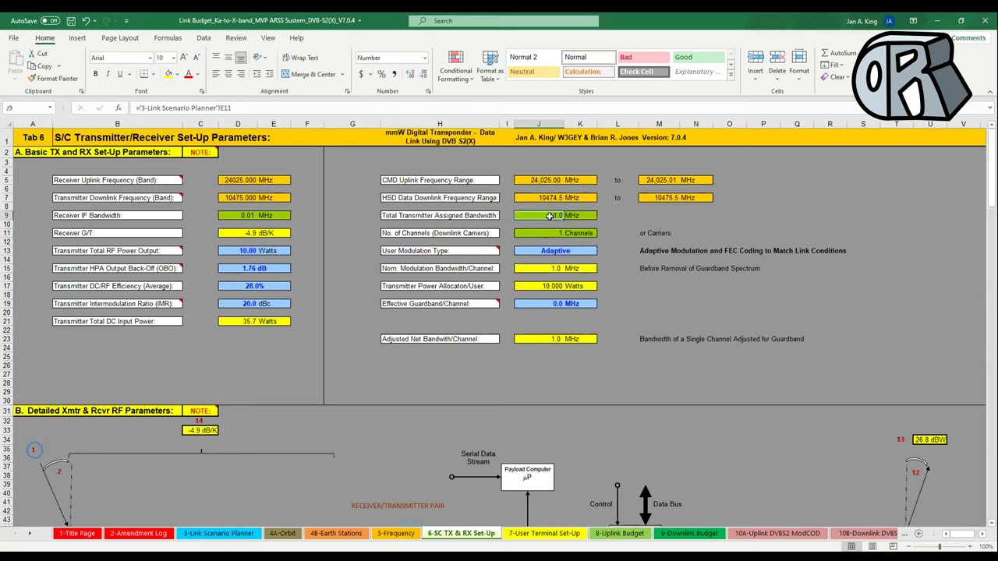
left_click(545, 234)
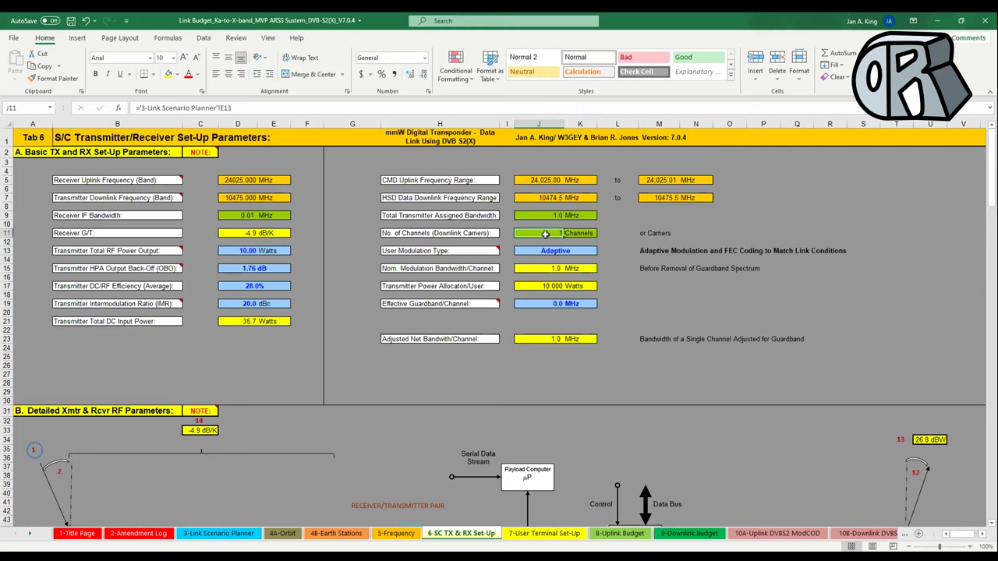
left_click(545, 216)
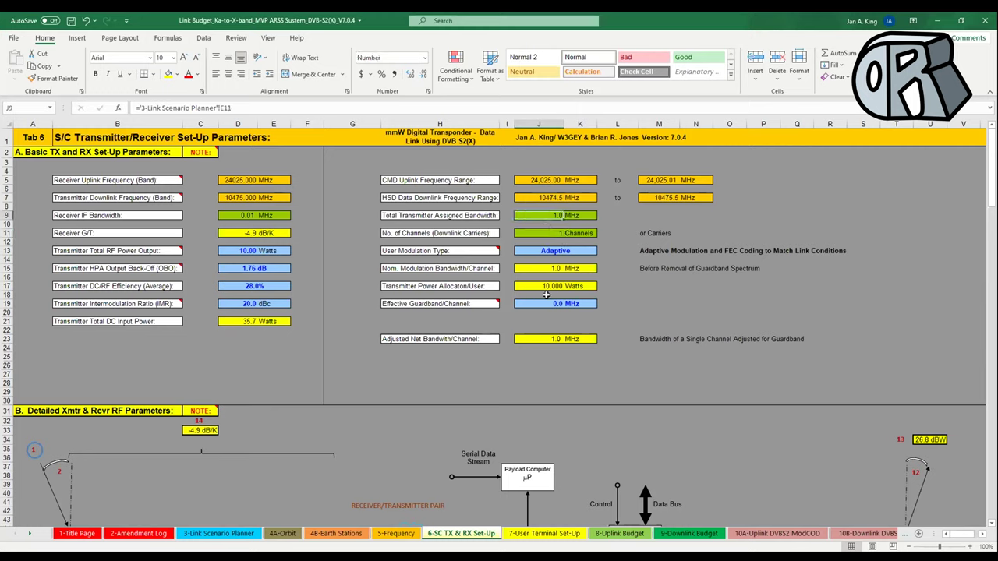
left_click(541, 251)
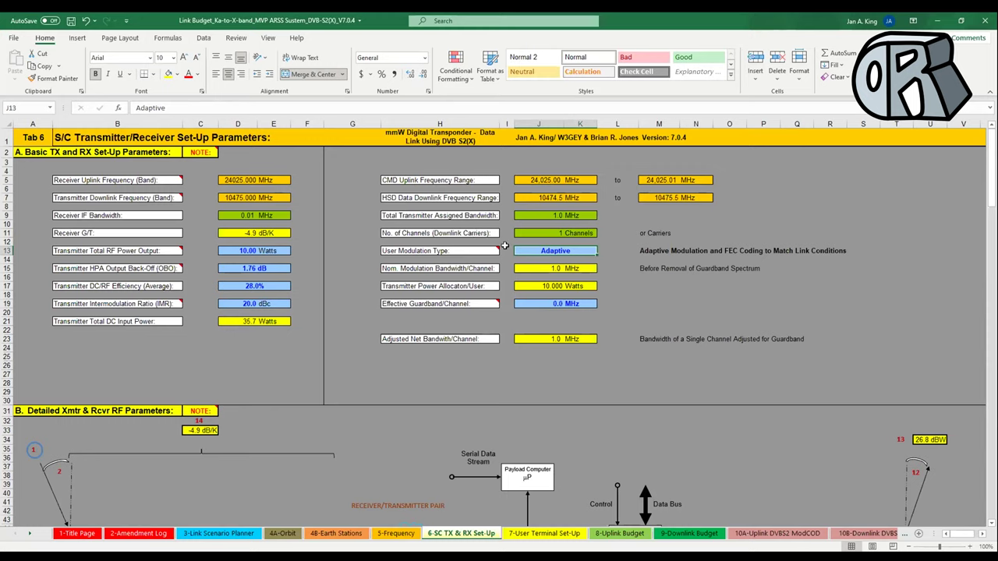
left_click(546, 268)
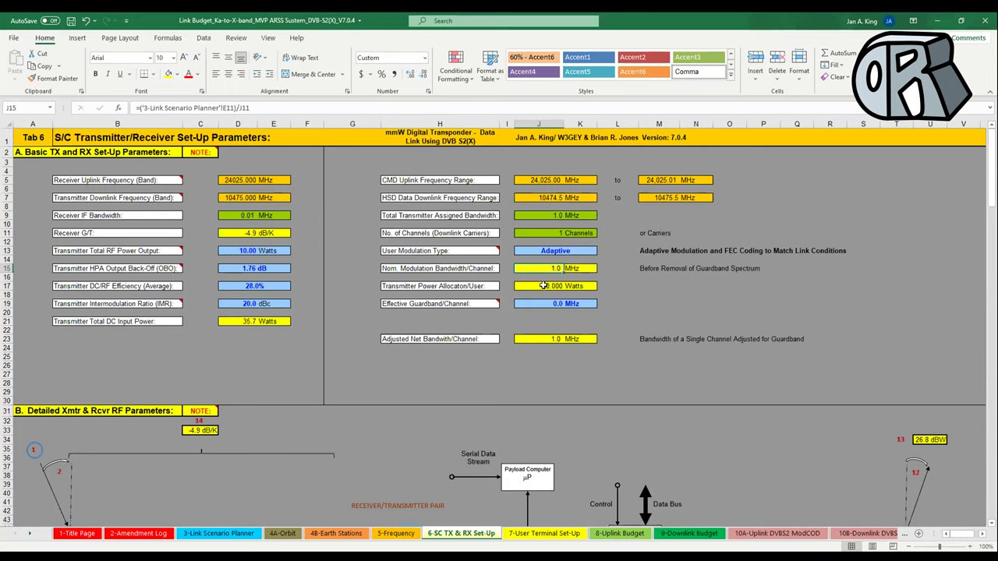
left_click(544, 287)
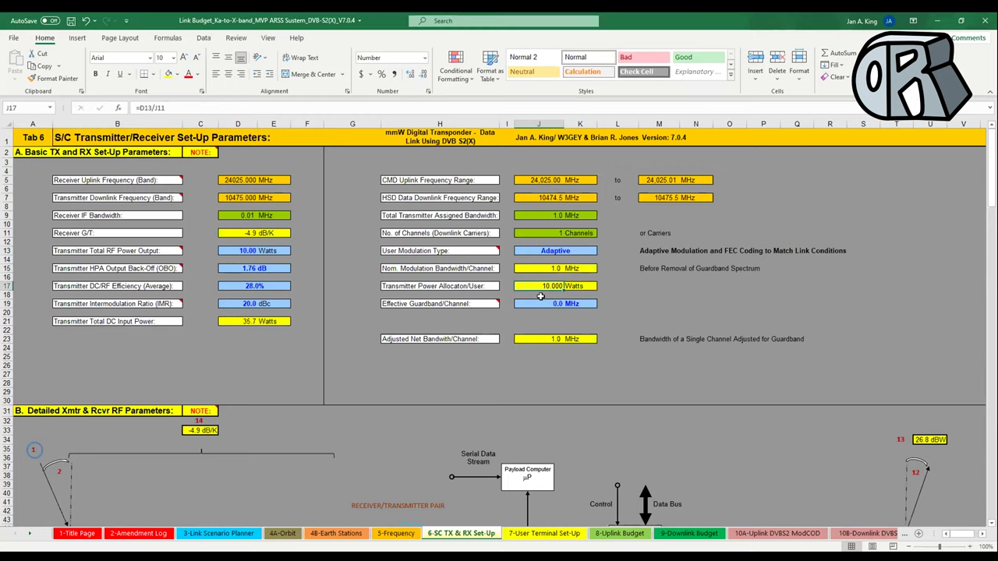
left_click(534, 304)
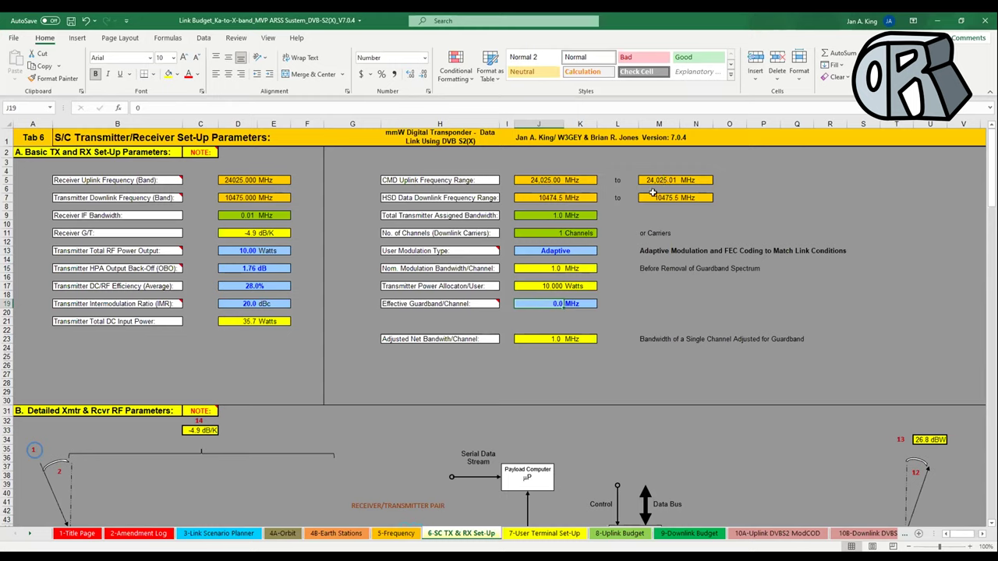
- Inspect the detailed transmitter and receiver block diagram and the spacecraft receiver antenna pointing loss and gain formulas
scroll(648, 306, "down", 10)
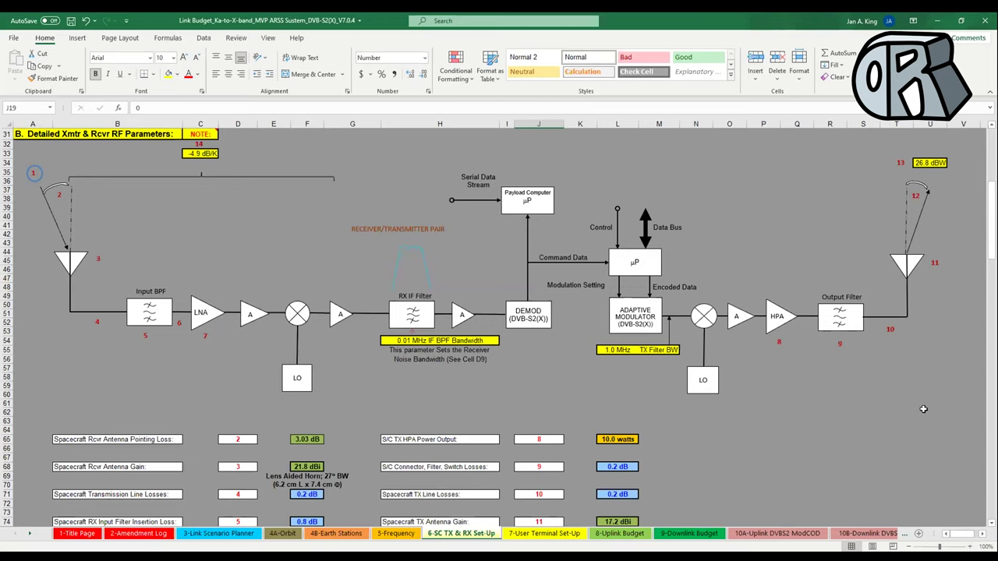
scroll(923, 407, "down", 2)
scroll(923, 409, "down", 1)
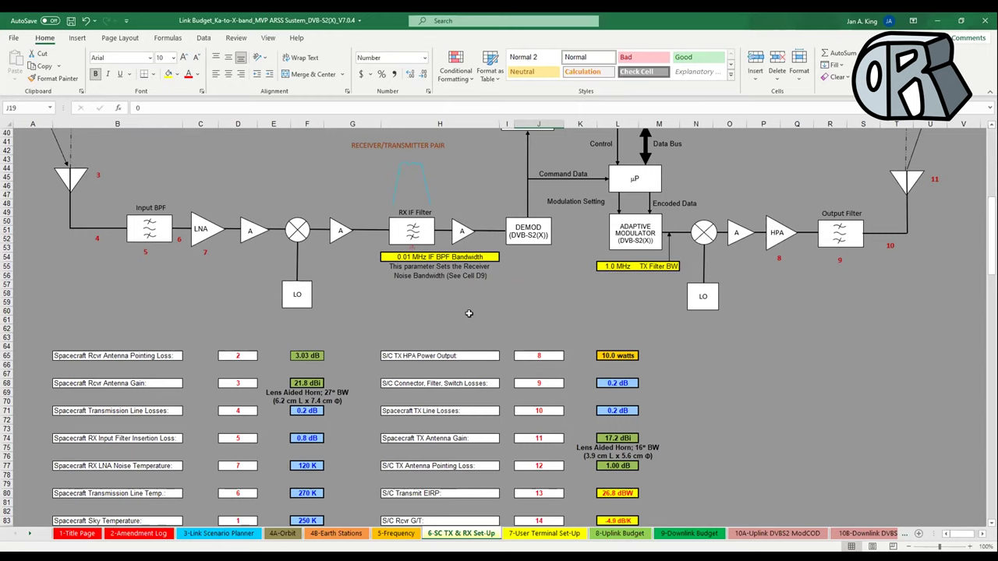
left_click(300, 356)
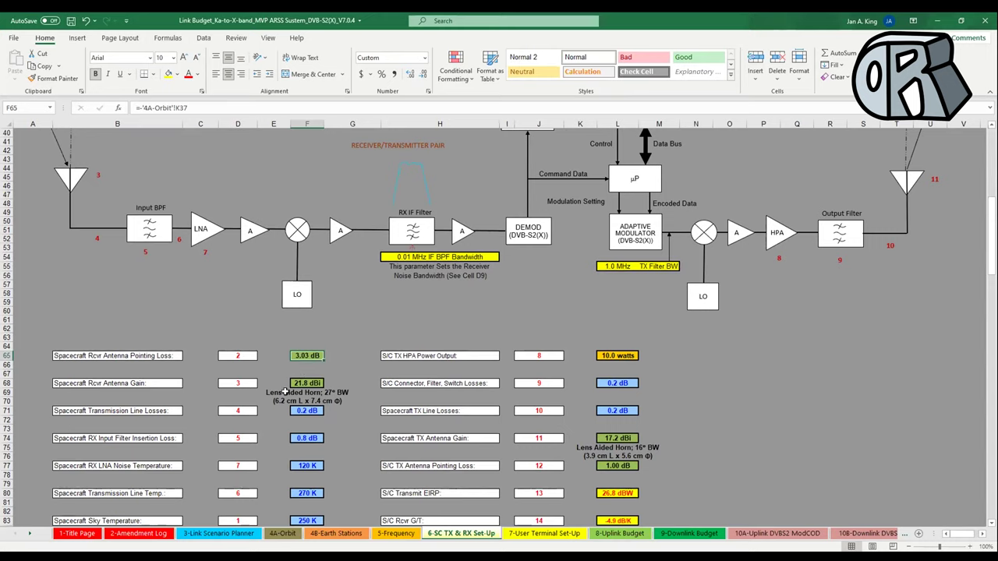
left_click(307, 385)
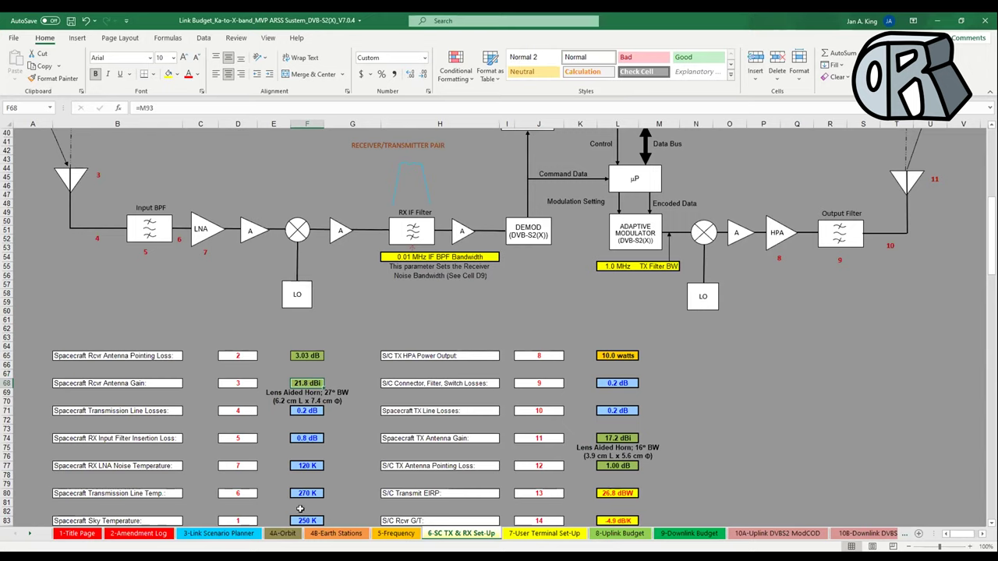
scroll(307, 479, "down", 2)
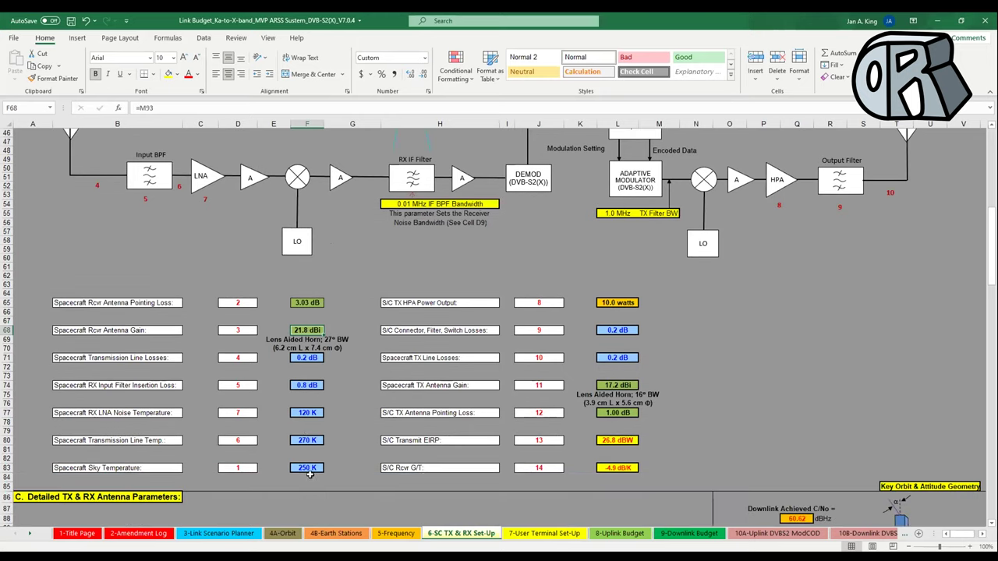
- Examine the spacecraft HPA power, switch and line losses, transmit antenna gain and pointing loss, EIRP and receiver G/T cells
left_click(613, 303)
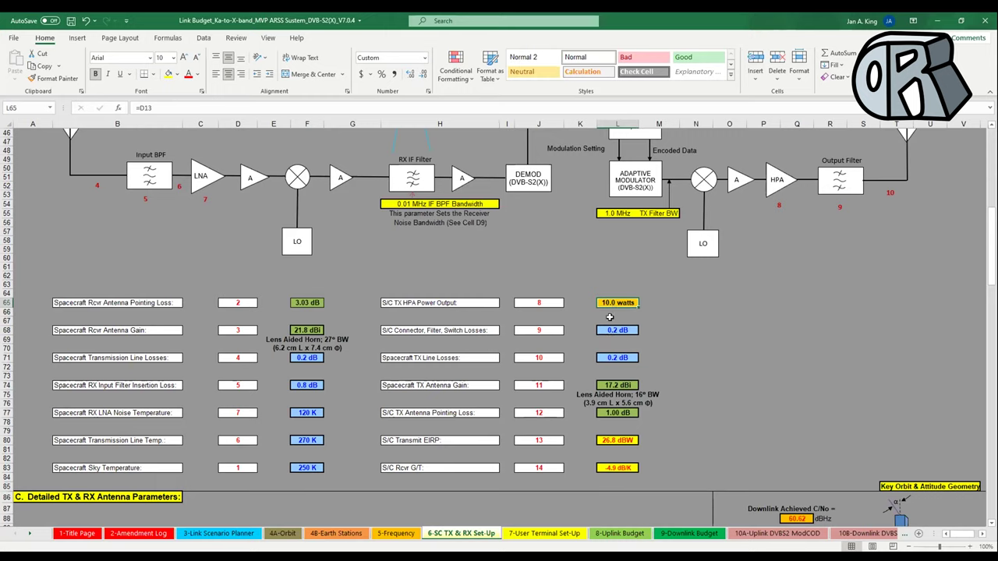
left_click(612, 329)
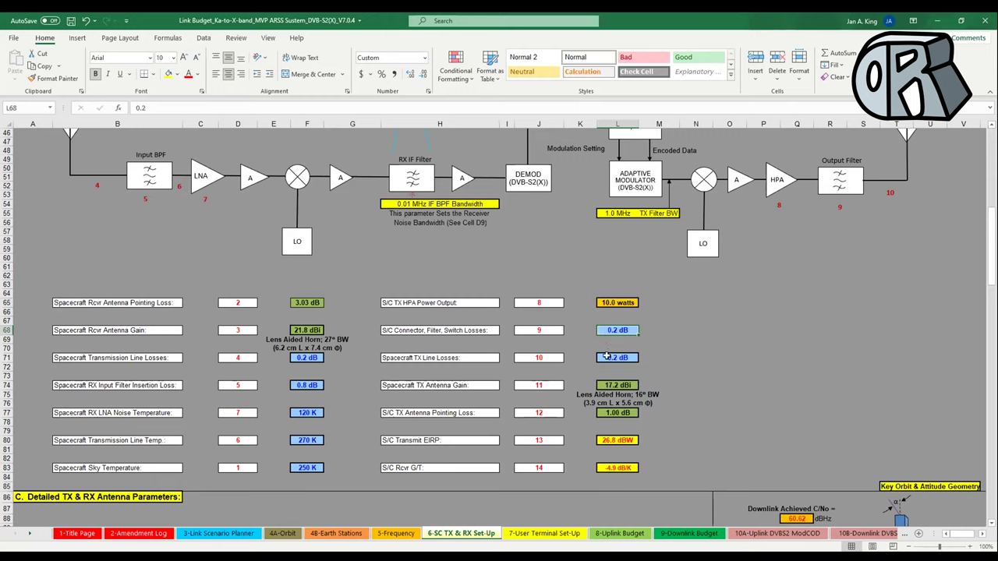
left_click(608, 357)
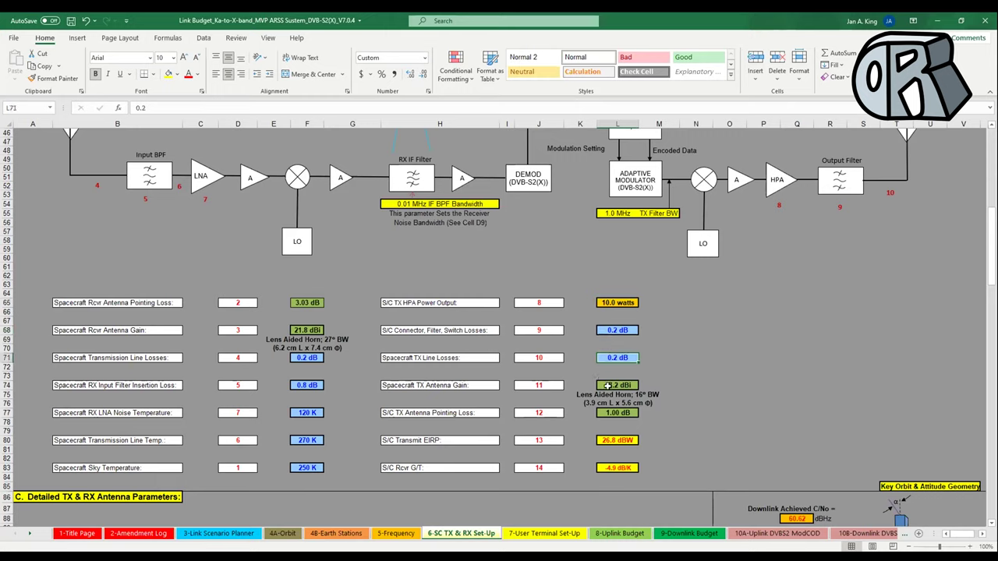
left_click(607, 385)
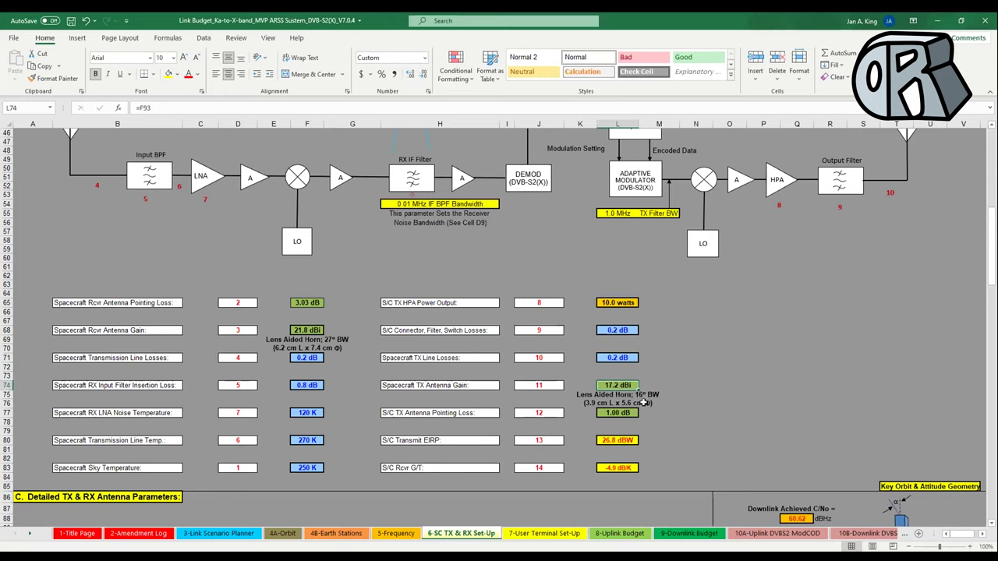
left_click(616, 414)
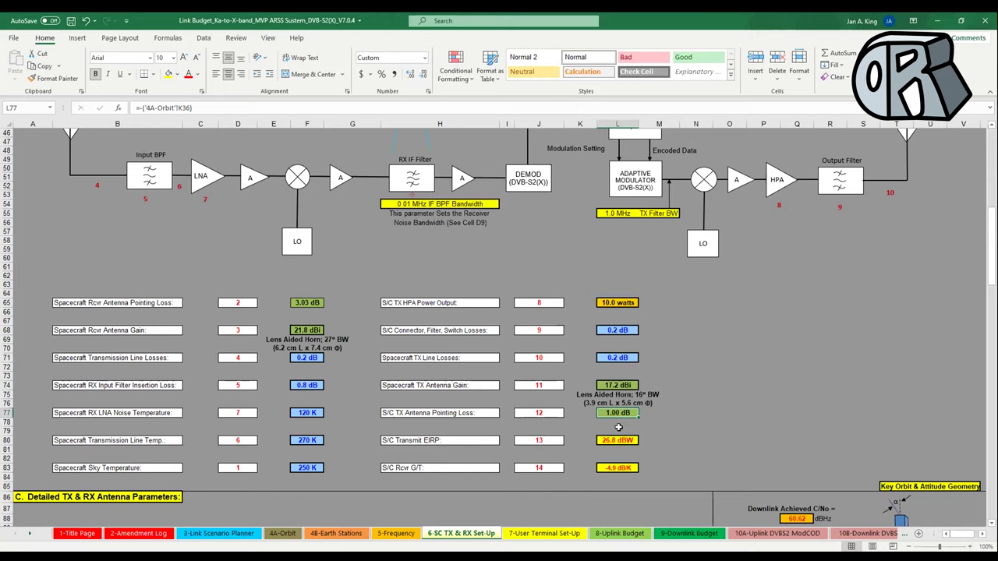
left_click(620, 440)
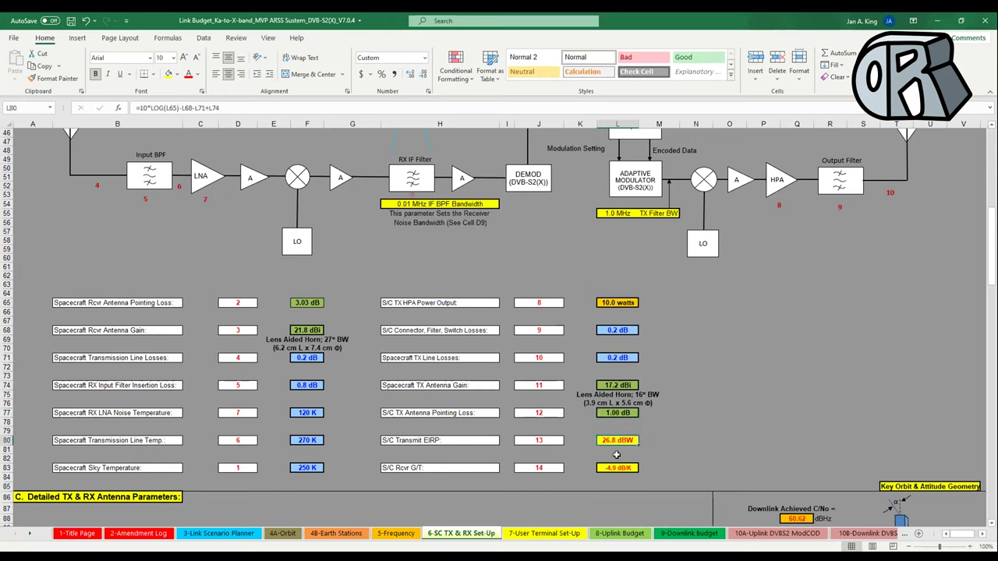
left_click(615, 468)
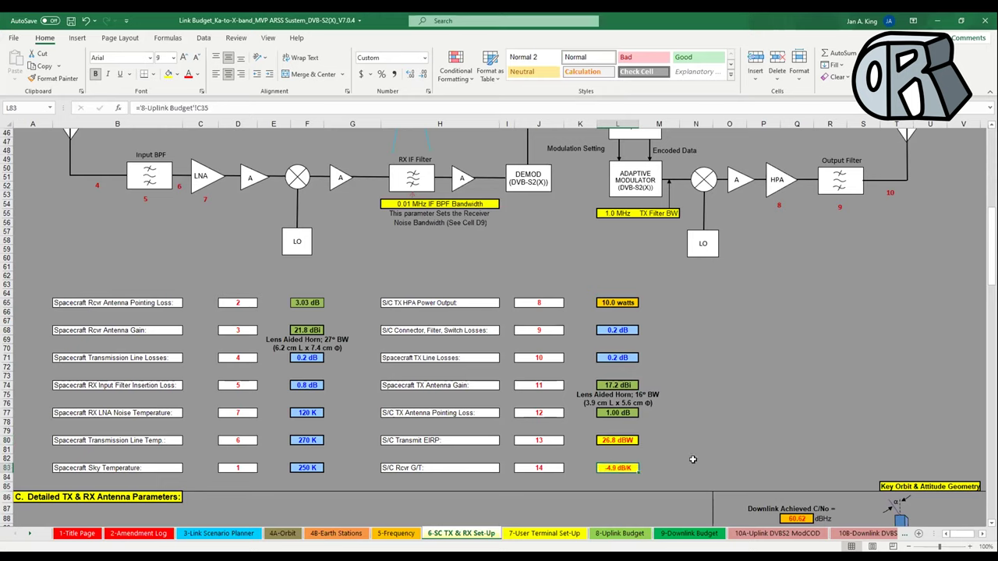
left_click(637, 413)
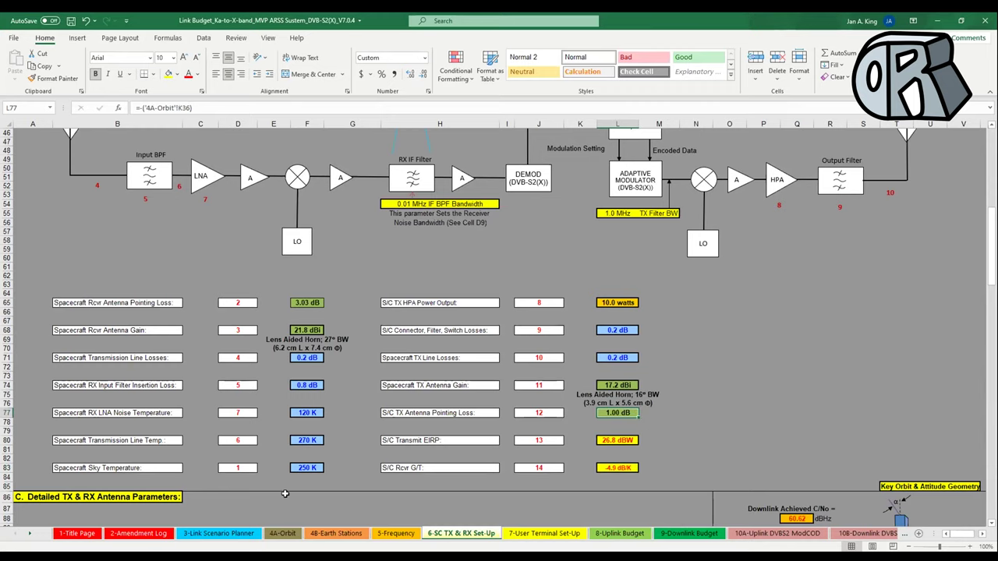
- Trace the antenna pointing losses through the TX roll-off loss formula on the 4A-Orbit sheet and the spacecraft receiver pointing loss on the 8-Uplink Budget sheet
left_click(283, 533)
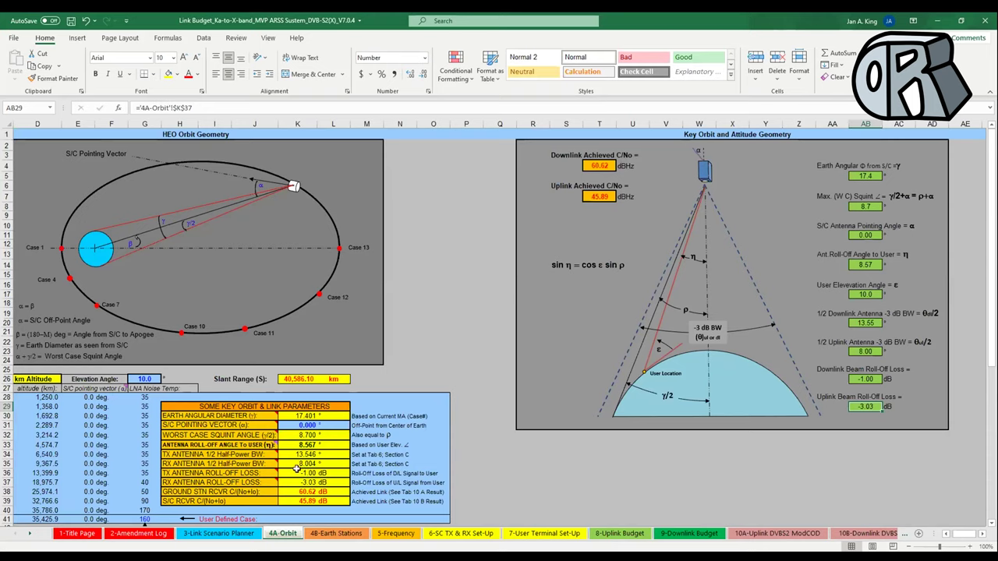
left_click(296, 473)
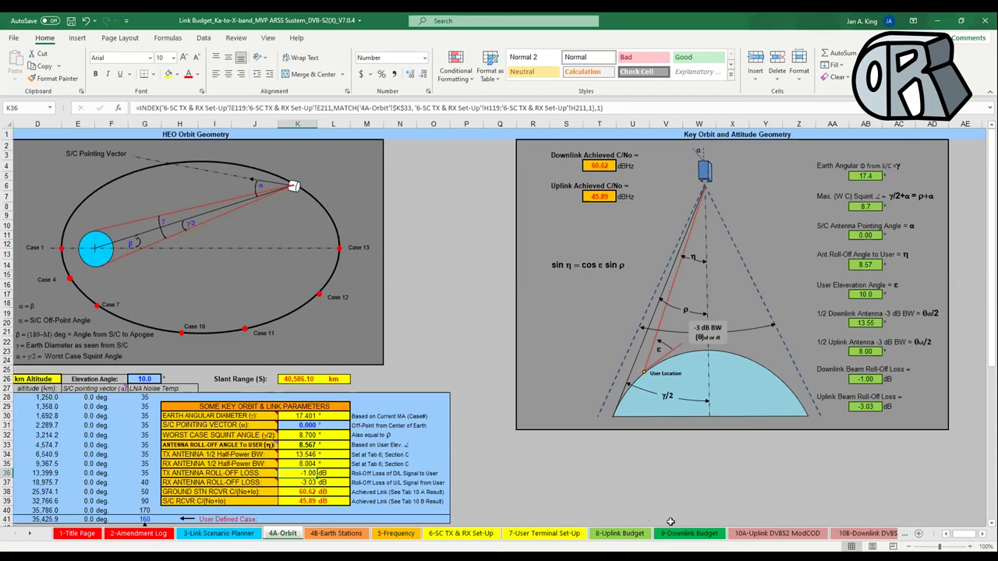
left_click(621, 533)
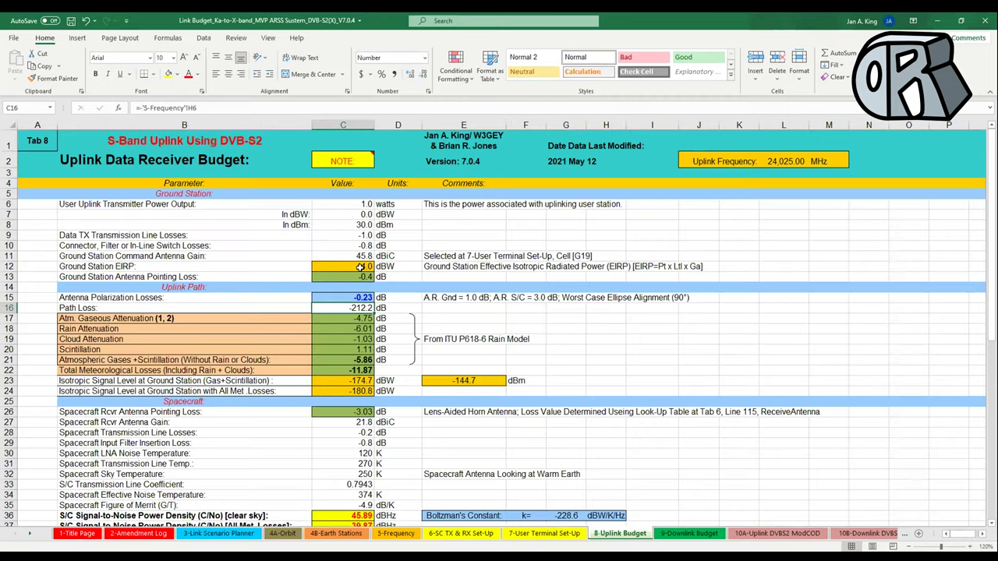
scroll(361, 268, "down", 1)
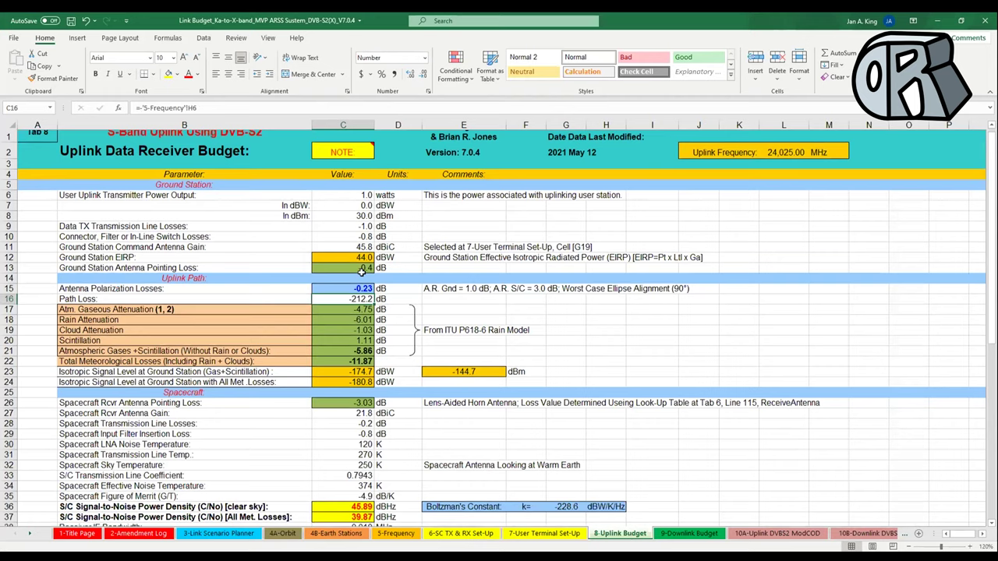
scroll(361, 270, "down", 2)
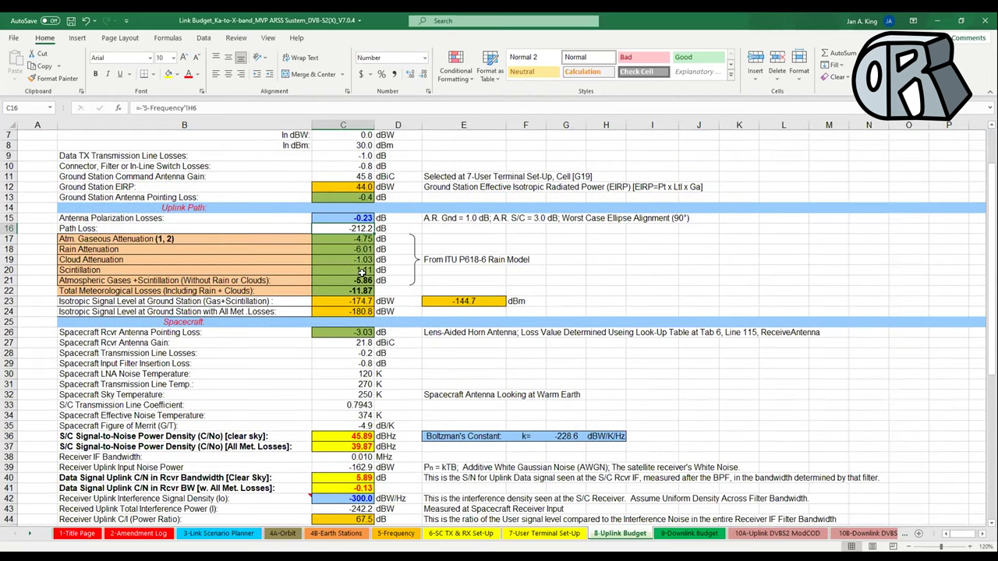
scroll(360, 271, "down", 4)
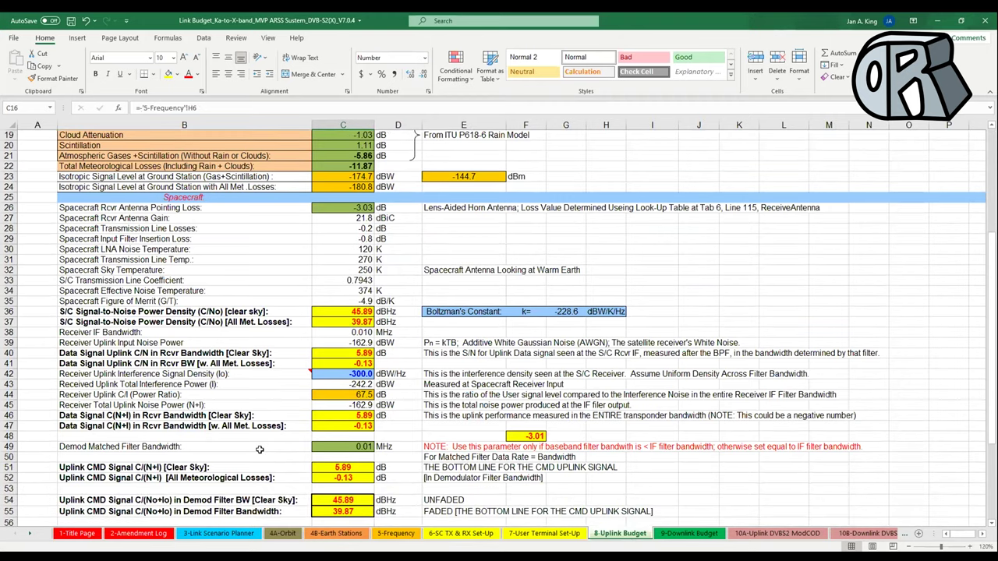
scroll(265, 442, "up", 1)
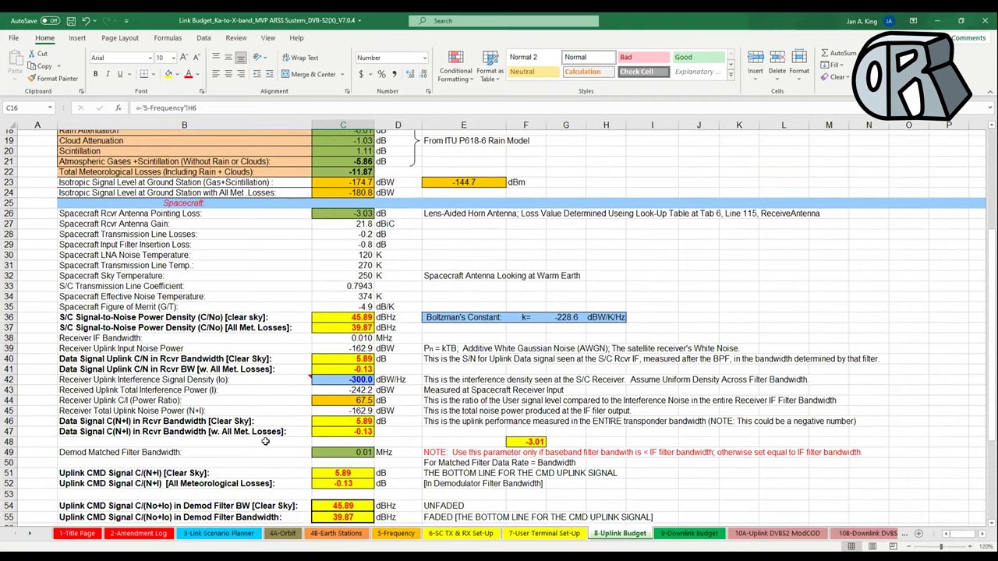
scroll(265, 441, "up", 3)
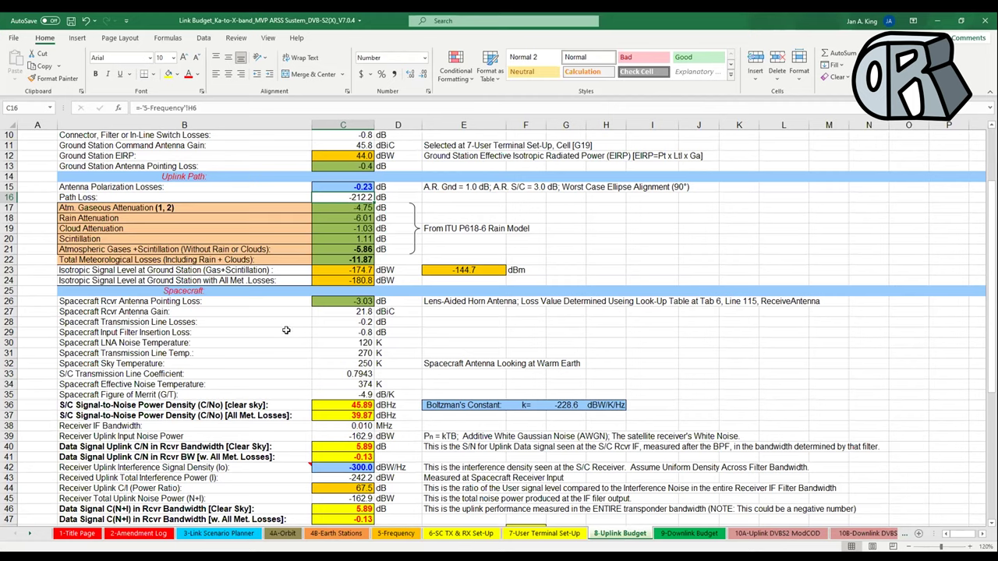
left_click(311, 301)
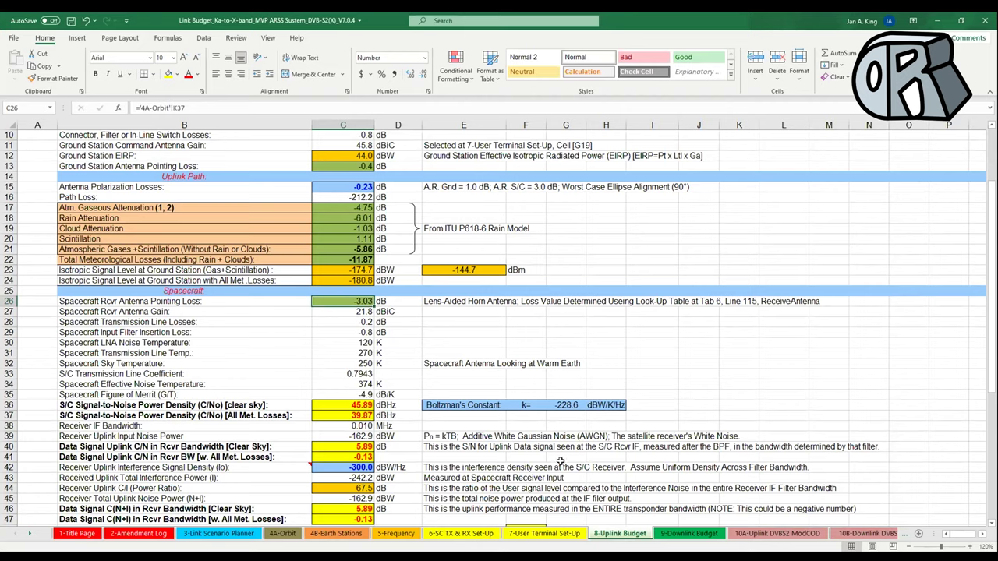
- On the 6-SC TX & RX Set-Up sheet, examine the transmit antenna's aperture efficiency and peak gain formula and both antennas' frequency sources in section C
left_click(466, 535)
scroll(549, 321, "down", 8)
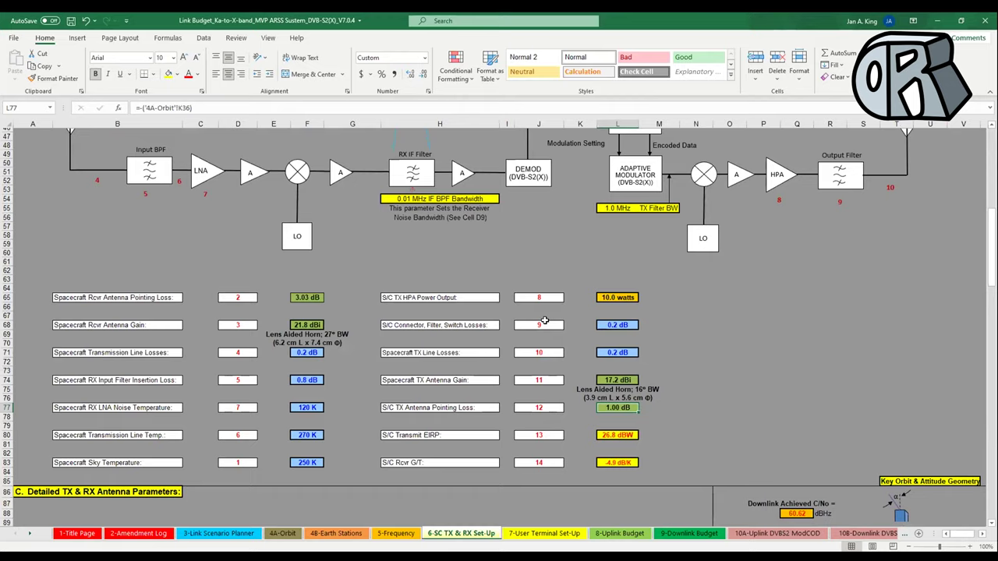
scroll(550, 321, "down", 5)
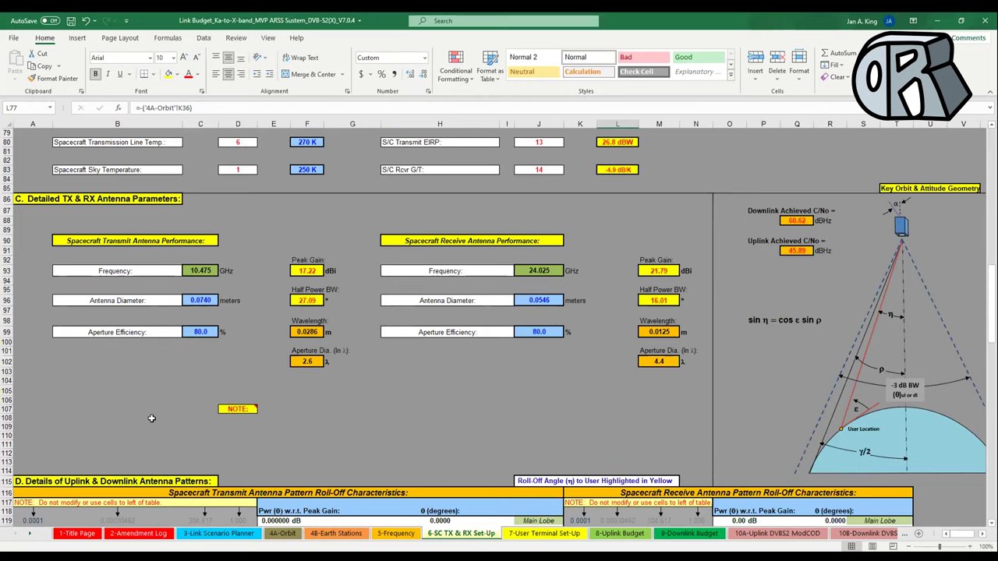
scroll(151, 418, "down", 2)
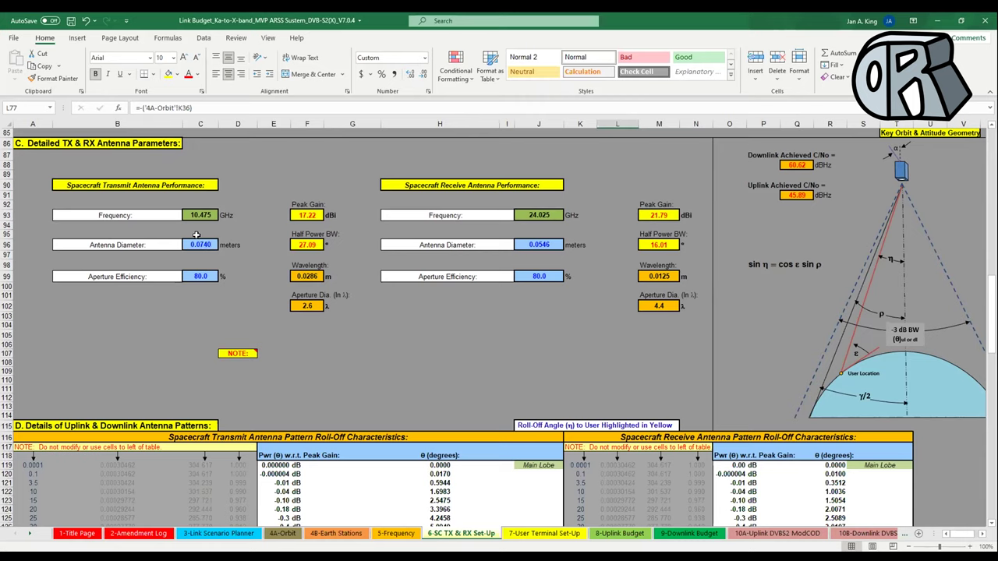
left_click(194, 278)
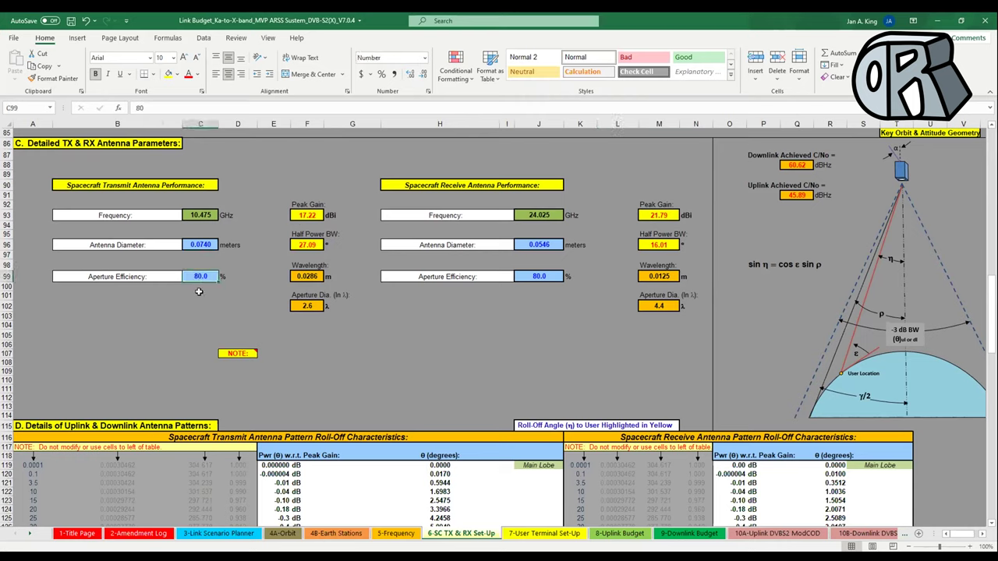
left_click(298, 216)
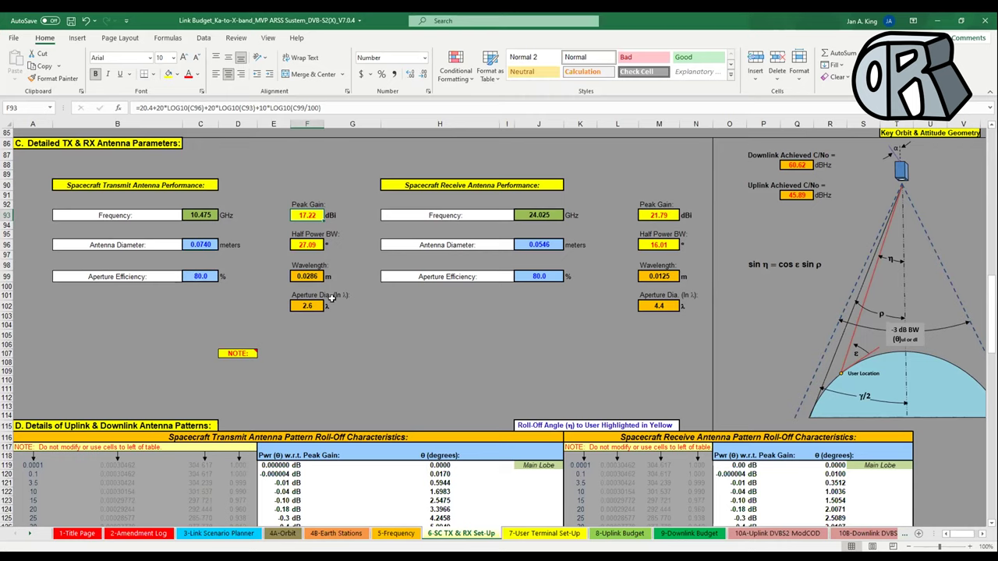
left_click(531, 217)
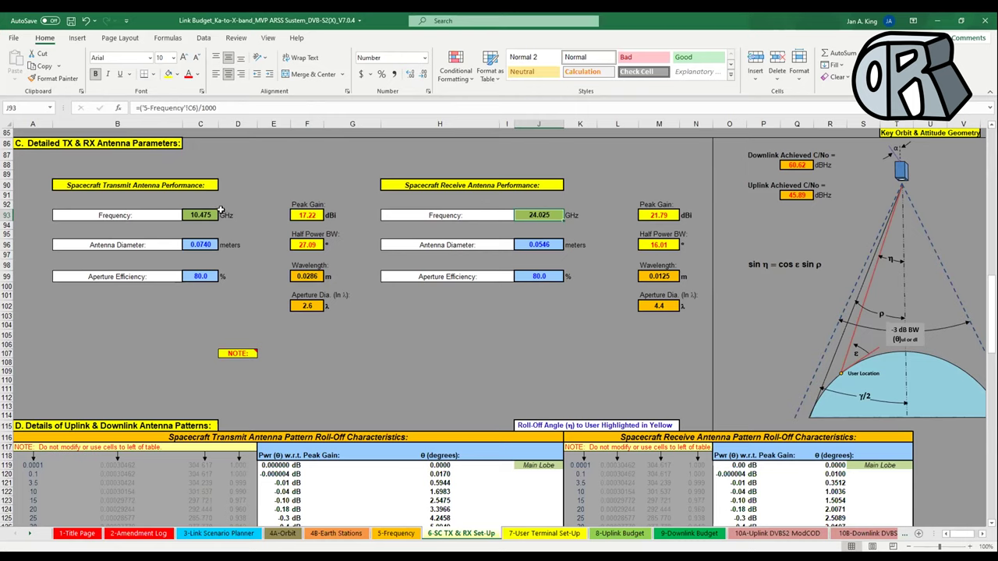
left_click(191, 216)
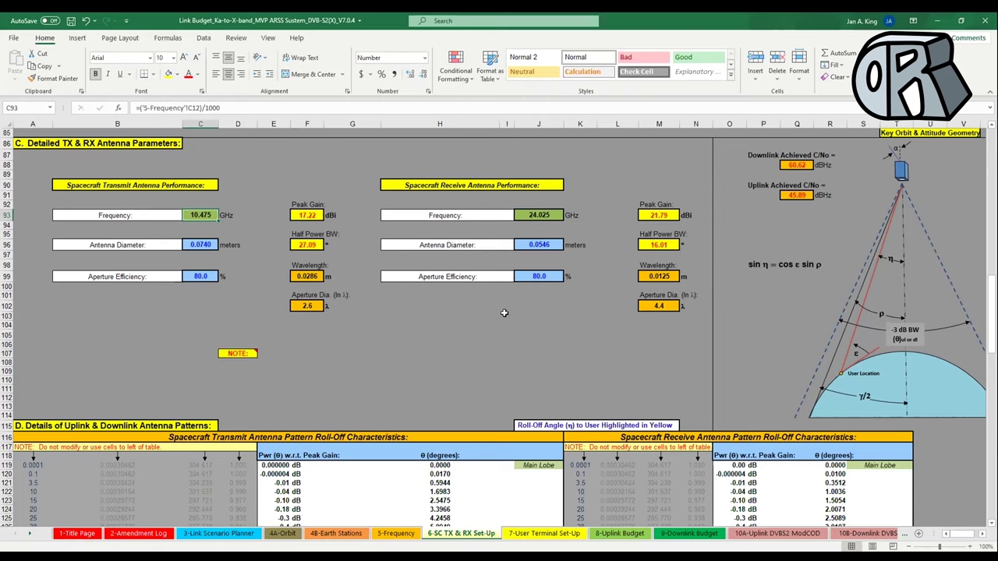
- Review the transmit and receive antenna pattern roll-off tables in section D against the antenna parameters in section C
scroll(510, 311, "down", 3)
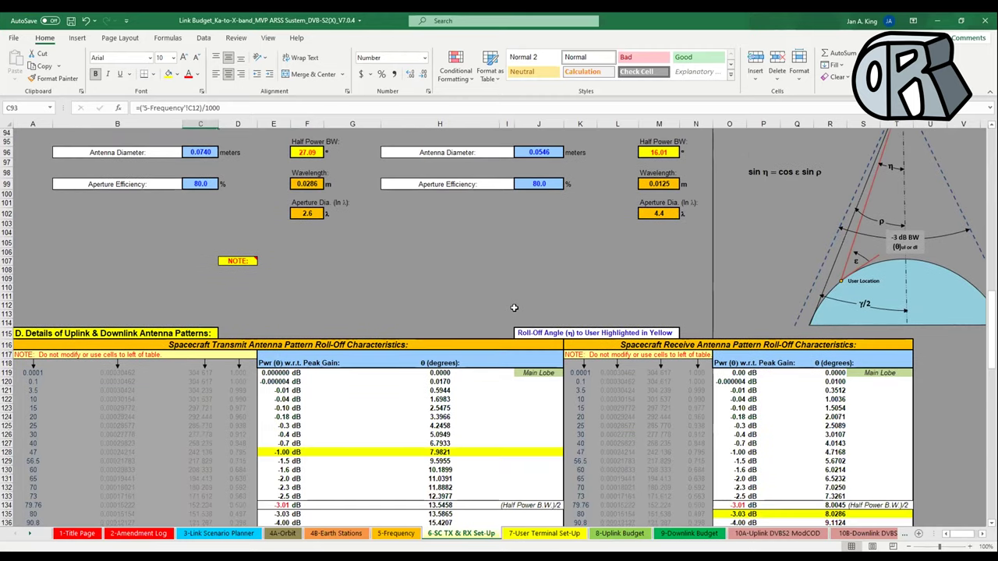
scroll(514, 308, "down", 3)
scroll(514, 308, "down", 1)
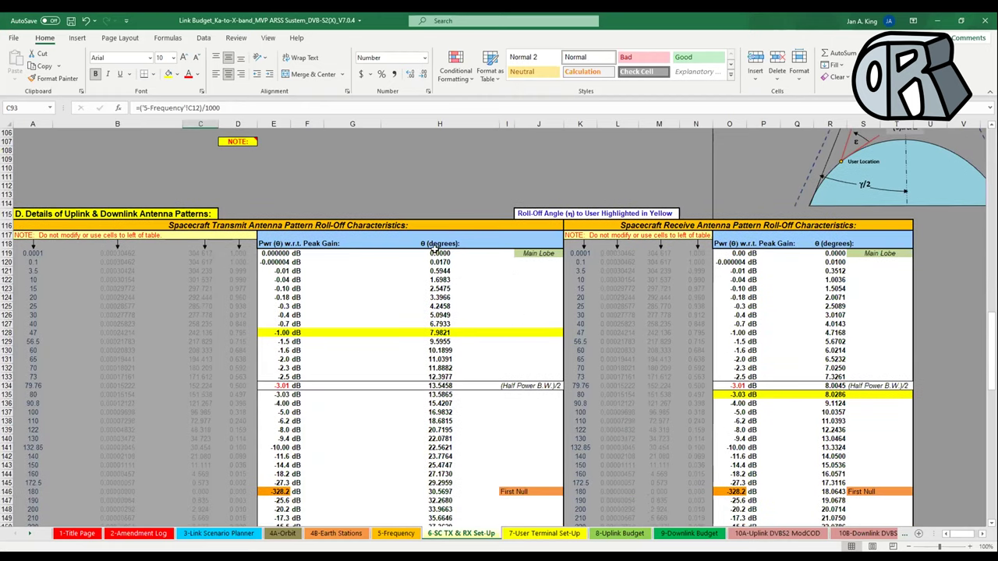
scroll(438, 248, "up", 3)
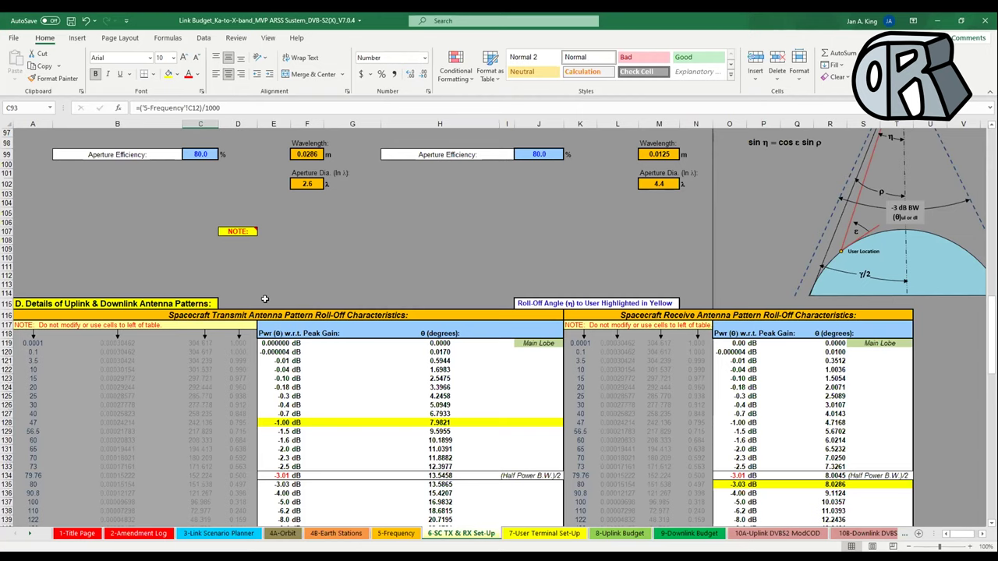
scroll(245, 227, "up", 1)
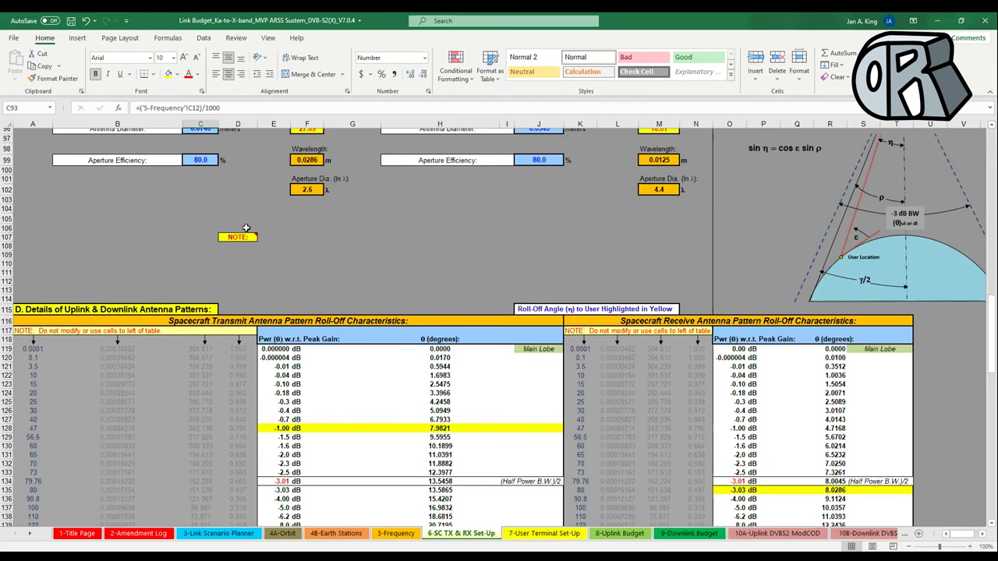
scroll(245, 227, "up", 4)
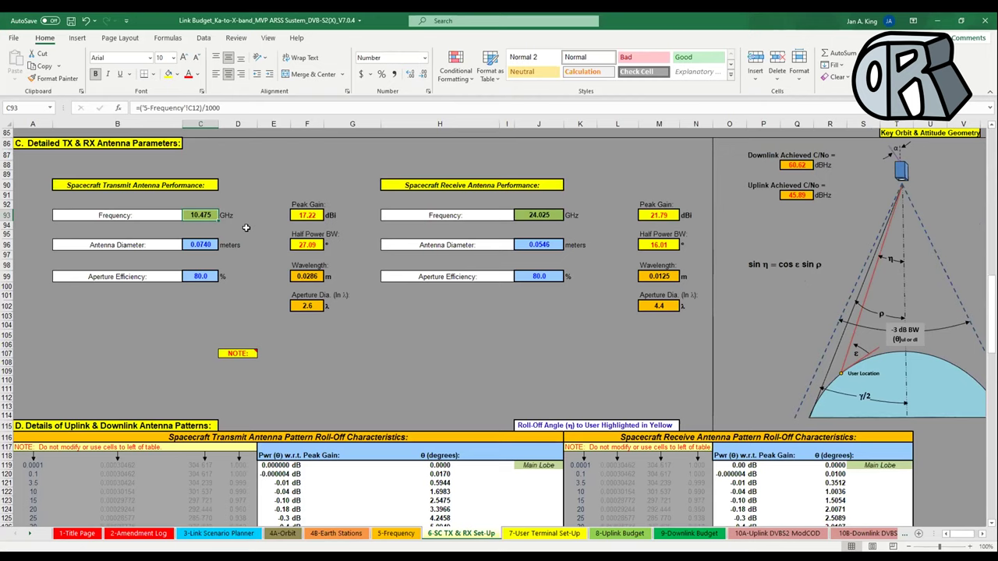
- Inspect the power and angle formulas in the half-power beamwidth row of the transmit antenna roll-off table
scroll(245, 227, "down", 3)
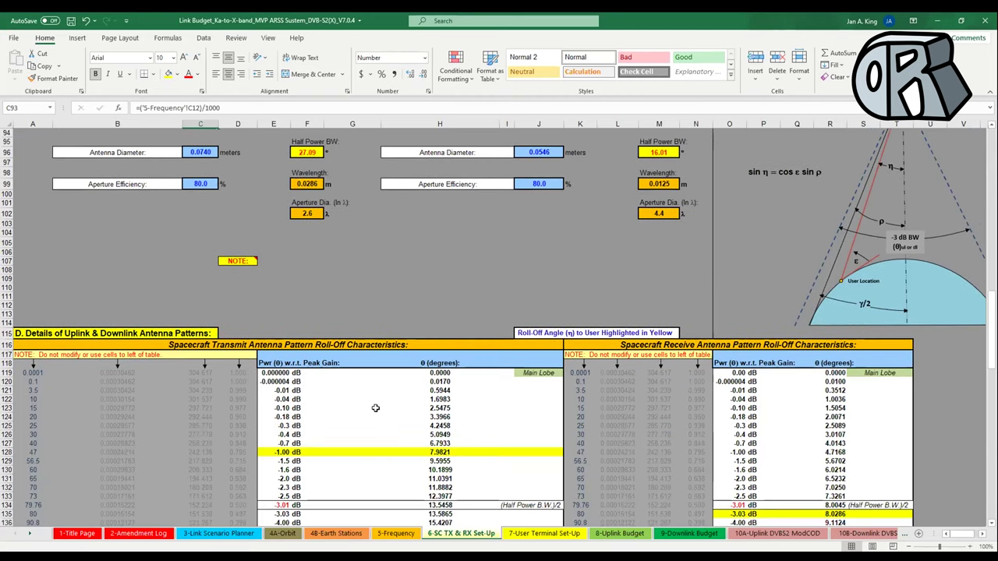
scroll(375, 408, "down", 2)
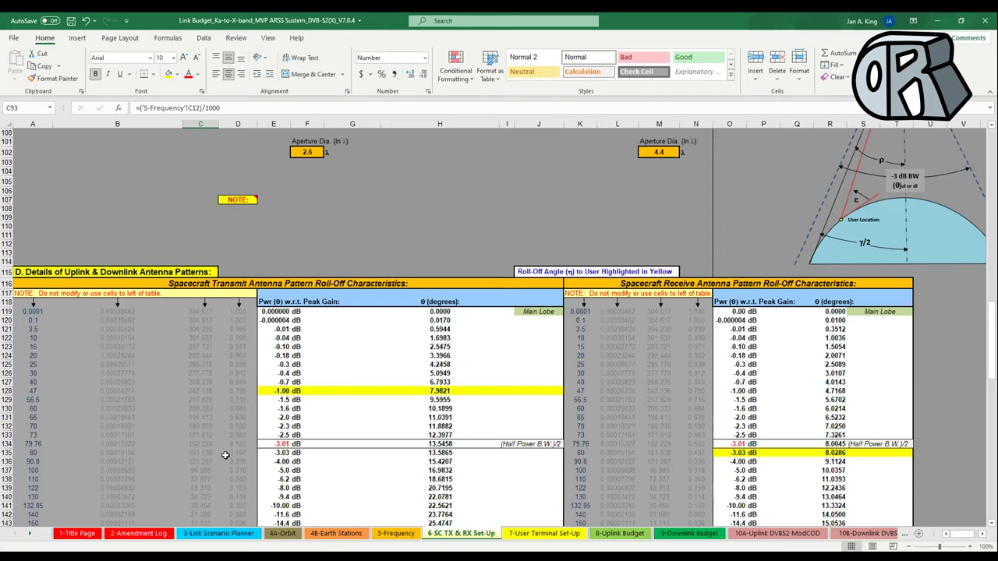
left_click(267, 444)
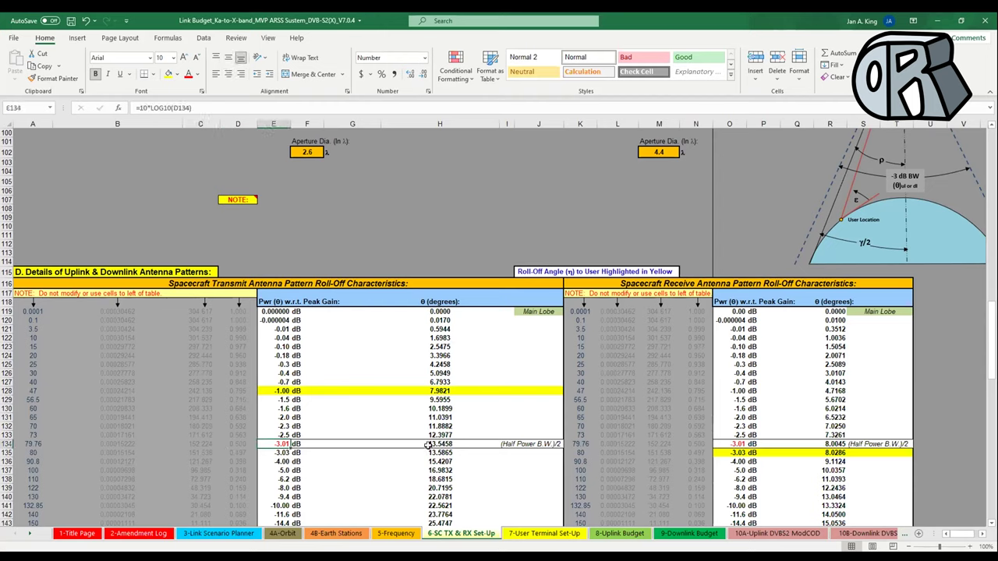
left_click(428, 445)
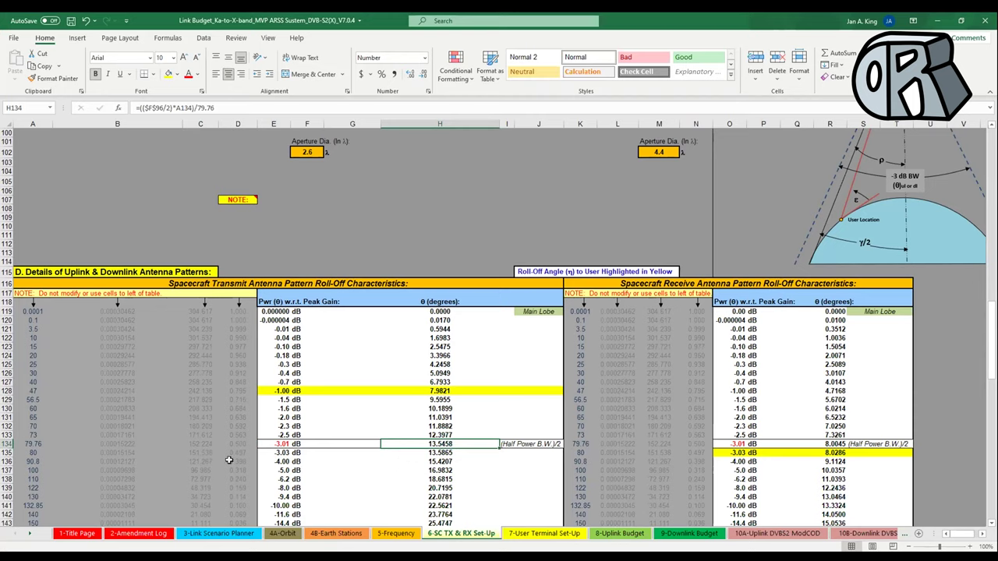
left_click(278, 442)
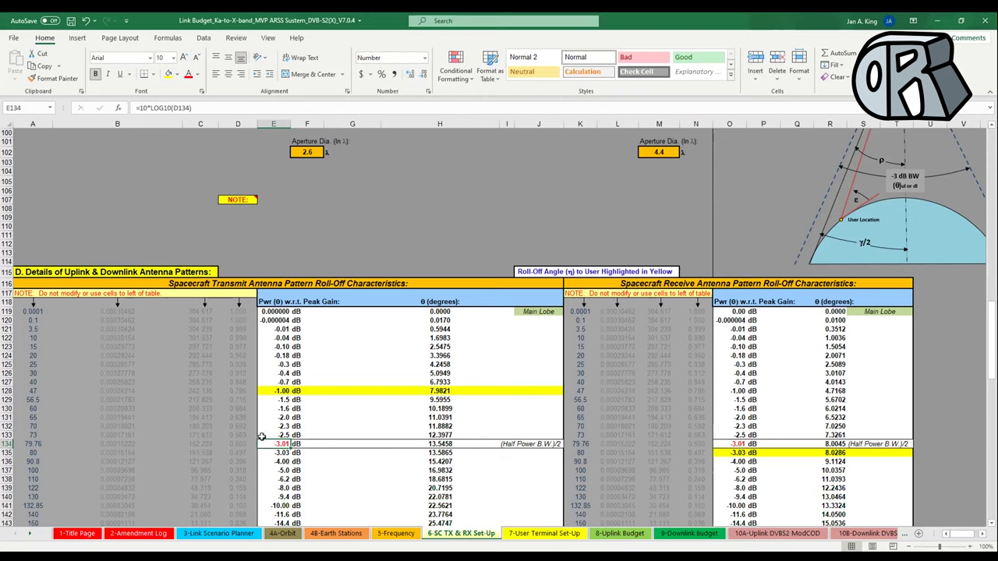
- Inspect the power and angle formulas in the yellow-highlighted user roll-off row of the transmit antenna table
left_click(263, 391)
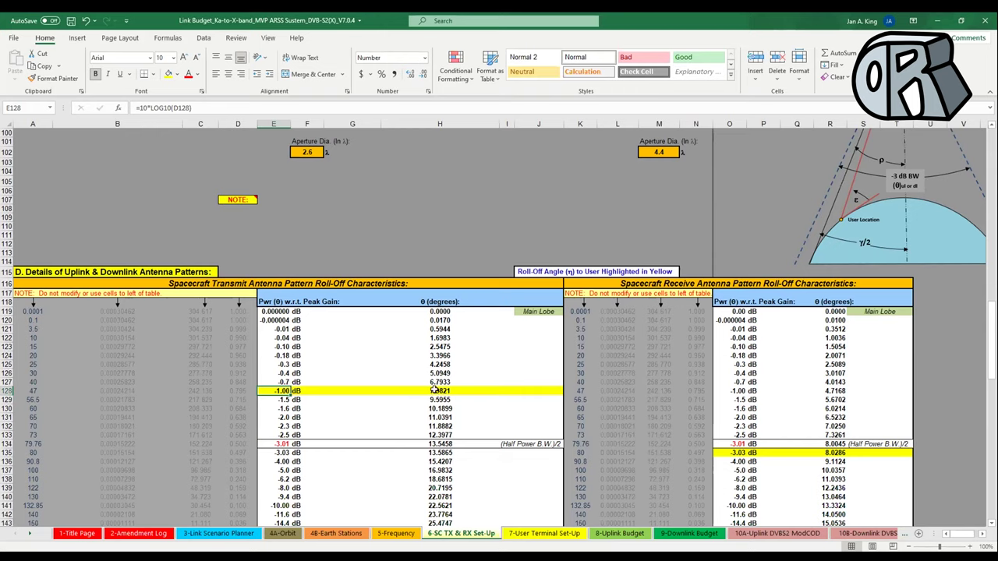
left_click(434, 390)
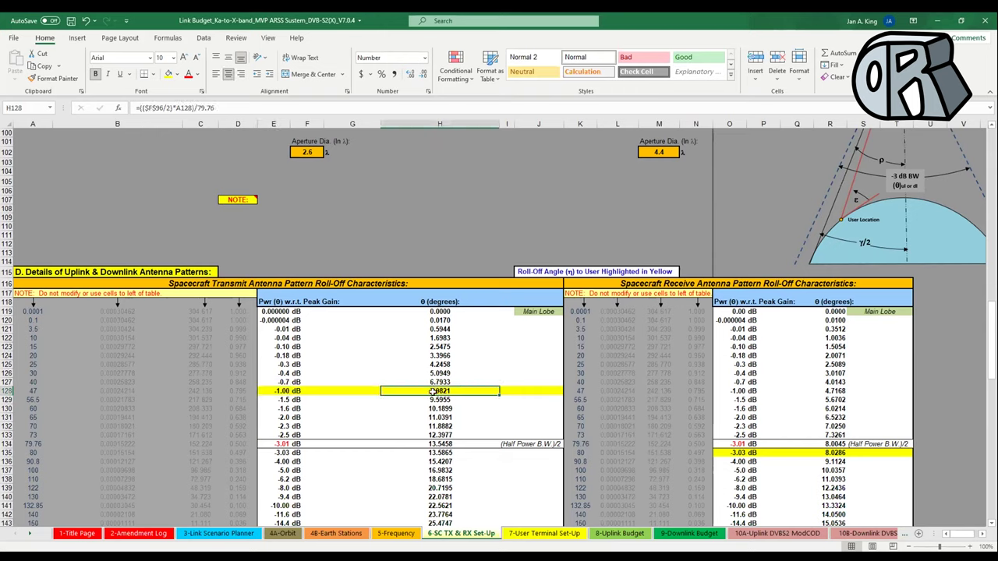
left_click(276, 392)
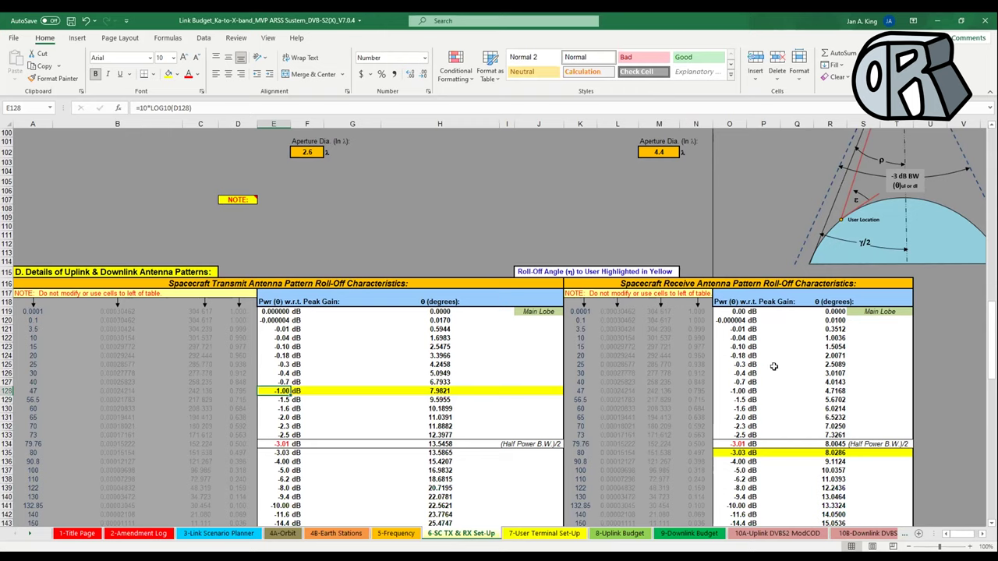
- Inspect the half-power beamwidth angle and the highlighted user roll-off row in the receive antenna pattern table
left_click(826, 444)
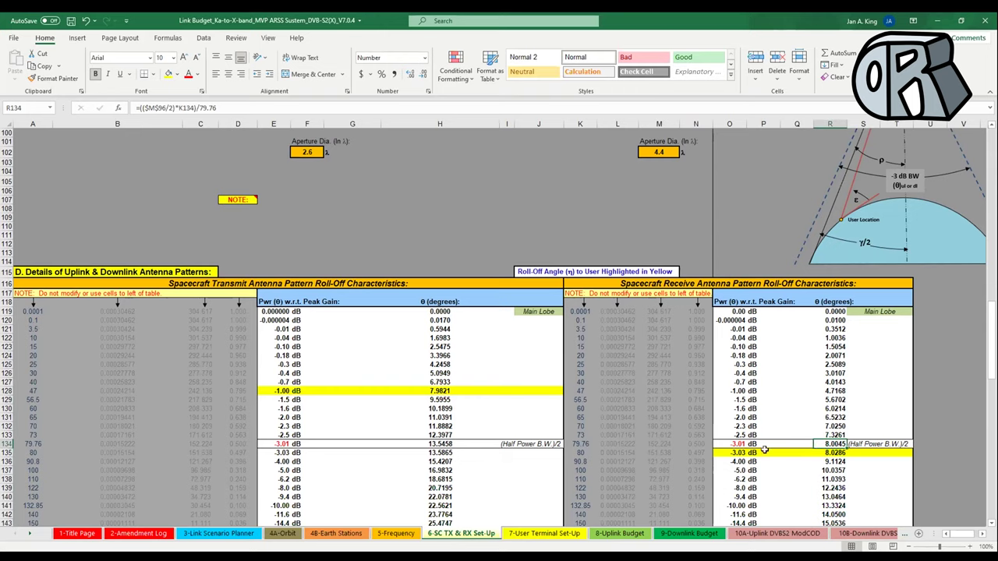
left_click(826, 456)
left_click(733, 454)
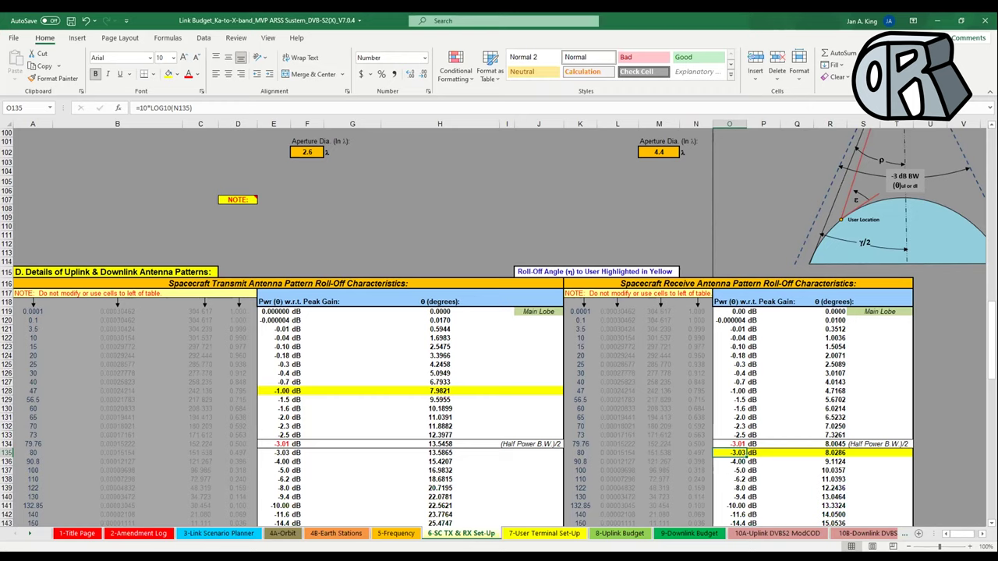
- Examine the first null row's power and angle in the transmit antenna table and the sidelobe rows beyond it
scroll(320, 396, "down", 2)
scroll(319, 396, "down", 2)
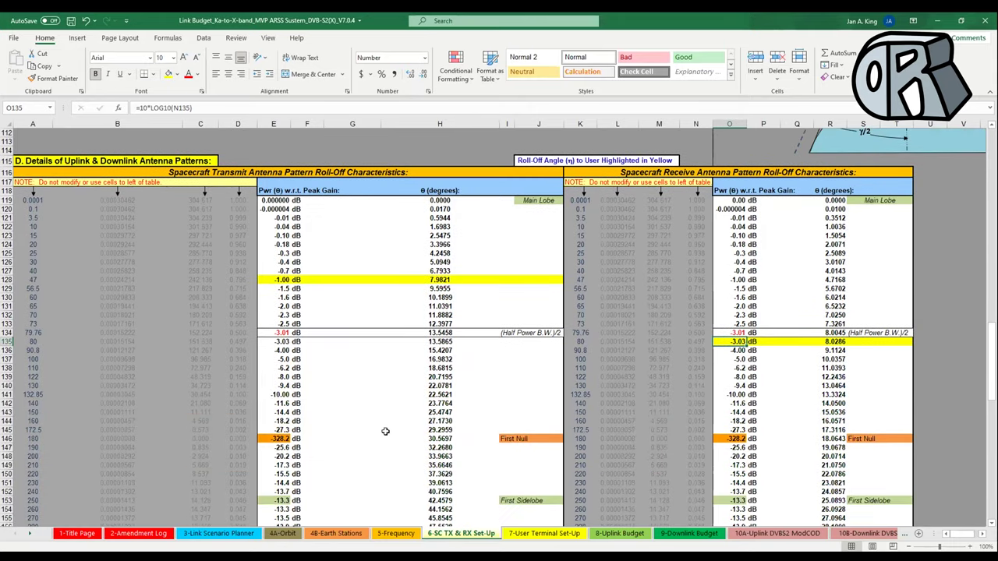
left_click(265, 439)
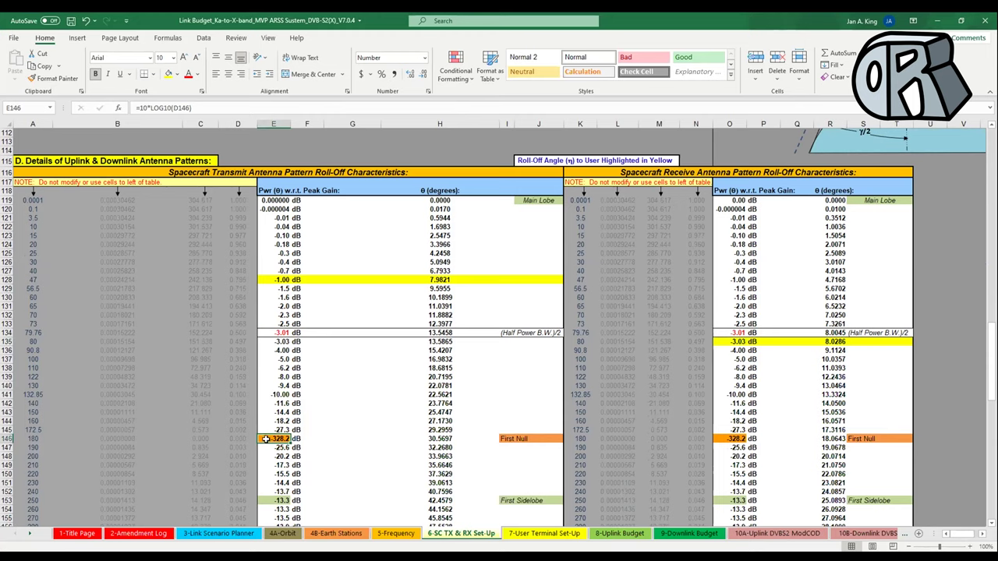
left_click_drag(312, 439, 433, 440)
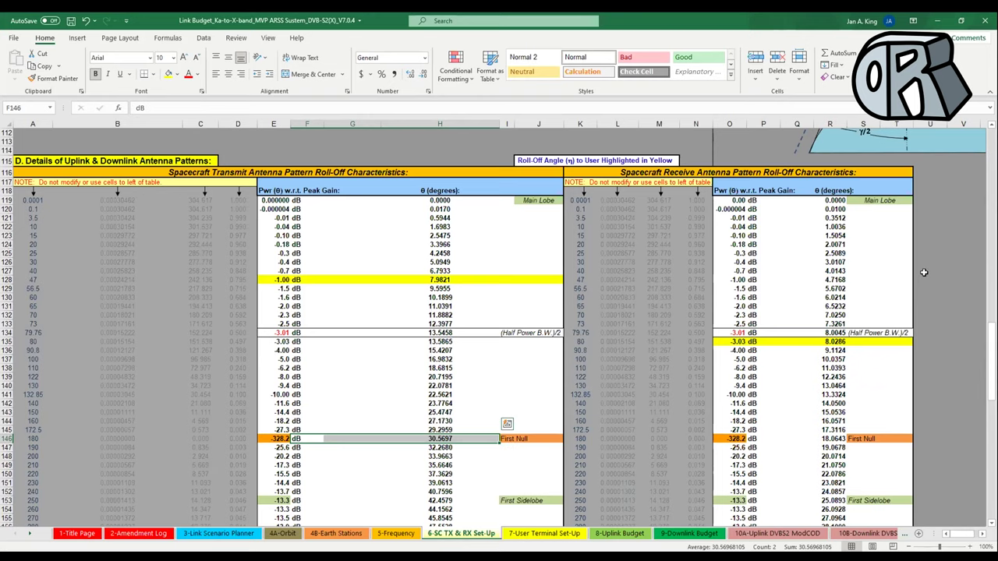
scroll(925, 273, "down", 2)
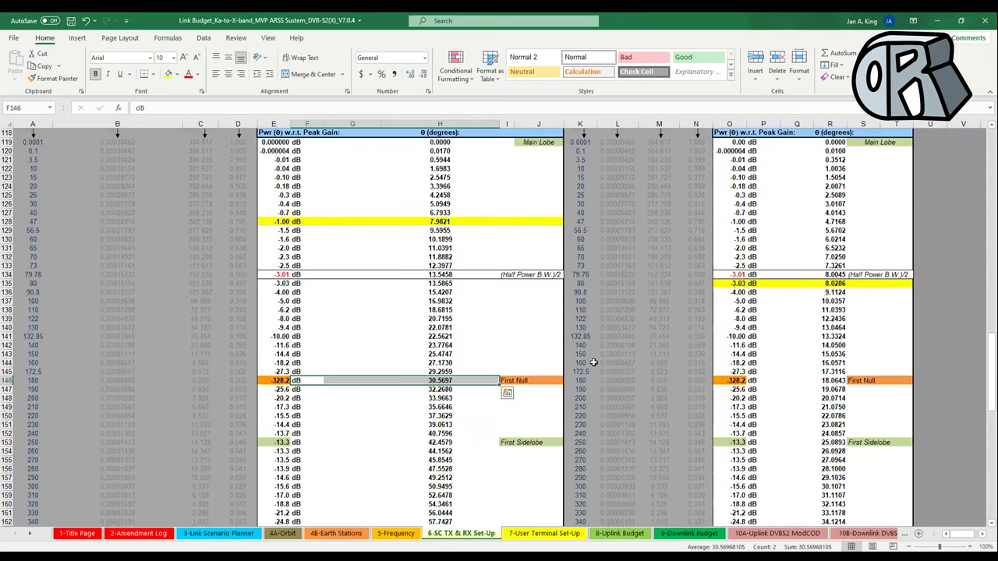
- Inspect the first sidelobe's angle formula in the transmit antenna table and review the detailed TX and RX antenna parameters
left_click(497, 443)
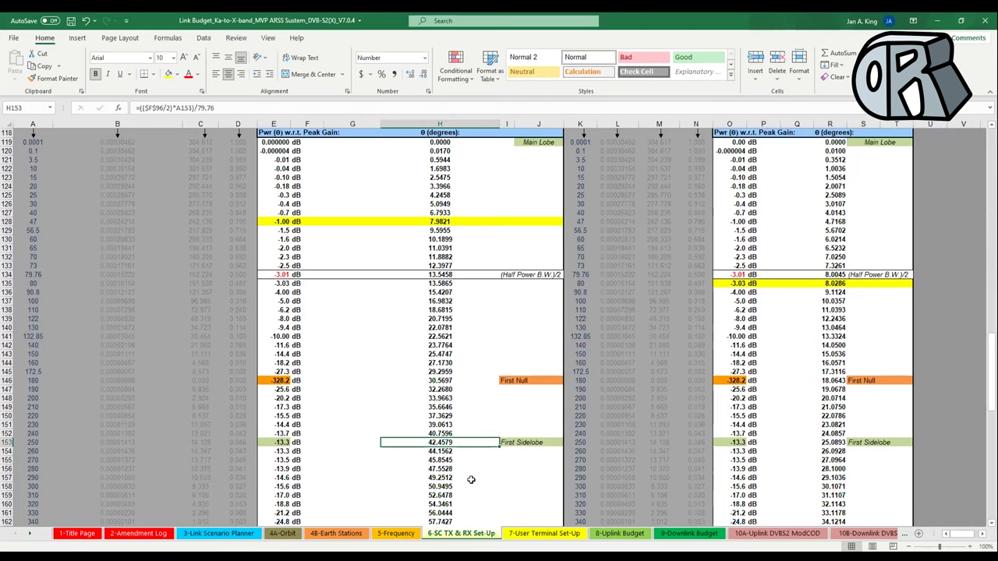
scroll(472, 475, "up", 1)
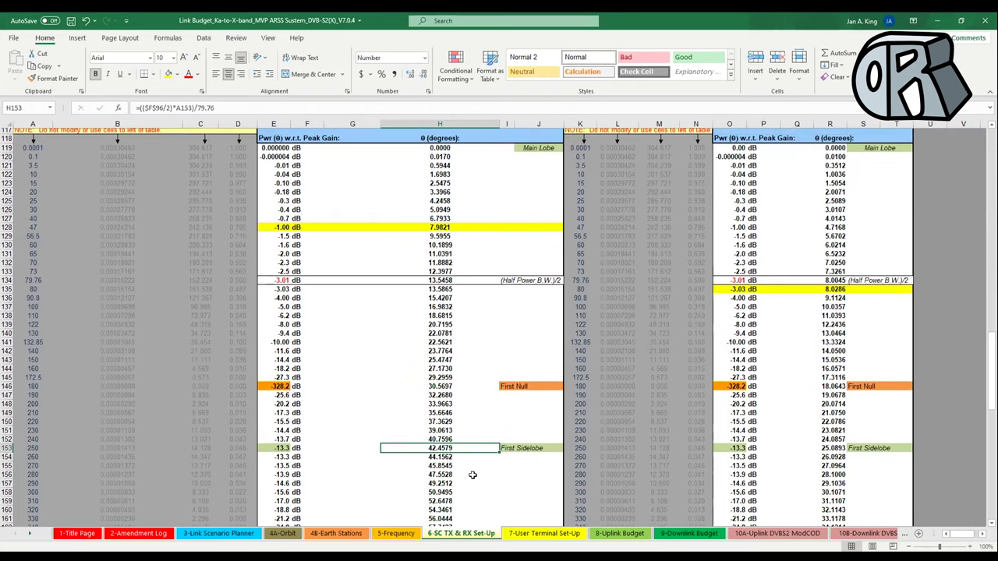
scroll(472, 475, "up", 7)
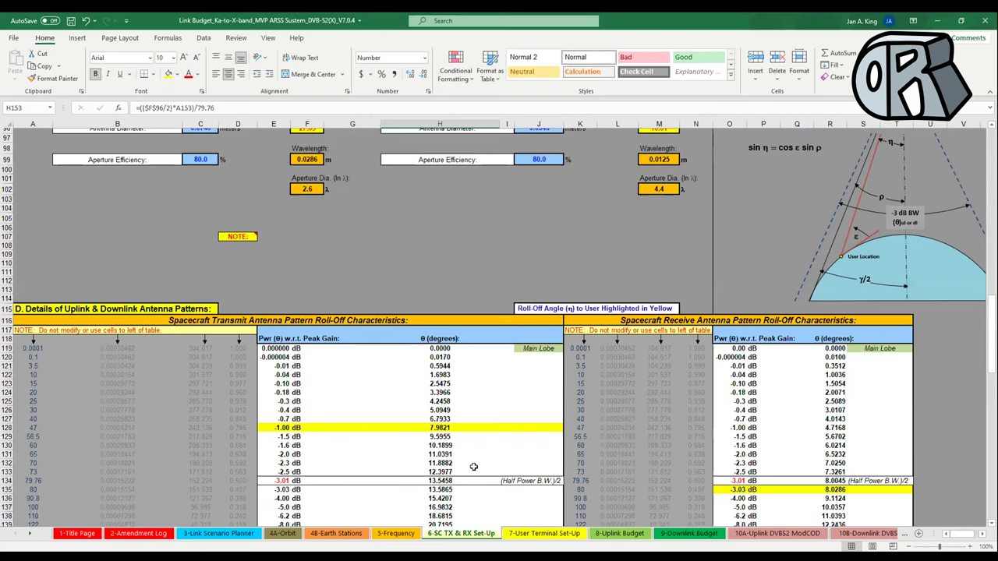
scroll(473, 466, "up", 7)
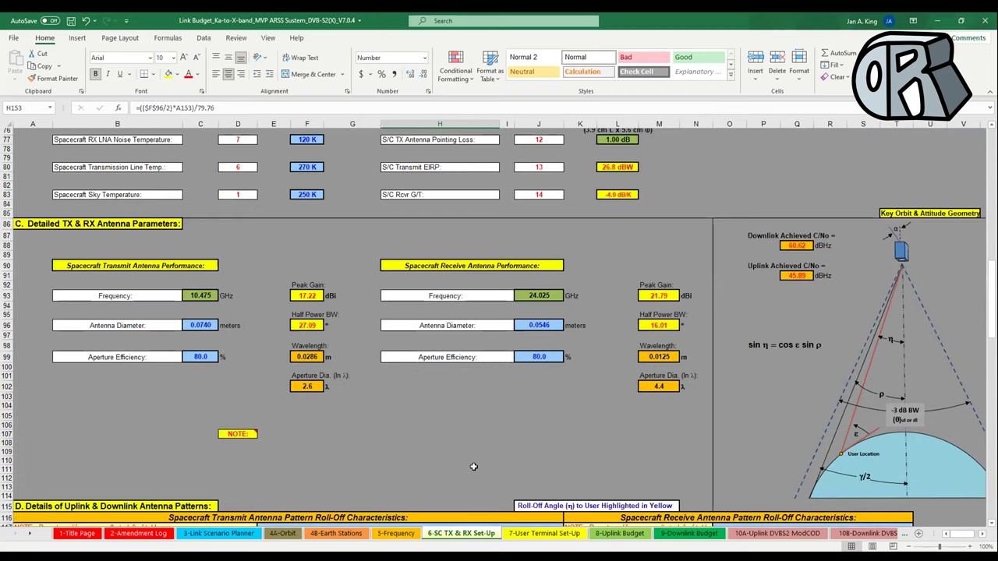
scroll(473, 466, "up", 1)
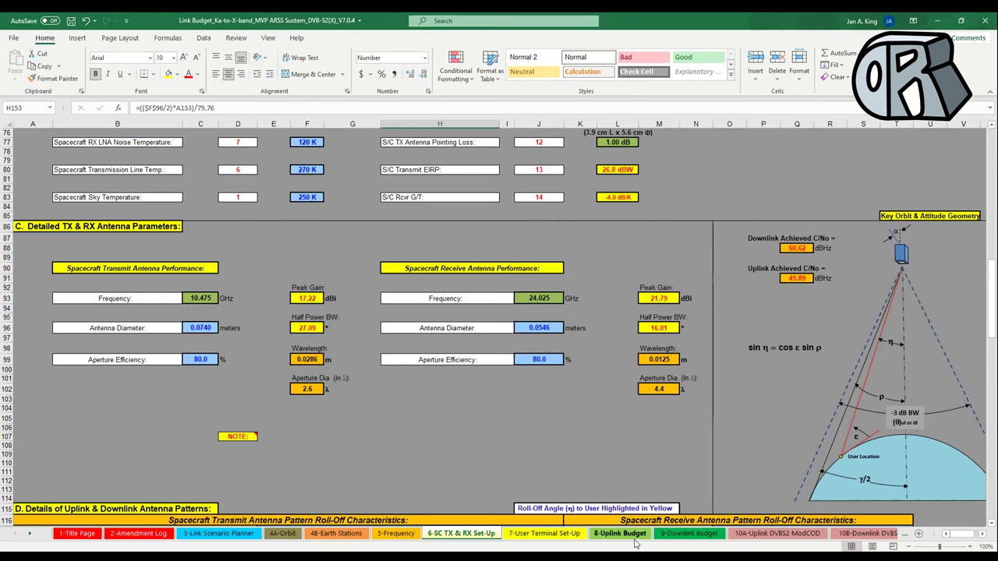
- Review the uplink antenna gain inputs on the User Terminal Set-Up sheet and the antenna size options on the Link Scenario Planner sheet
left_click(513, 536)
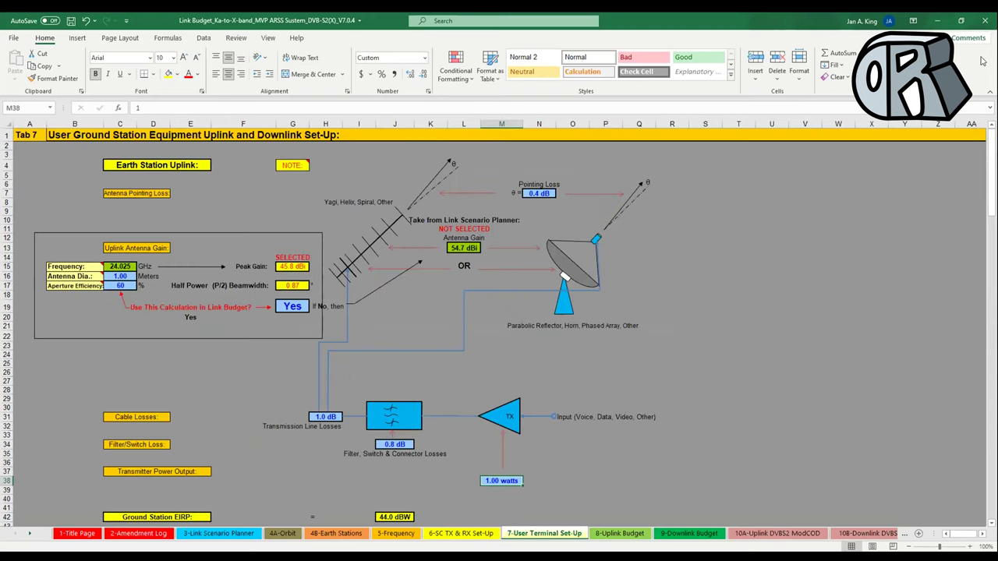
left_click(77, 38)
left_click(120, 37)
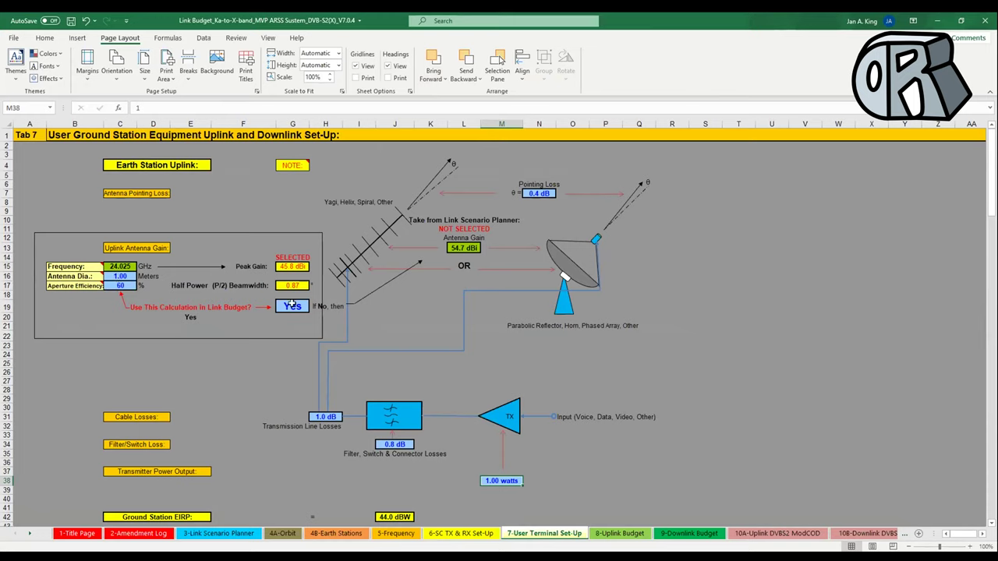
mouse_move(88, 282)
left_click(228, 536)
scroll(116, 312, "up", 20)
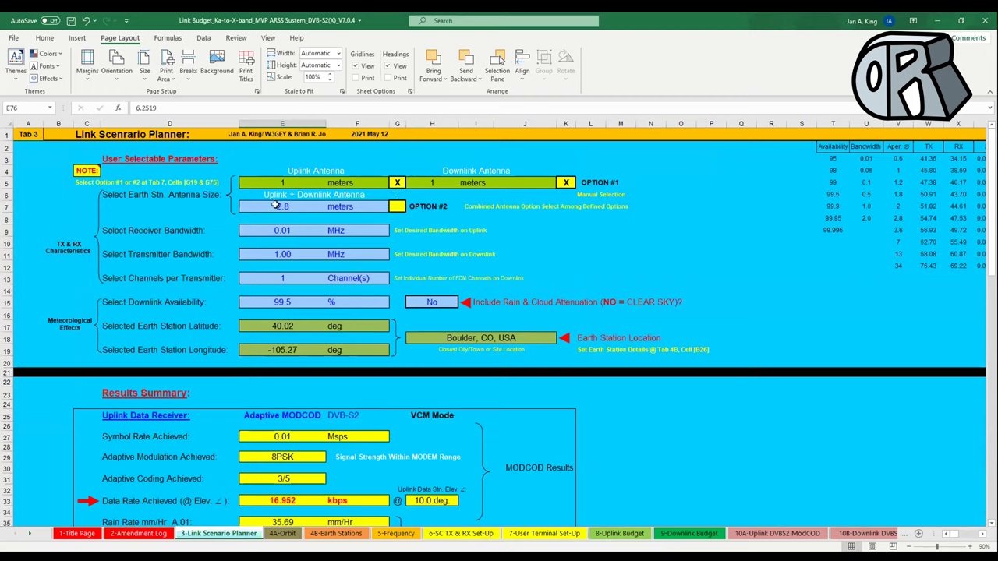
- Set the Earth Station Uplink's "Use This Calculation in Link Budget?" option to No on the User Terminal Set-Up sheet
left_click(569, 536)
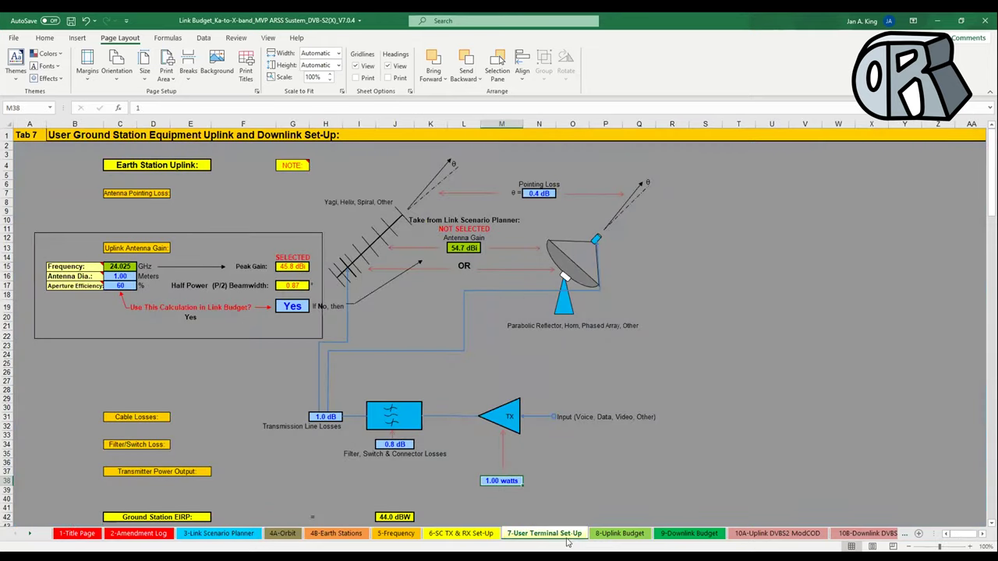
left_click(294, 308)
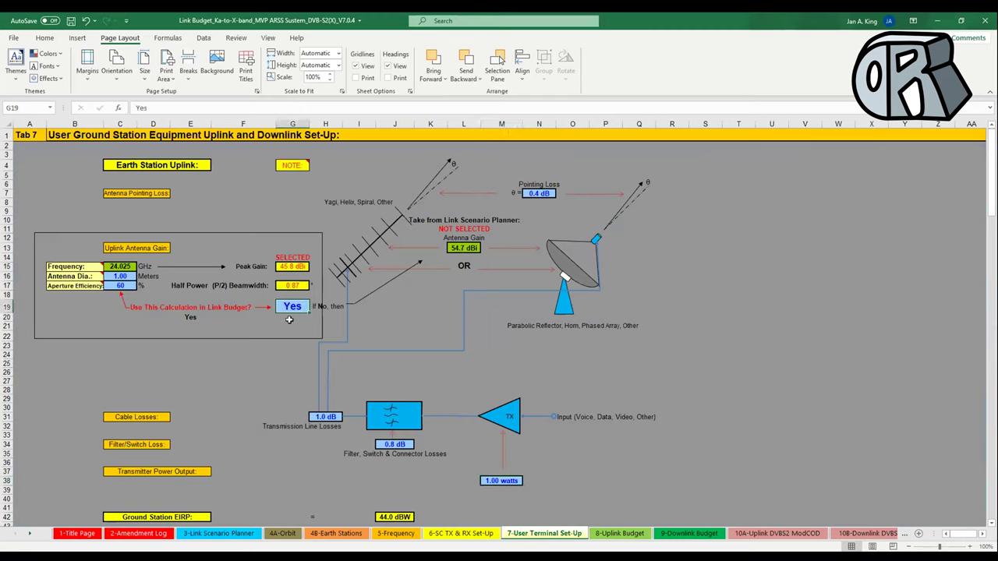
type("No")
key("Return")
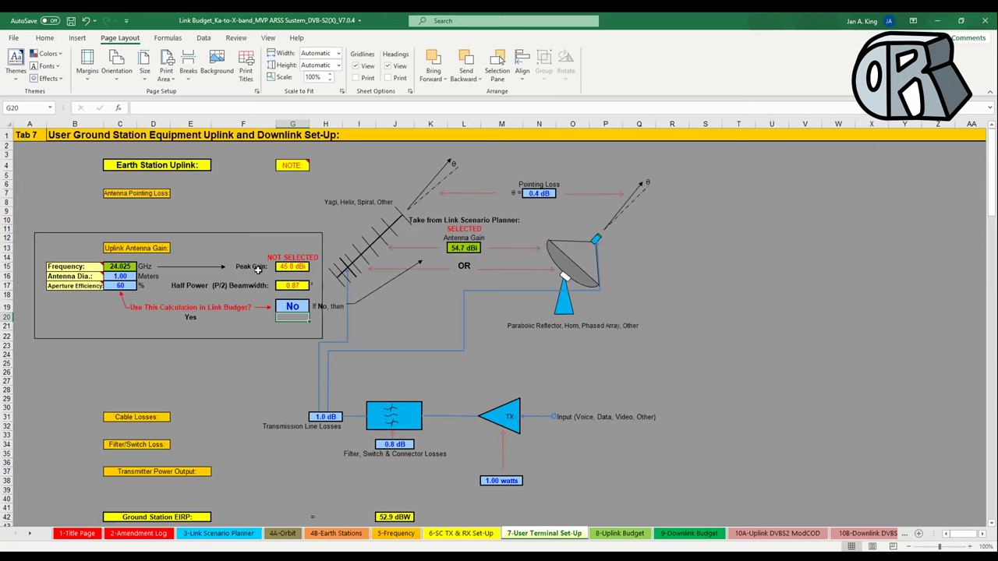
- Switch the uplink antenna gain calculation back to Yes for use in the link budget
left_click(293, 306)
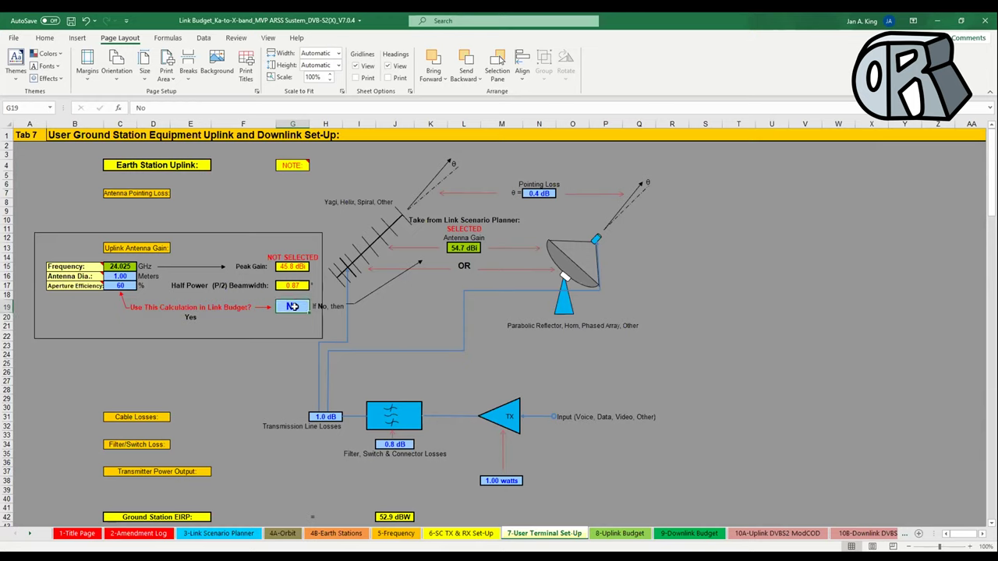
type("Yes")
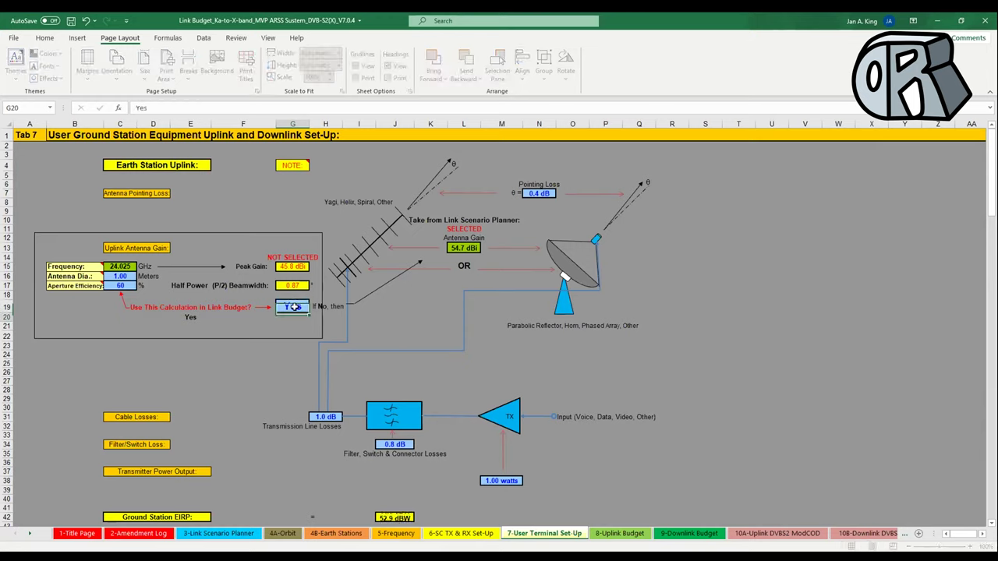
key("Return")
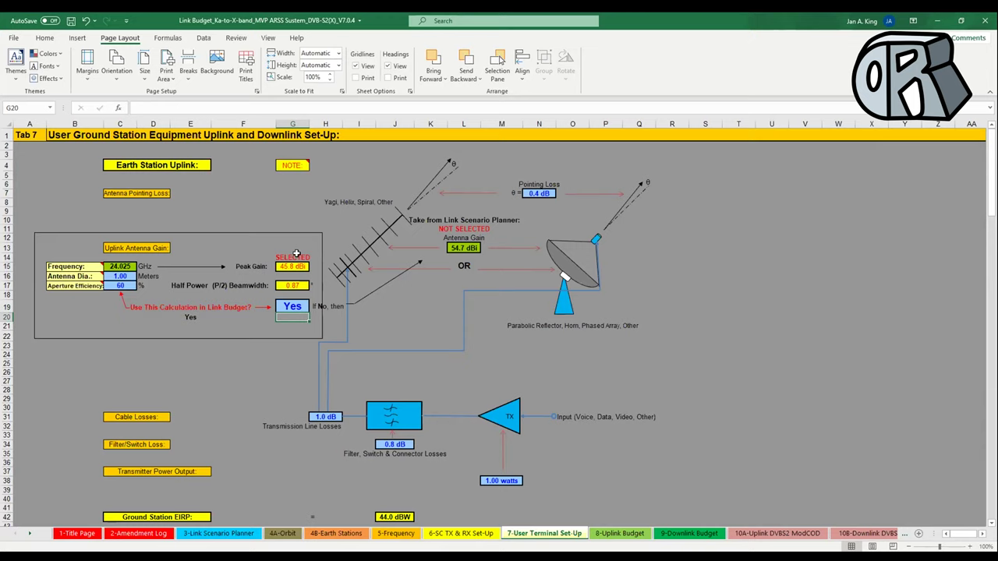
- Set the uplink calculation option to No and check the antenna option marks on the Link Scenario Planner sheet
left_click(285, 309)
type("N")
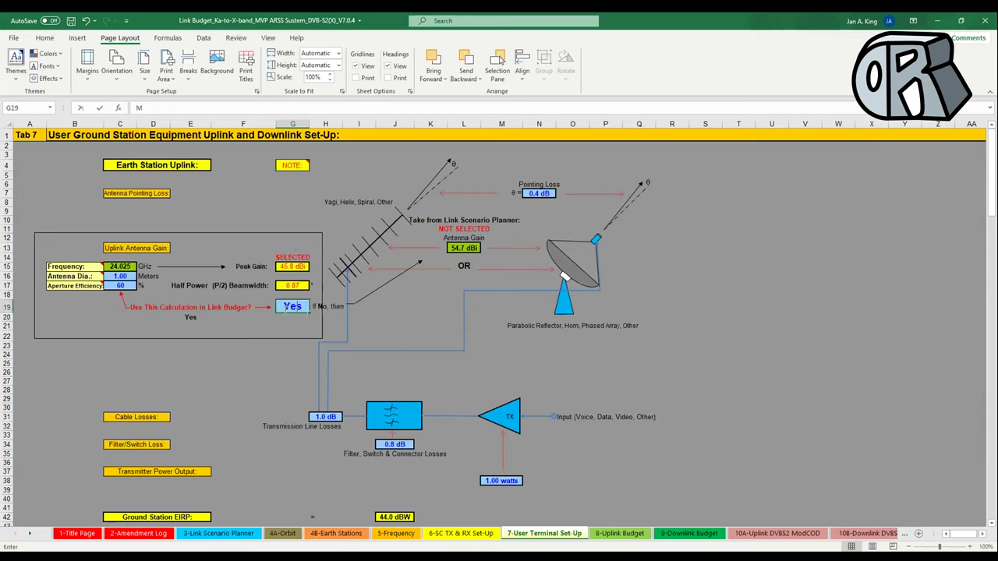
type("o")
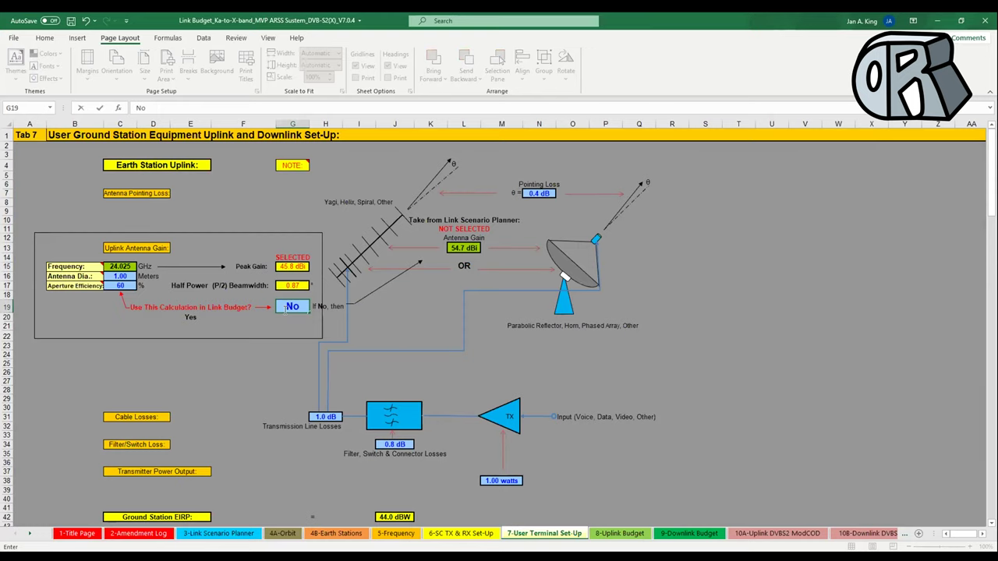
left_click(205, 534)
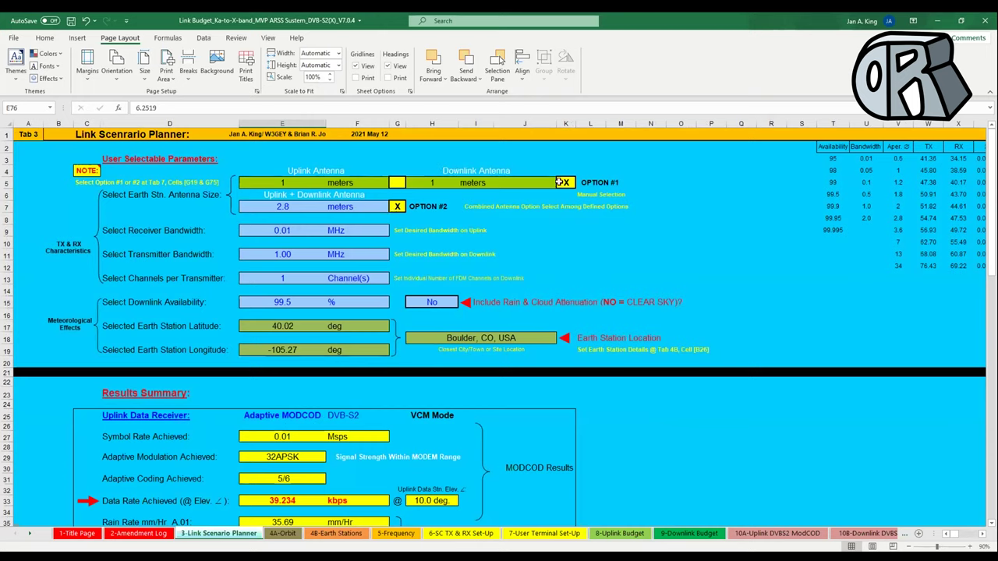
left_click(397, 206)
- Set the Earth Station Downlink's "Use This Calculation in Link Budget?" option to No on the User Terminal Set-Up sheet
left_click(527, 536)
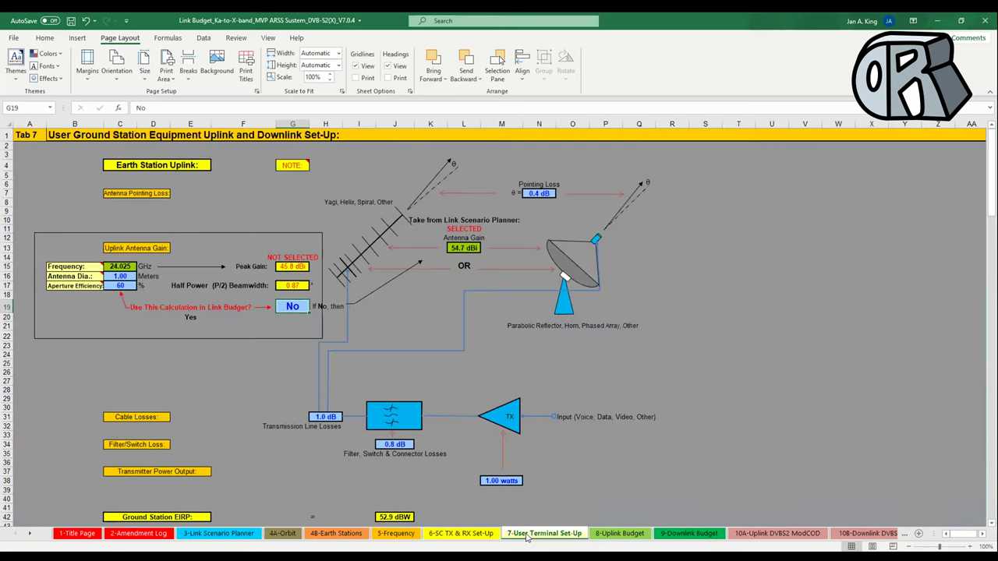
scroll(335, 447, "down", 6)
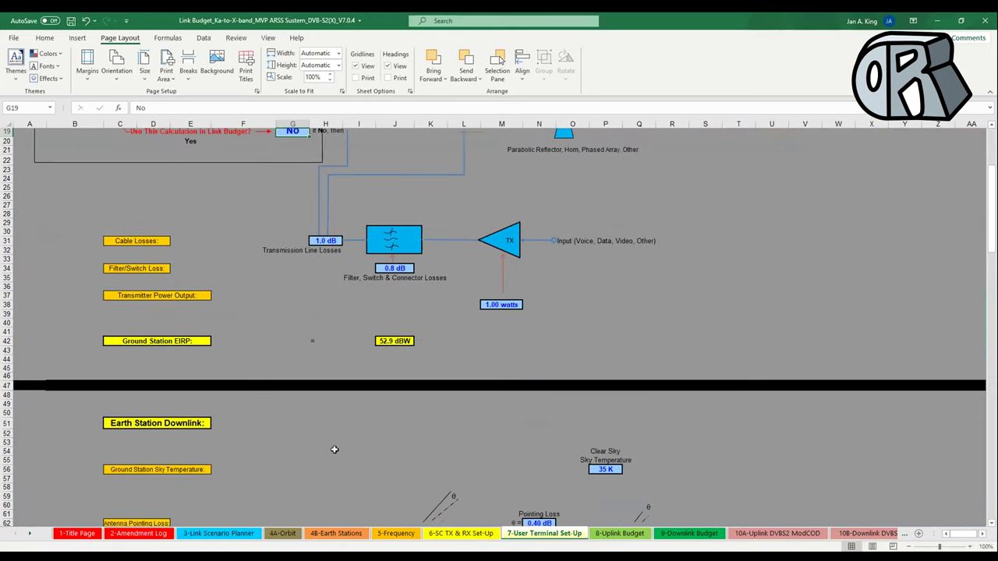
scroll(334, 449, "down", 6)
scroll(333, 448, "down", 3)
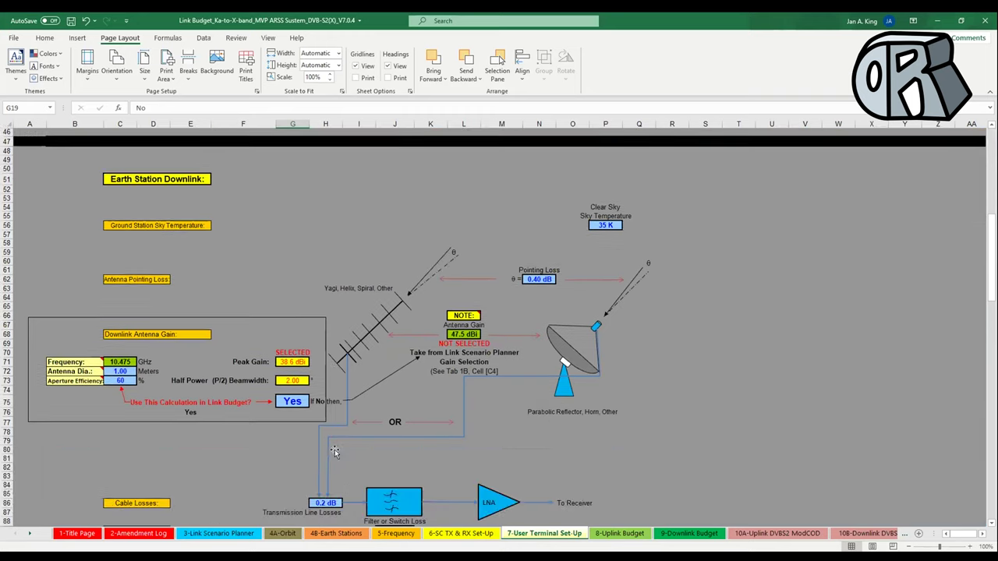
left_click(284, 401)
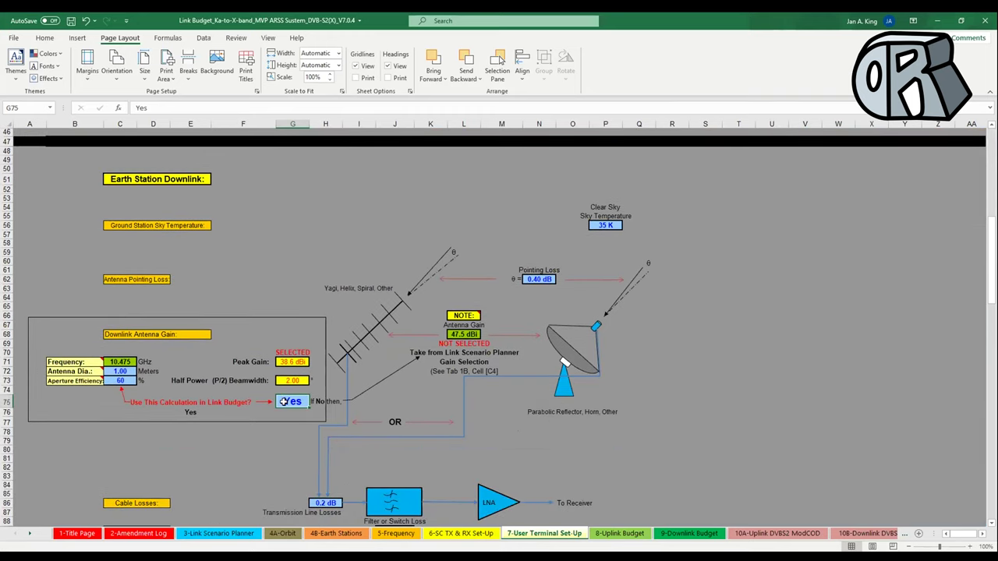
type("No")
key("Return")
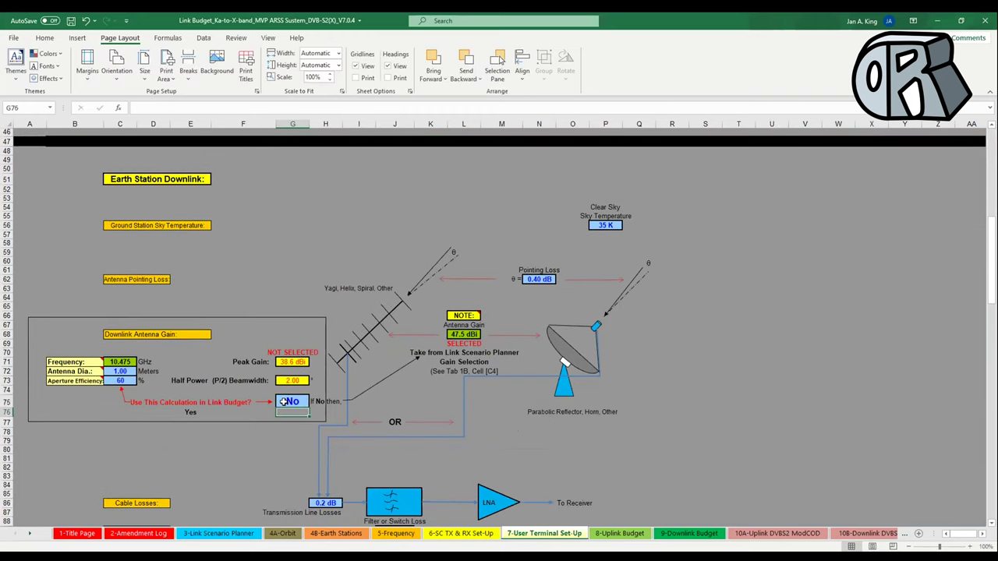
left_click(283, 401)
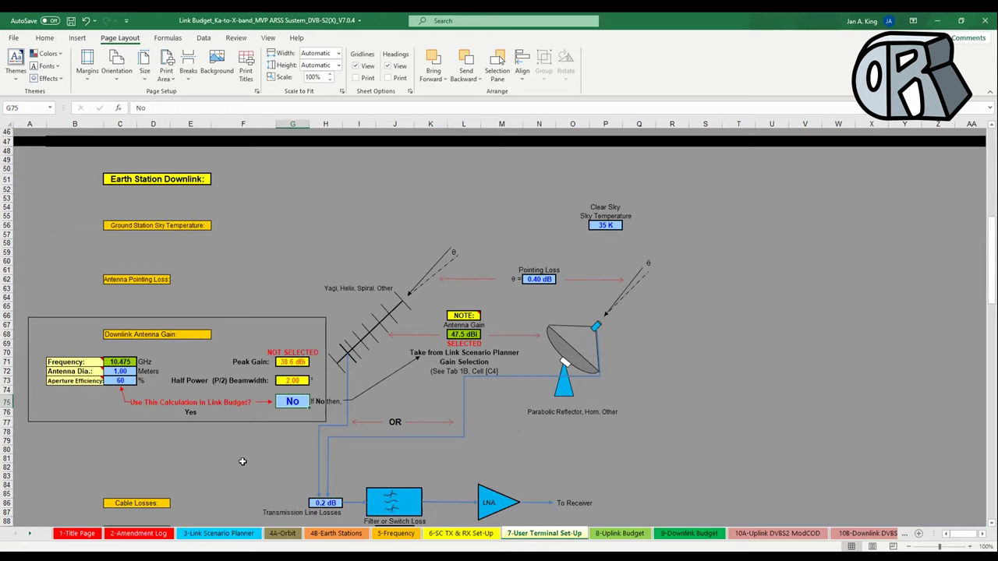
- Set the Earth Station Uplink's "Use This Calculation in Link Budget?" option to Yes
scroll(242, 461, "up", 1)
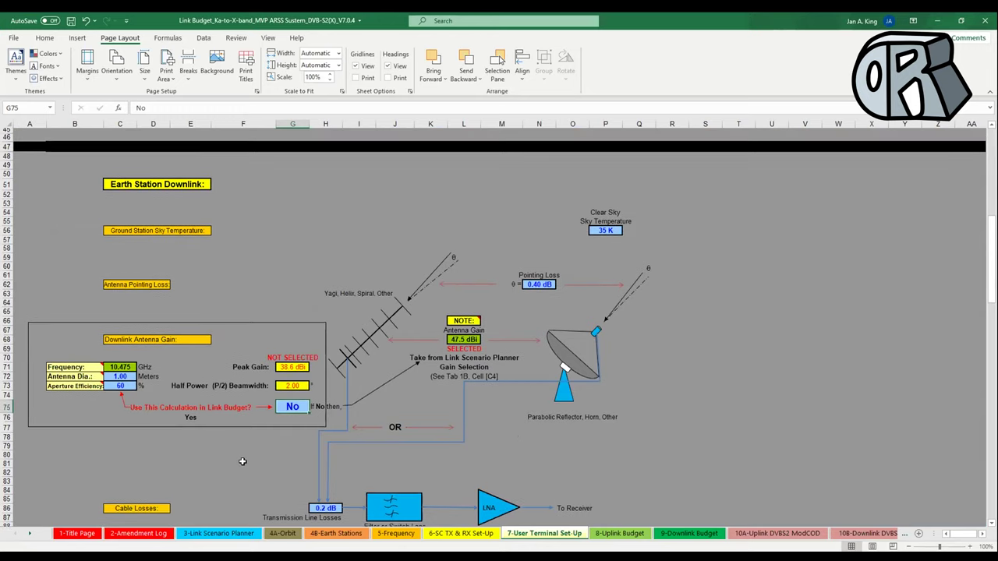
scroll(242, 462, "up", 5)
scroll(242, 461, "up", 6)
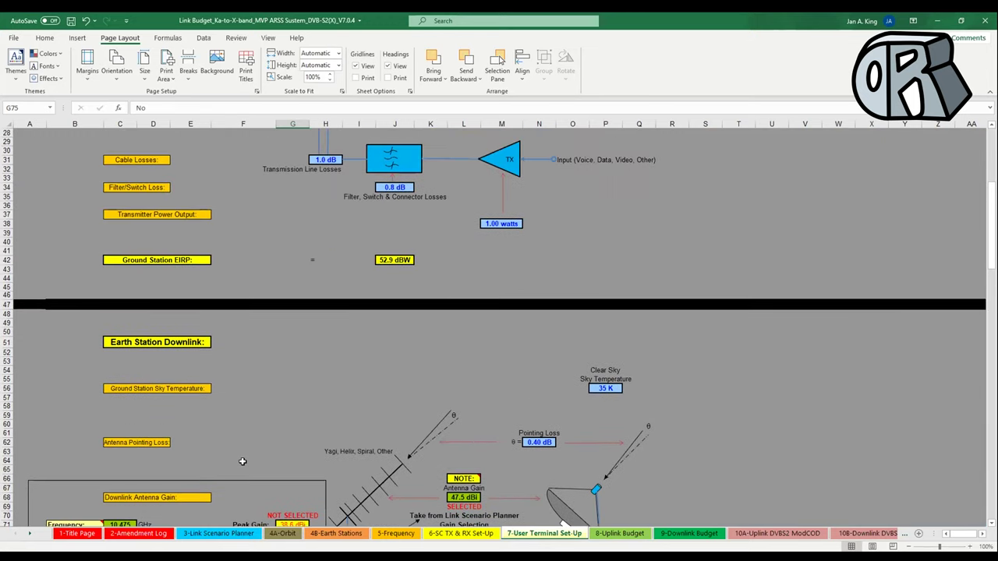
scroll(243, 461, "up", 4)
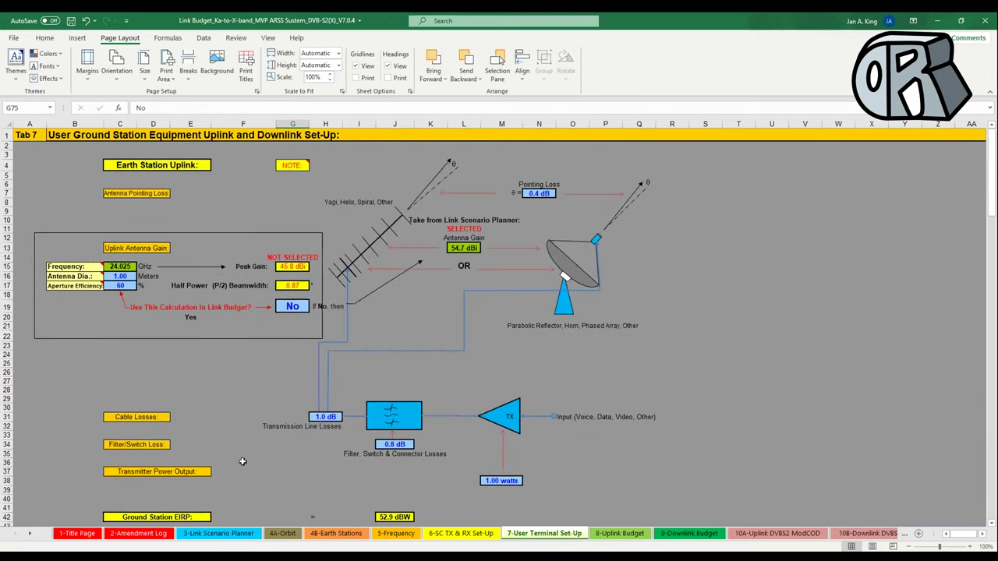
left_click(283, 304)
type("Yes")
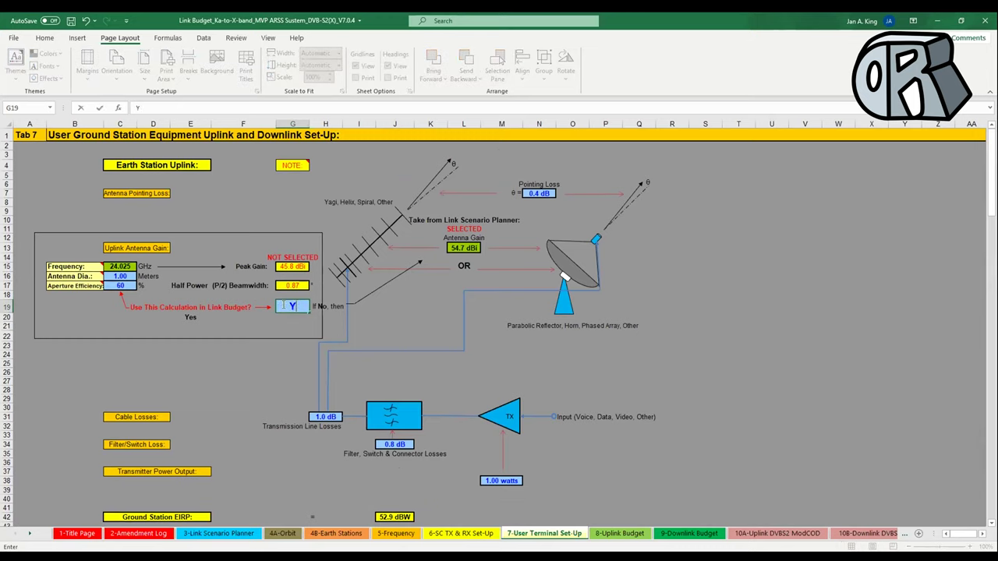
key("Return")
left_click(282, 305)
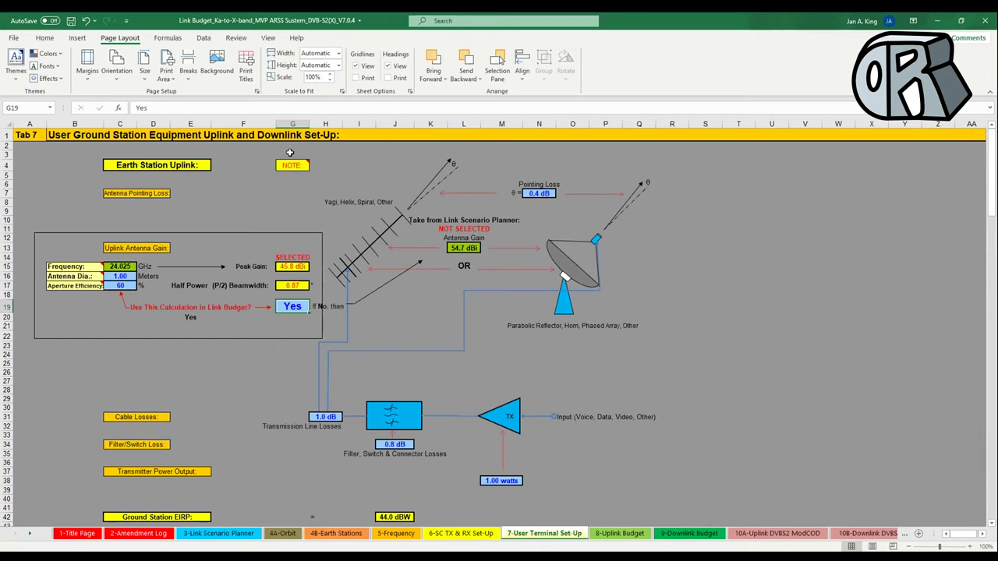
- Read the Earth Station Uplink note, and check the antenna option marks and note on the Link Scenario Planner sheet
mouse_move(292, 165)
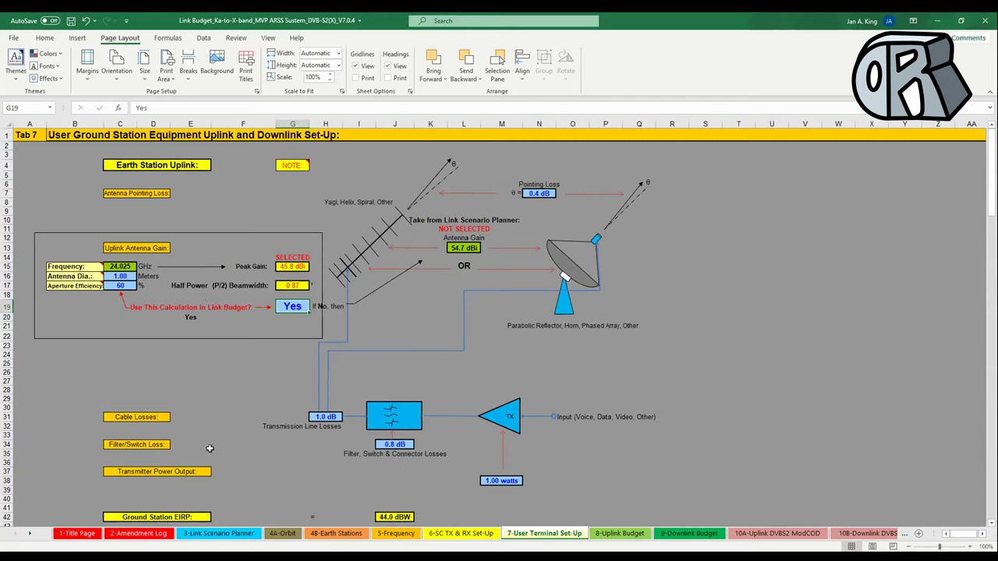
left_click(220, 534)
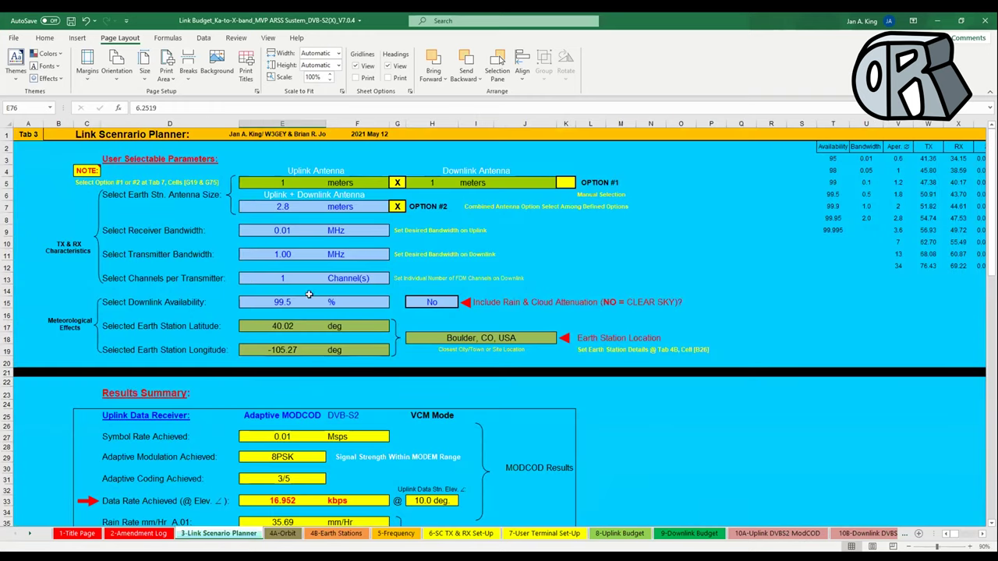
mouse_move(82, 171)
- Compare the uplink and downlink antenna gain sections on the User Terminal Set-Up sheet and inspect the uplink half-power beamwidth formula
left_click(519, 538)
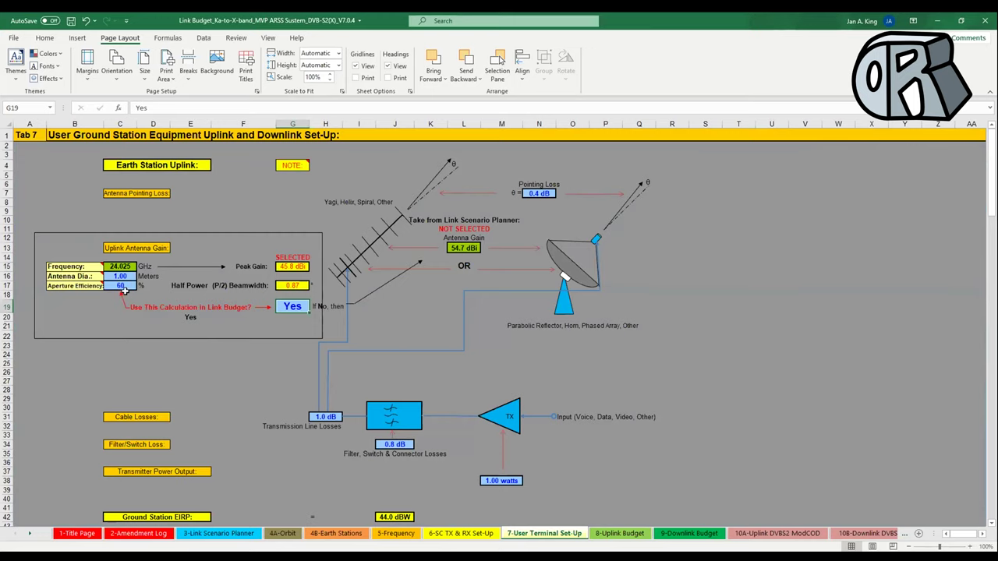
scroll(118, 385, "down", 12)
scroll(117, 386, "down", 2)
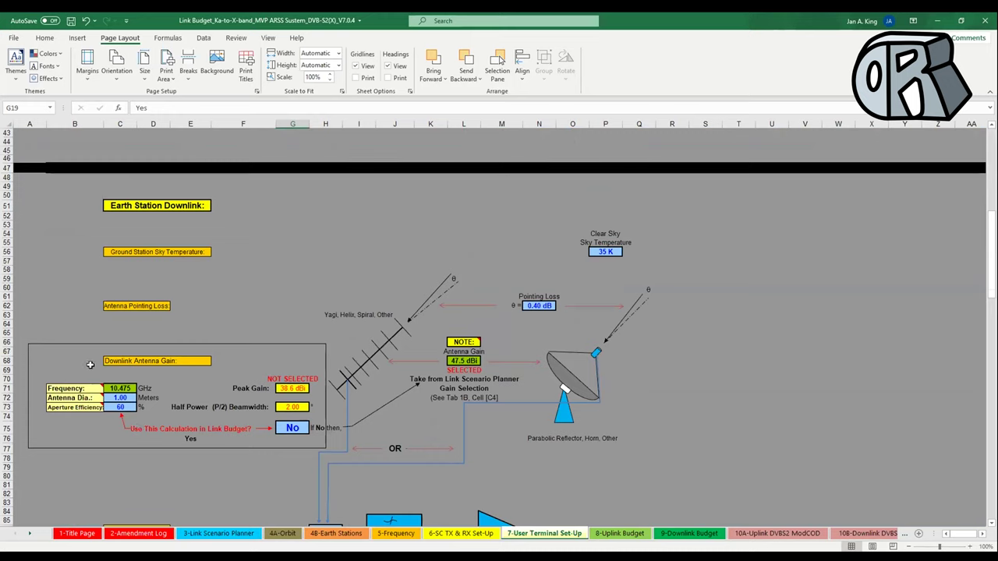
scroll(170, 388, "up", 14)
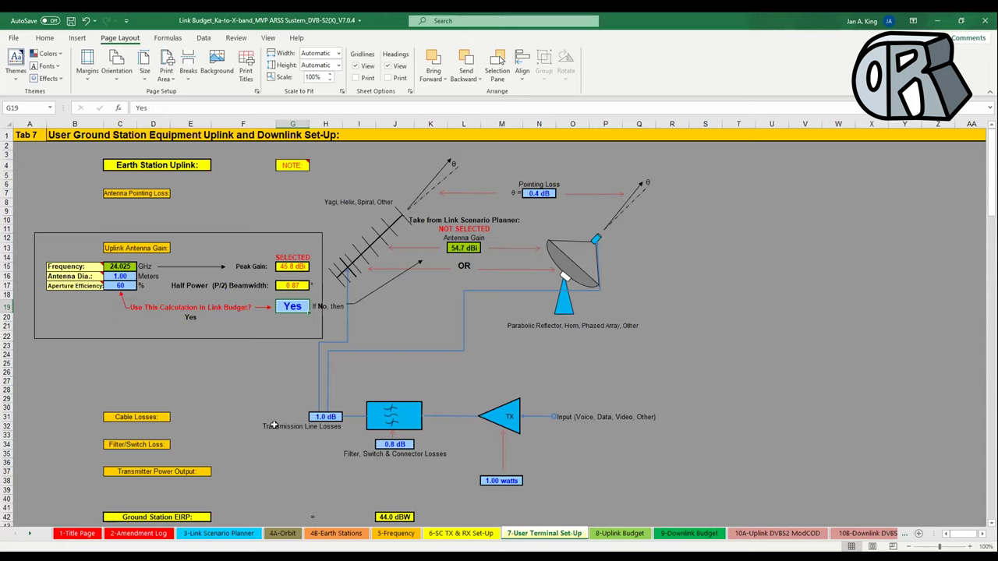
left_click(285, 285)
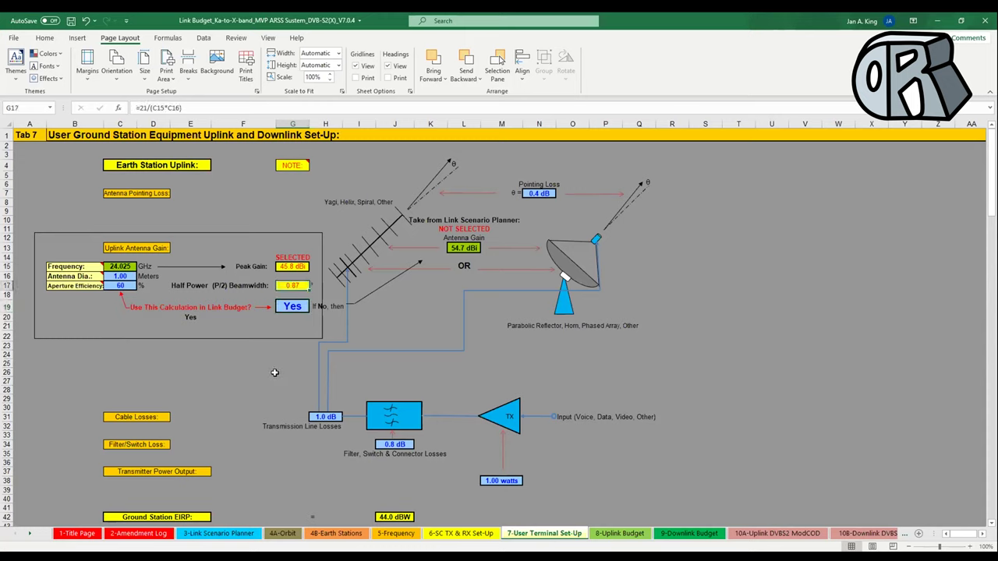
scroll(275, 372, "down", 14)
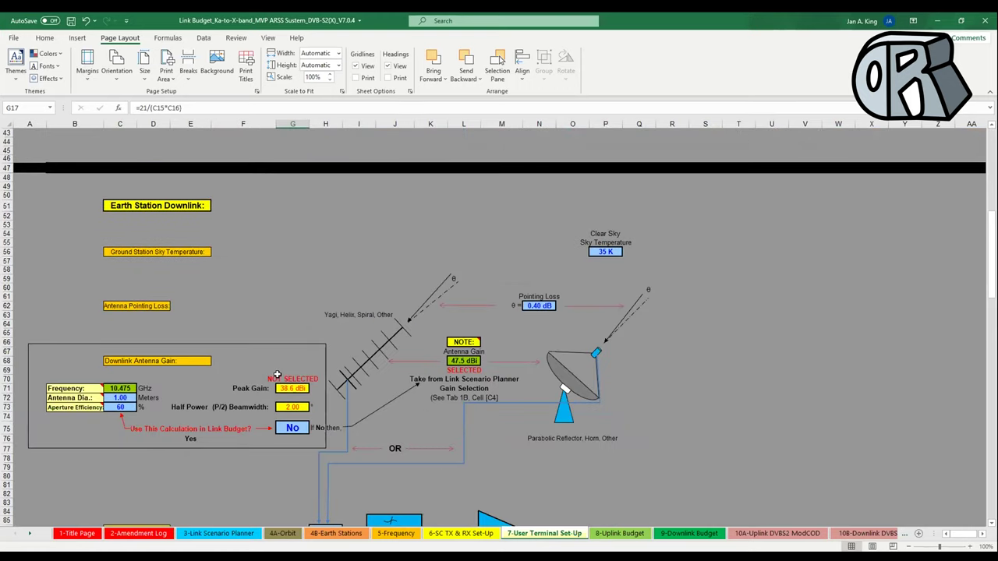
- Inspect the Earth Station Downlink's half-power beamwidth formula and its LNA noise temperature, filter loss and transmission line loss inputs
scroll(277, 375, "down", 4)
left_click(292, 296)
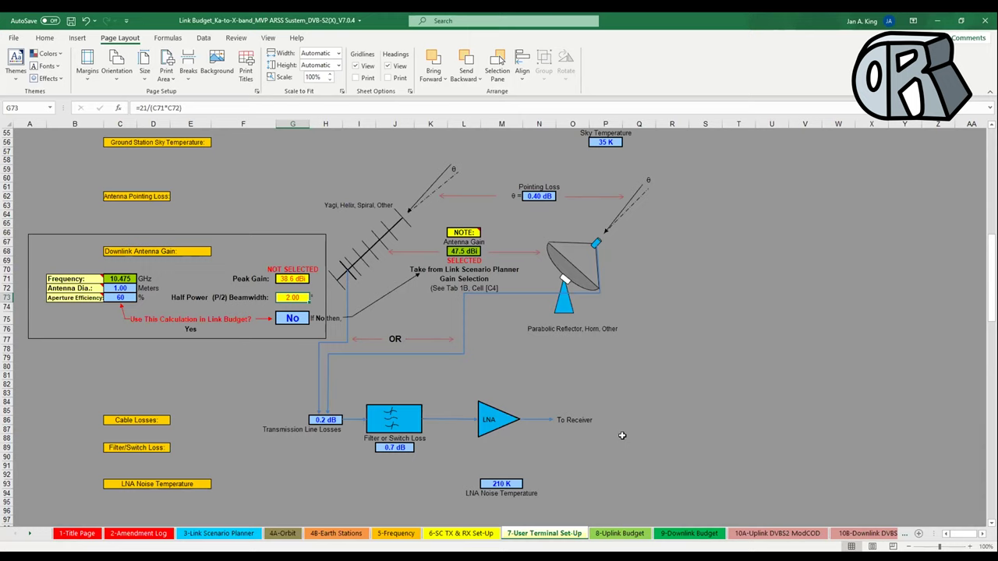
scroll(641, 431, "down", 2)
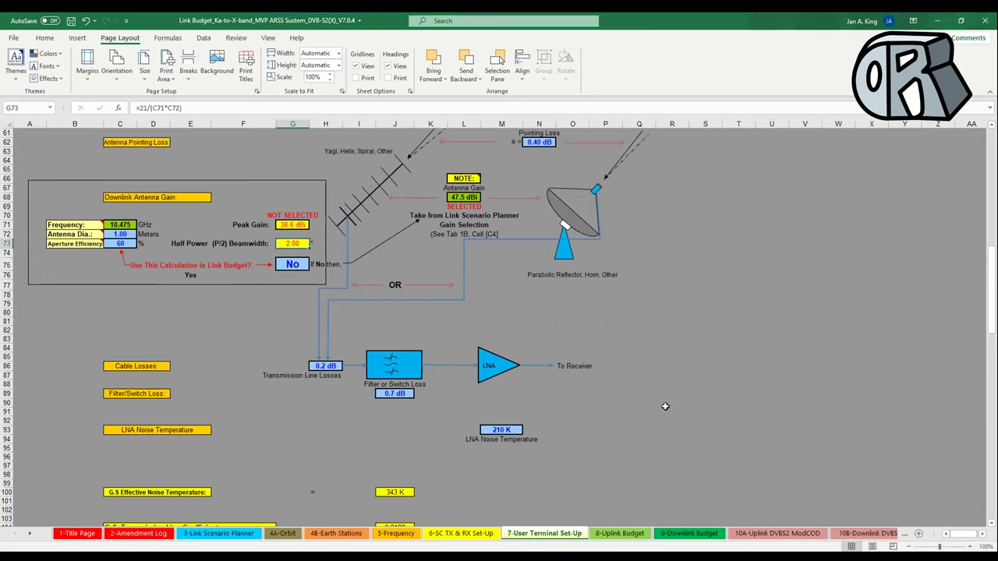
left_click(509, 430)
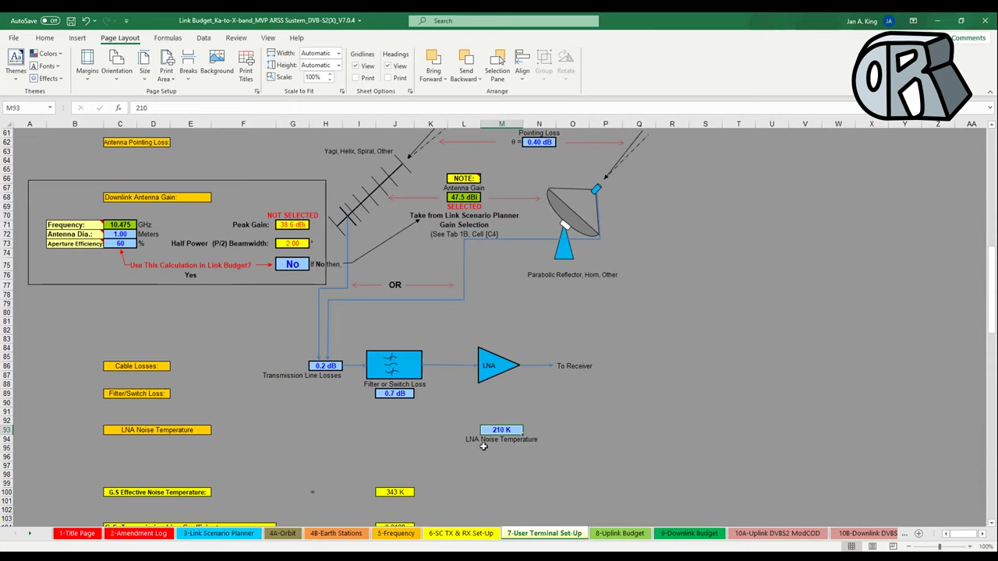
left_click(381, 395)
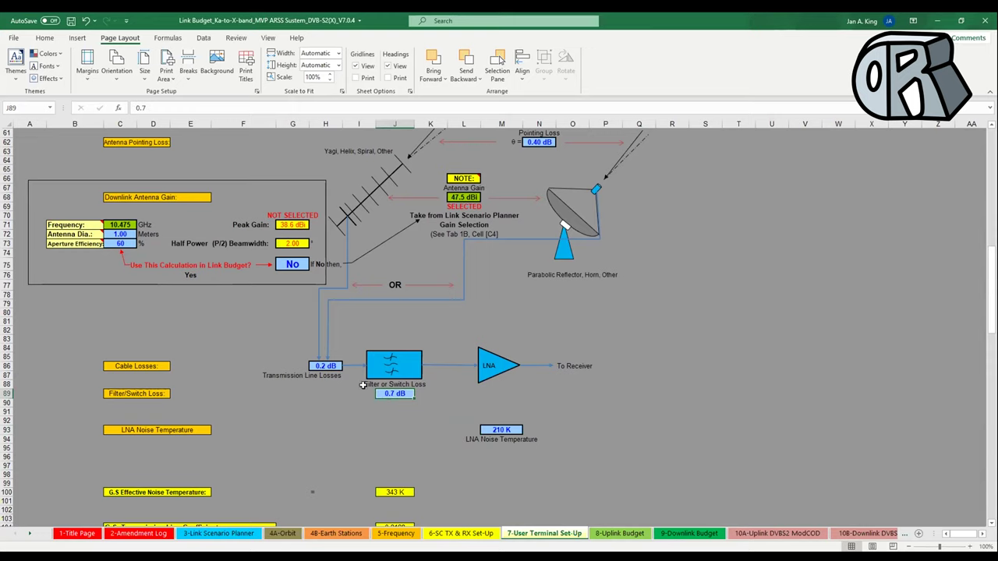
left_click(331, 371)
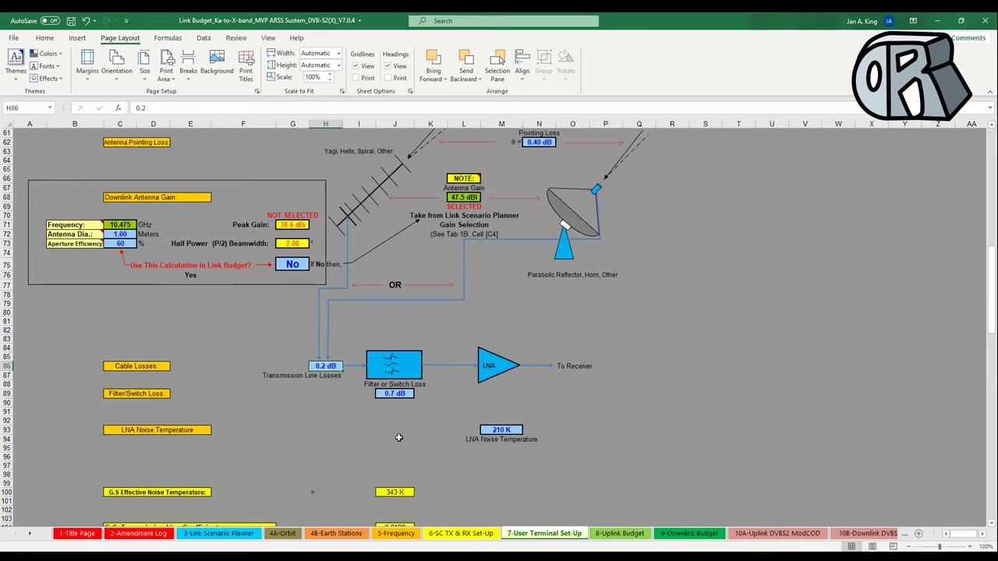
- Inspect the downlink's pointing loss and clear-sky temperature inputs, and review the uplink and downlink sections of the sheet
scroll(680, 242, "up", 6)
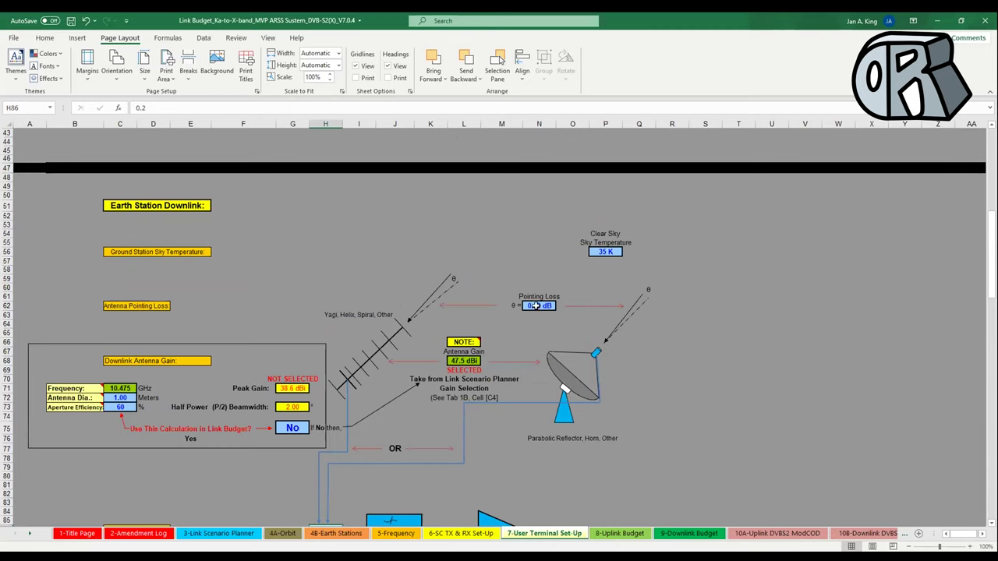
left_click(537, 306)
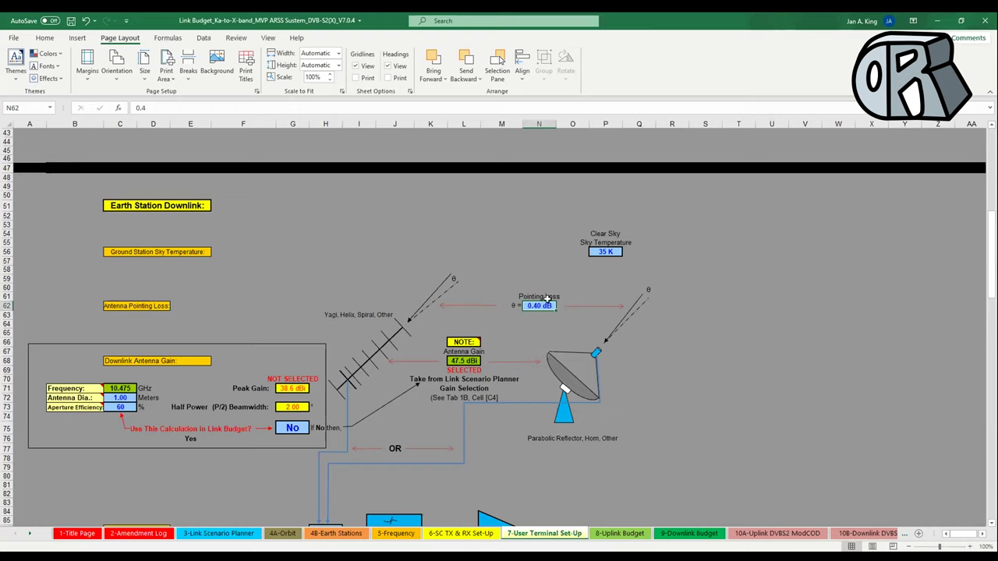
left_click(599, 252)
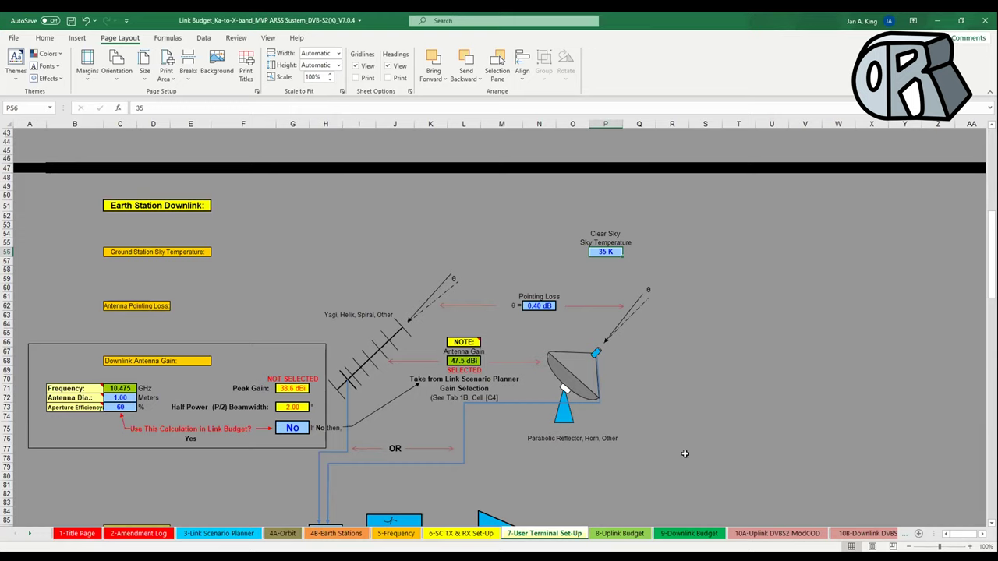
scroll(685, 453, "up", 1)
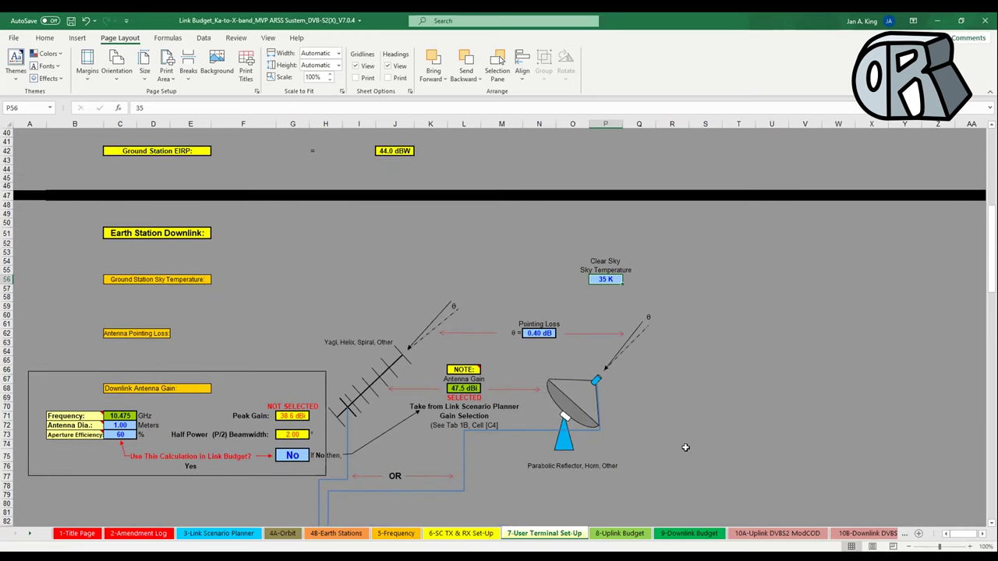
scroll(684, 447, "up", 13)
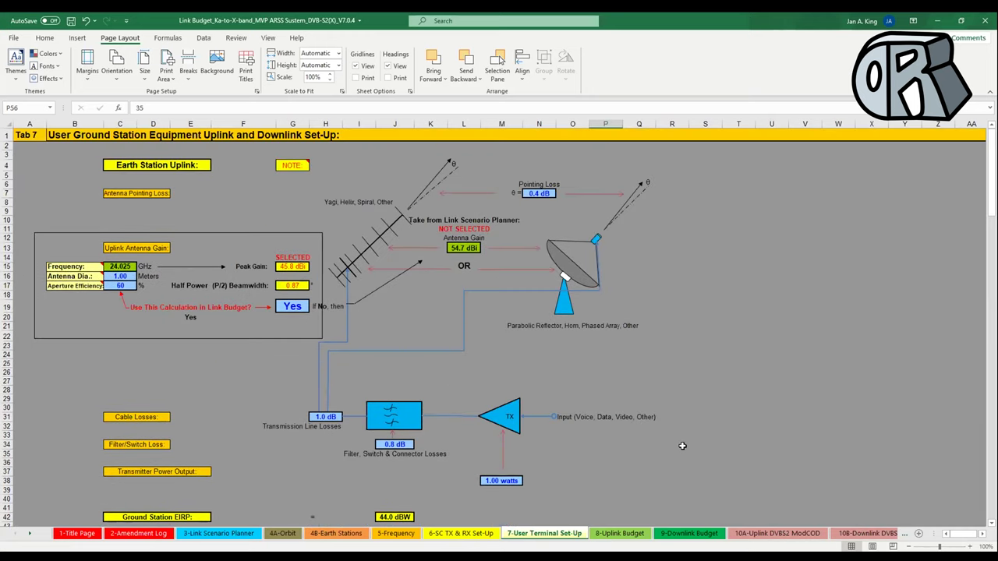
scroll(682, 445, "down", 8)
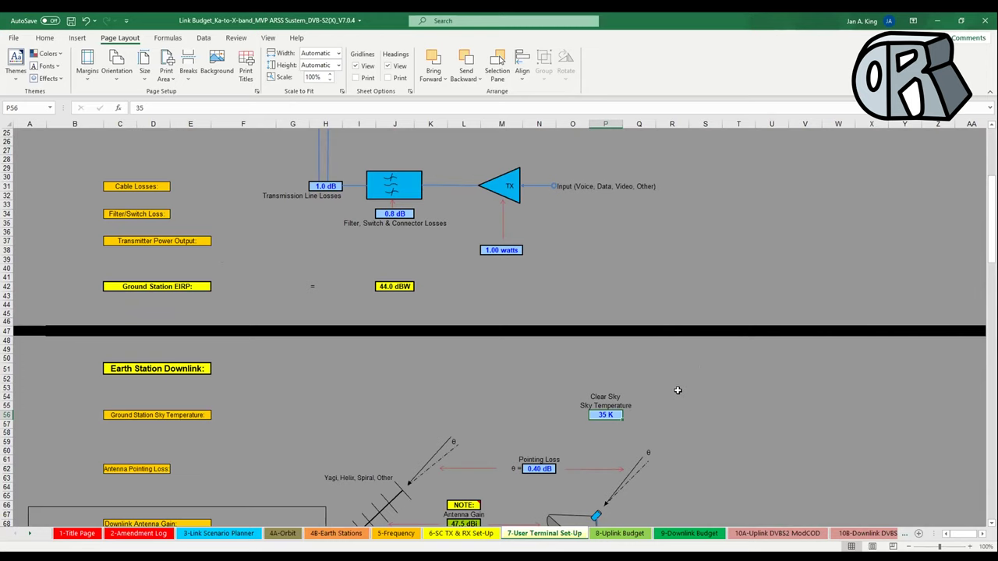
scroll(677, 390, "down", 4)
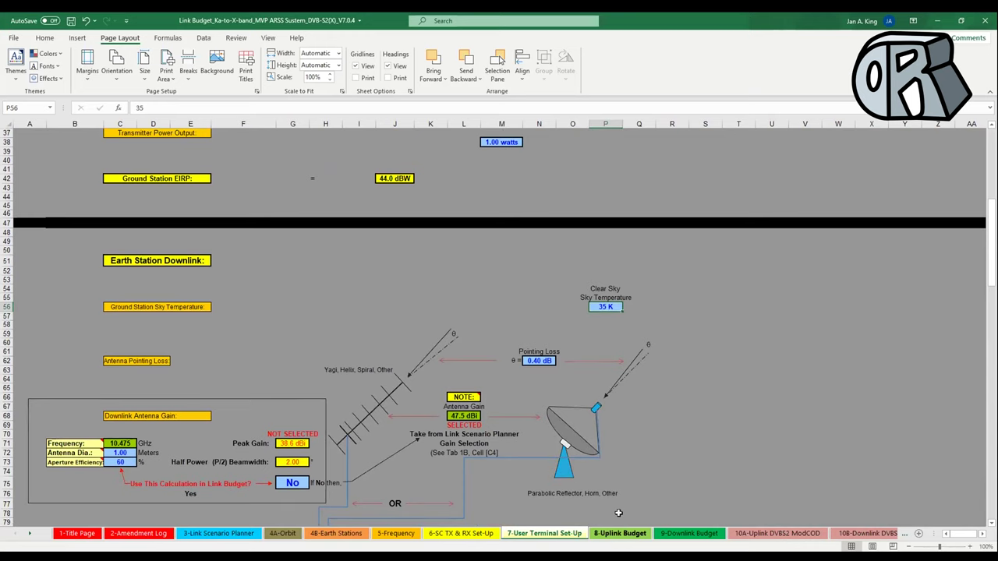
- Open the 8-Uplink Budget sheet and review its ground station, uplink path and spacecraft parameters
left_click(620, 533)
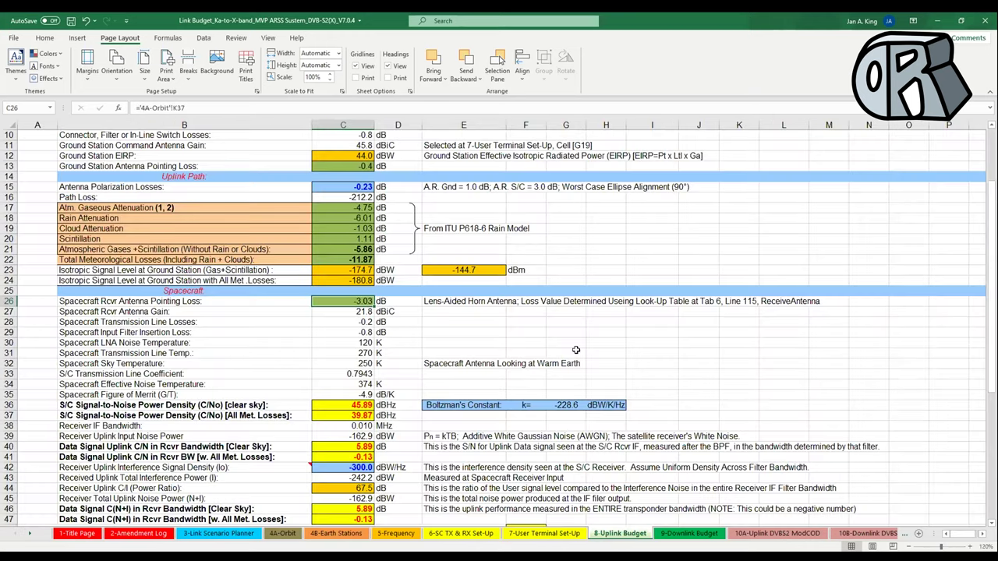
scroll(575, 350, "up", 3)
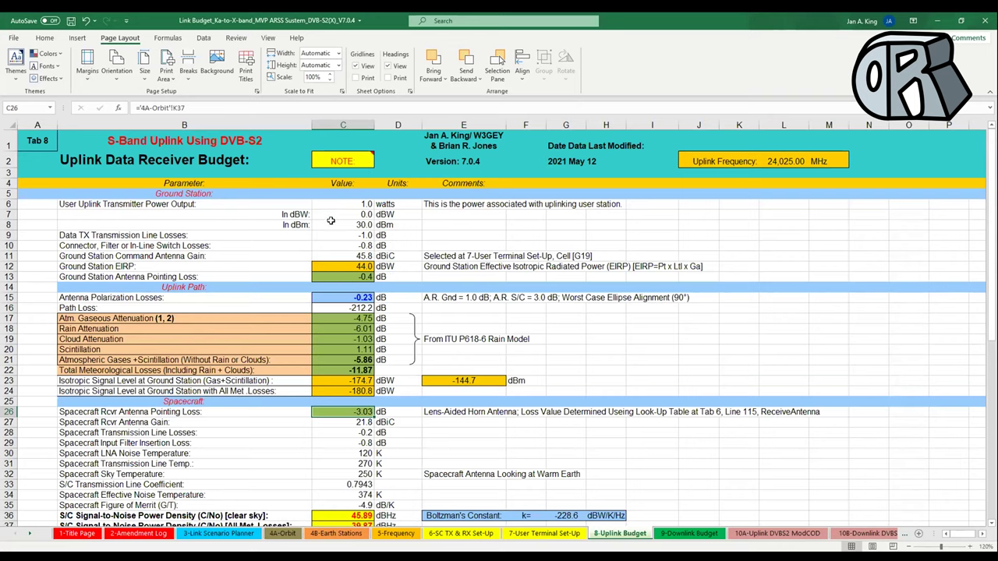
scroll(330, 221, "down", 1)
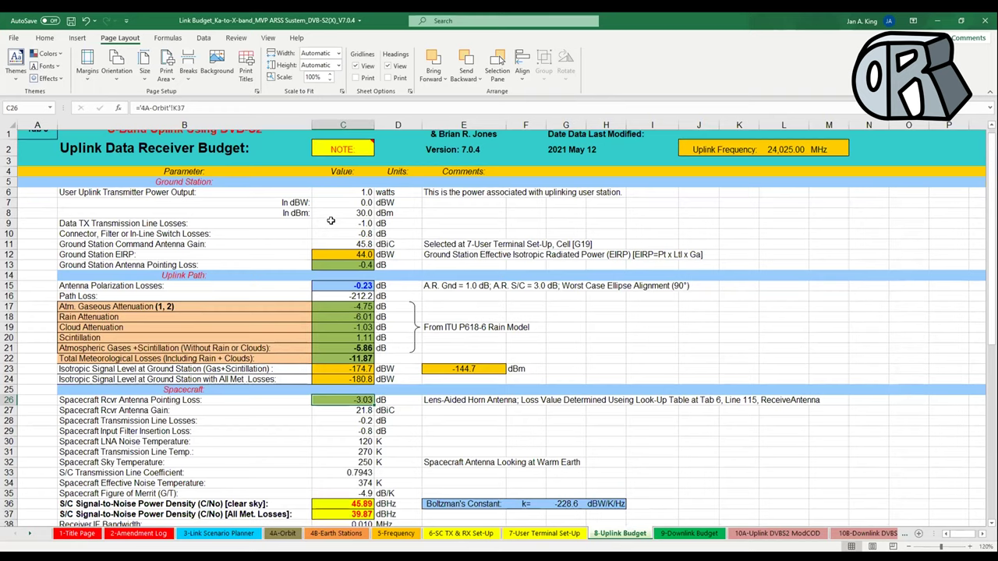
scroll(330, 221, "down", 4)
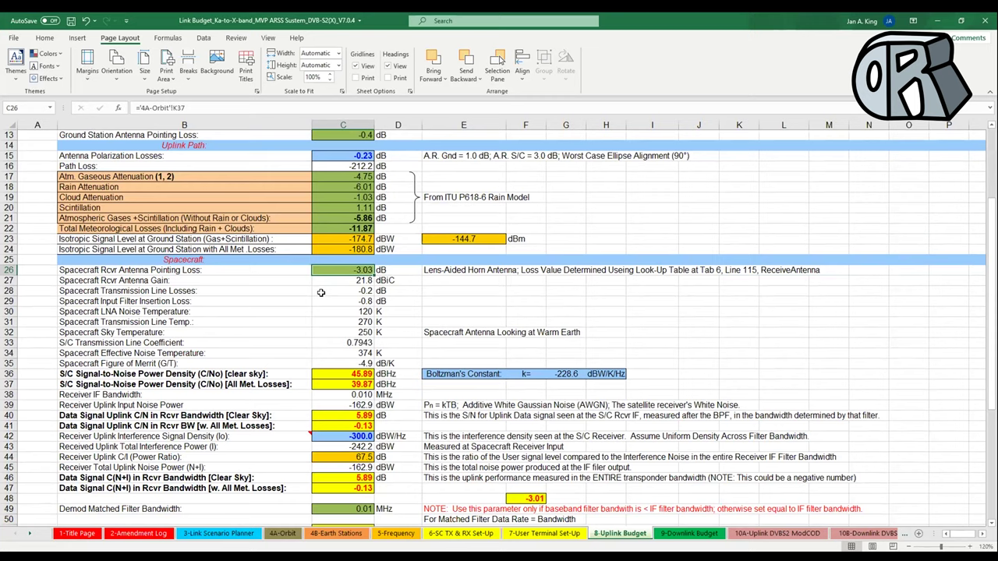
scroll(320, 292, "up", 1)
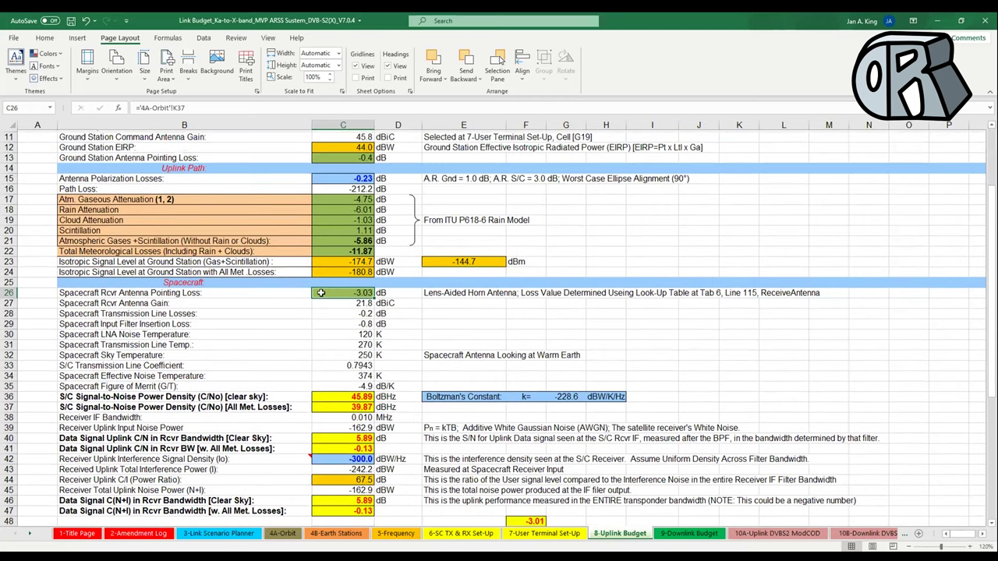
scroll(321, 292, "up", 1)
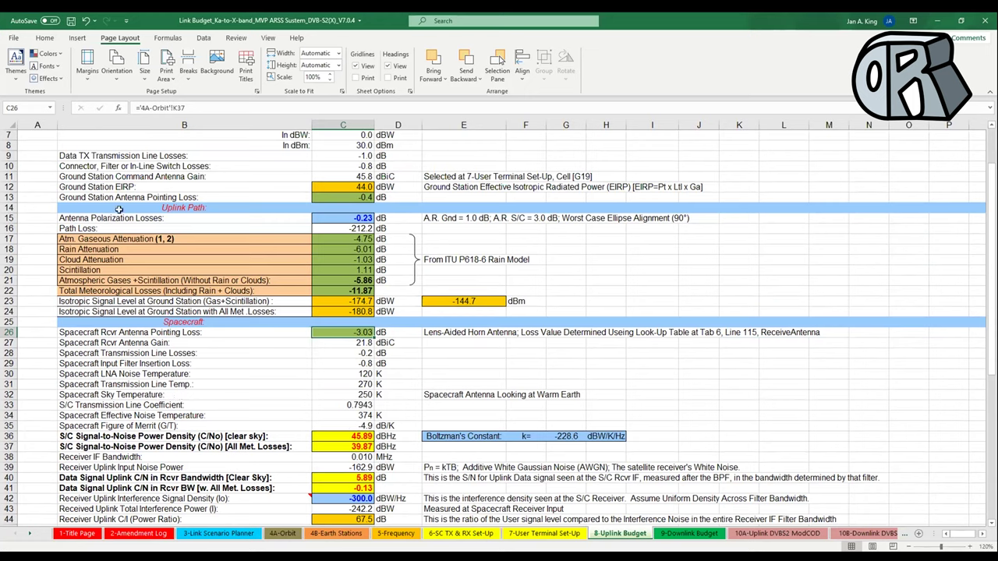
- Examine the Antenna Polarization Losses value and its comment on axial ratios and worst-case ellipse alignment
left_click(339, 218)
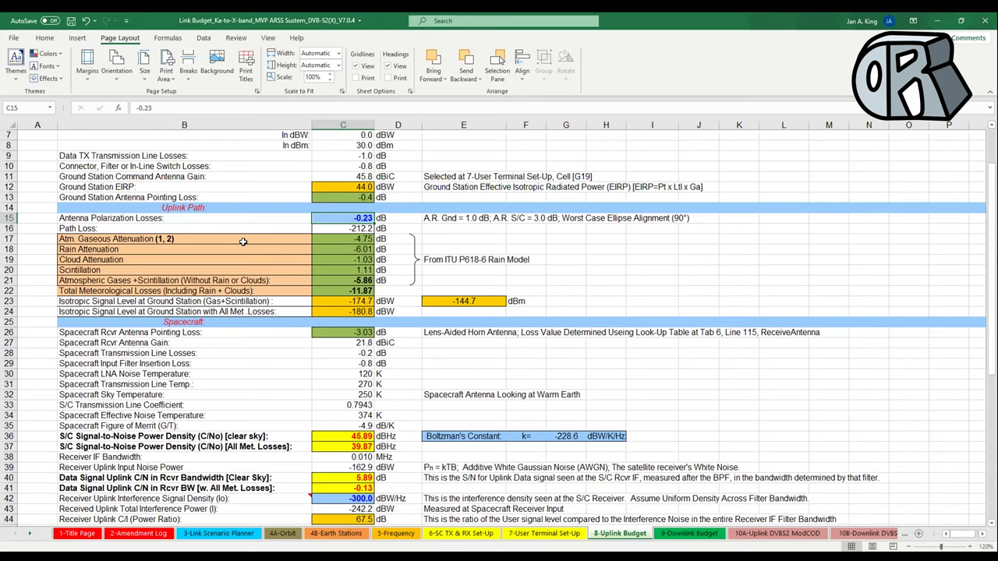
left_click(436, 219)
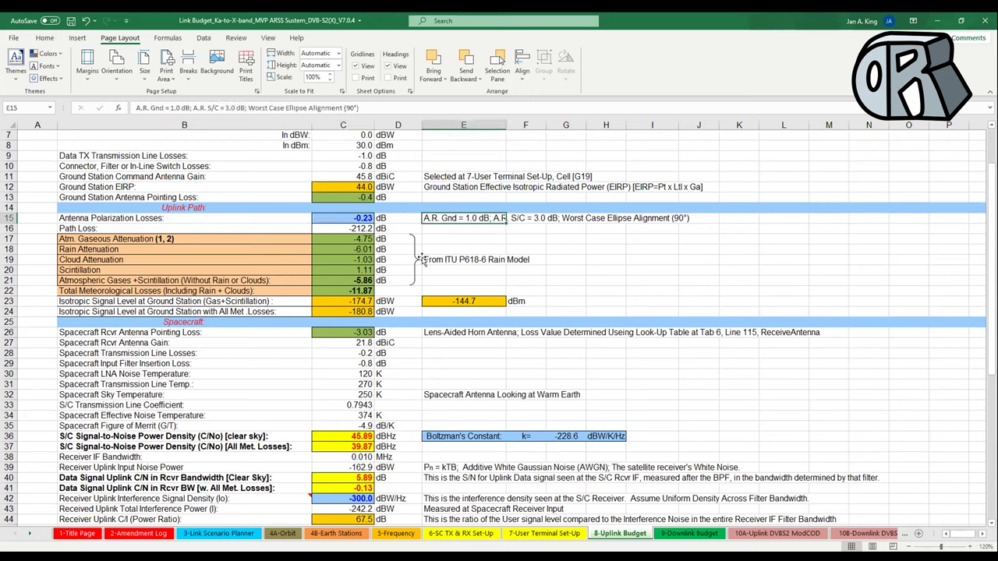
left_click(528, 221)
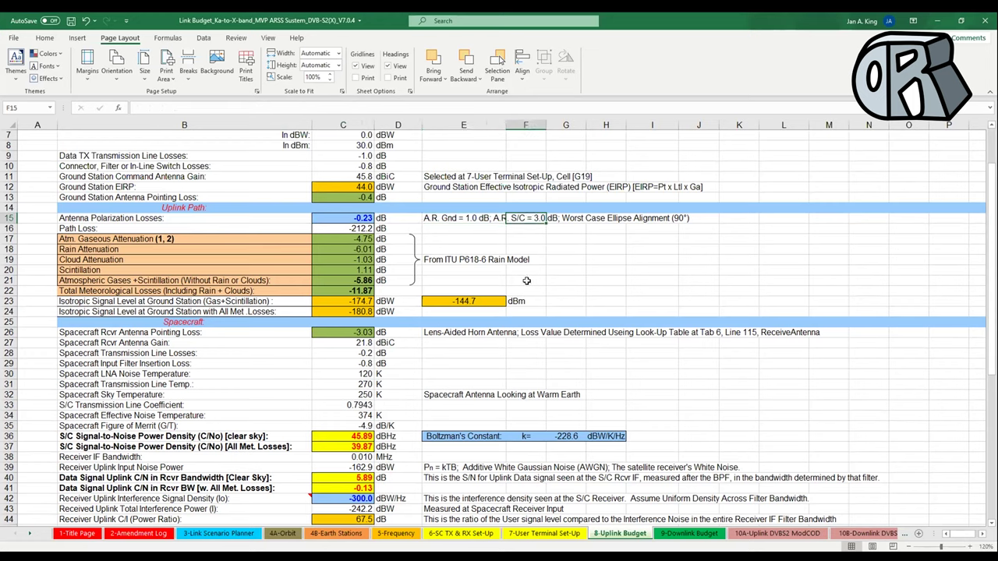
left_click(578, 221)
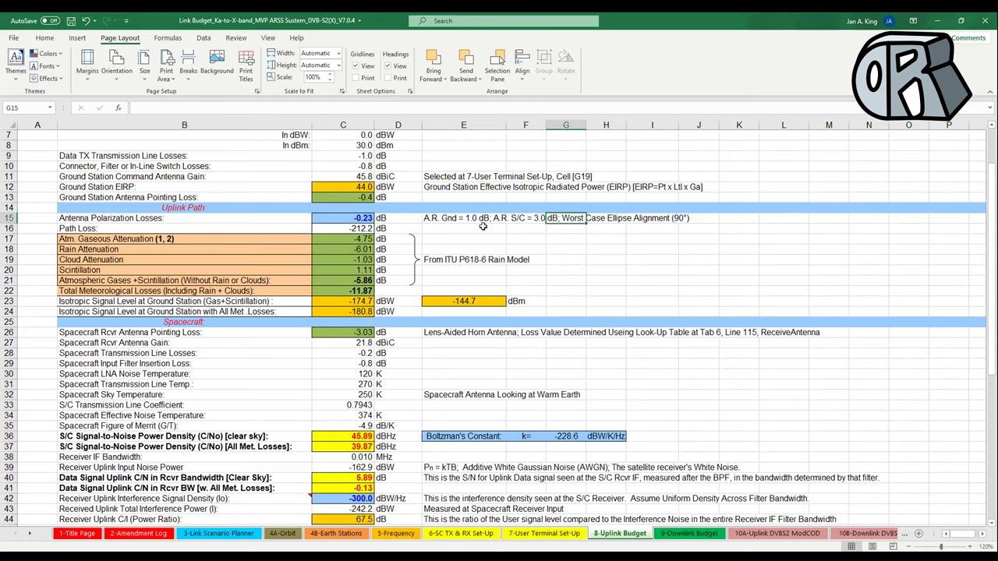
left_click(357, 217)
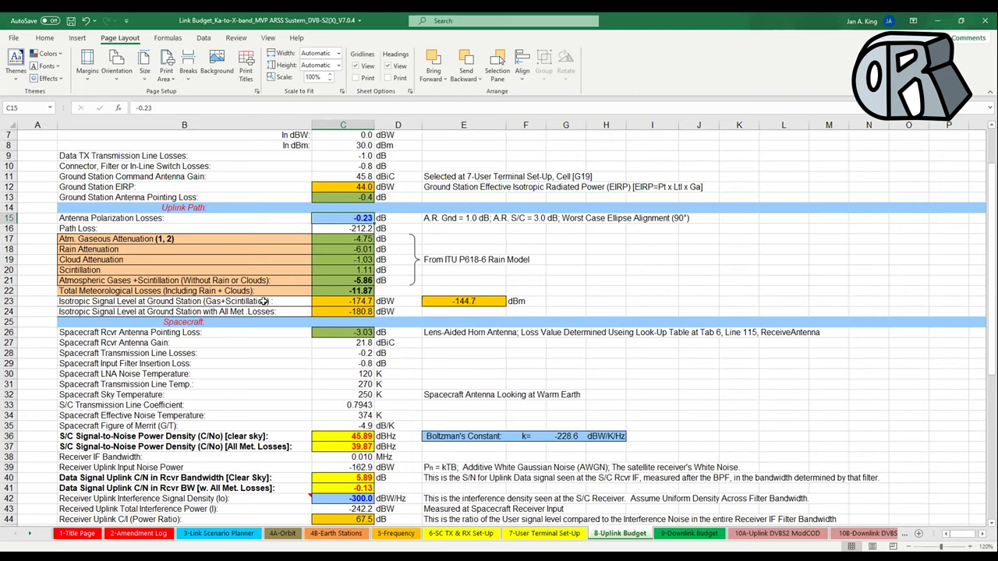
- Review the uplink budget's ground station and path losses, and inspect the source reference of the User Uplink Transmitter Power Output
scroll(265, 301, "down", 3)
scroll(265, 296, "up", 5)
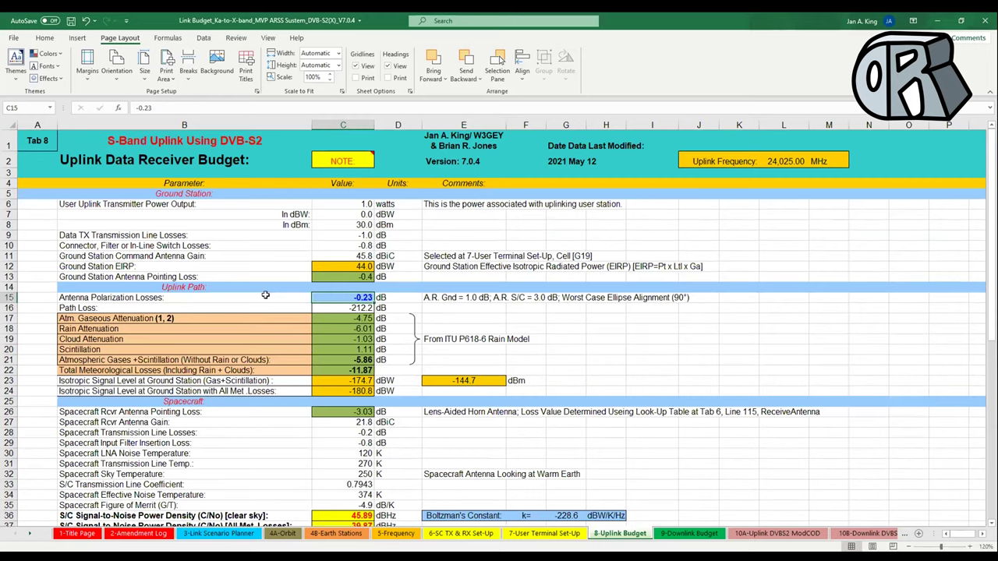
scroll(265, 295, "down", 2)
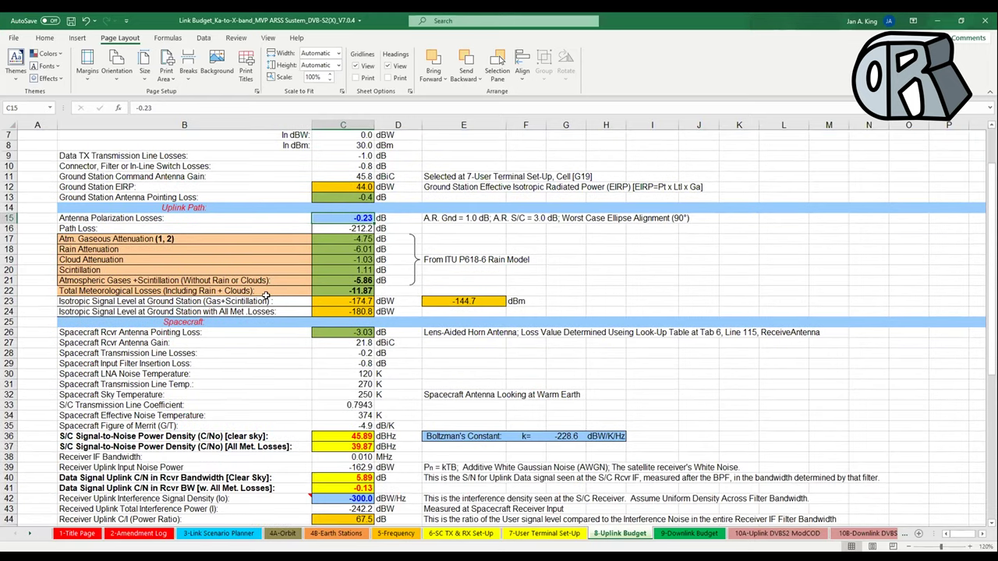
scroll(265, 296, "up", 2)
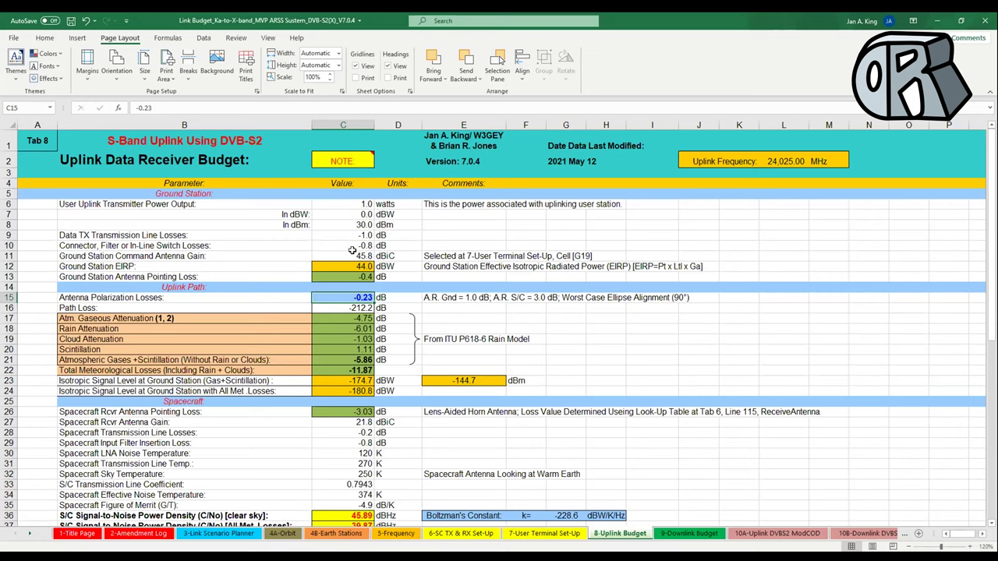
left_click(353, 204)
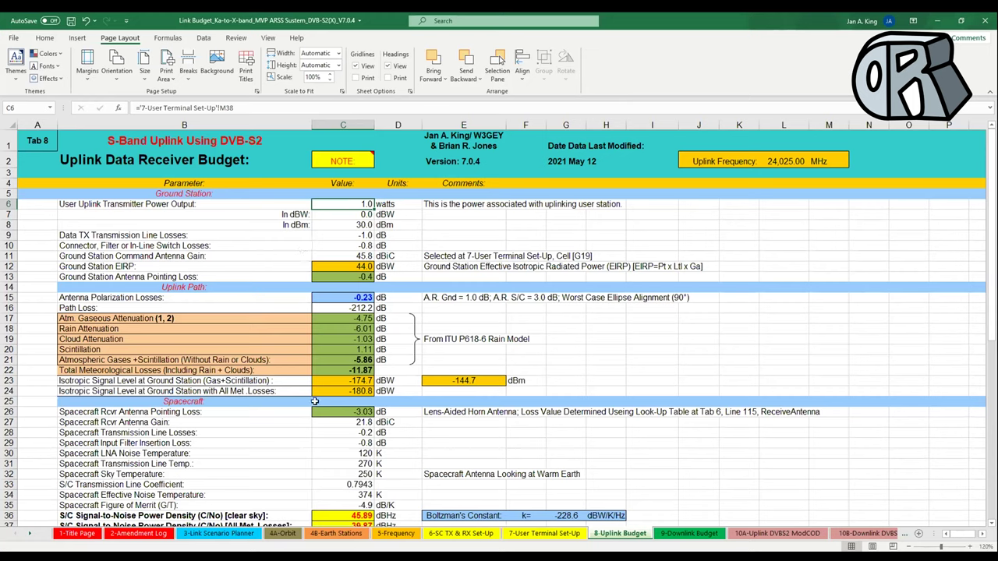
- Review the spacecraft receiver section and inspect the clear-sky S/C Signal-to-Noise Power Density formula
scroll(365, 348, "down", 1)
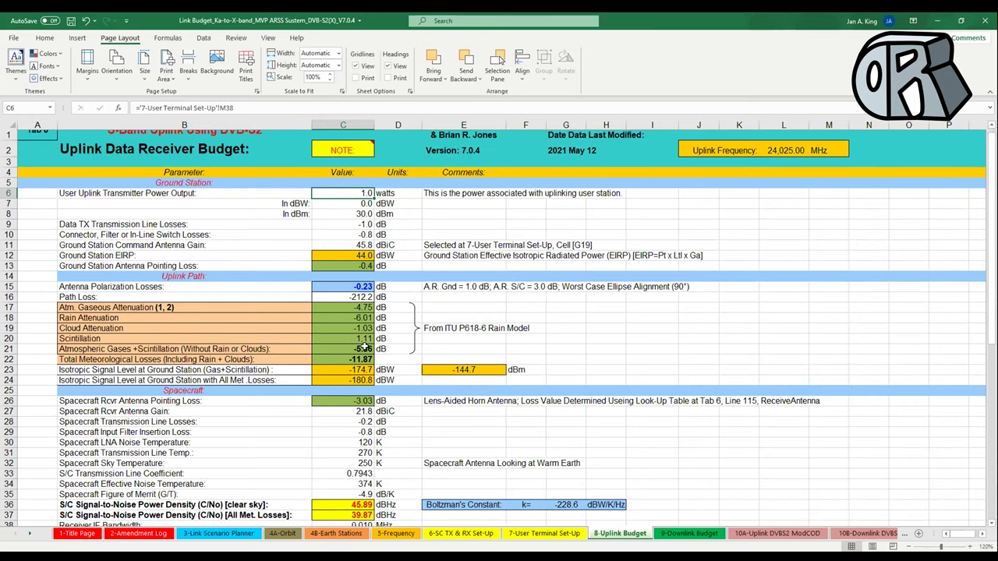
scroll(364, 348, "down", 4)
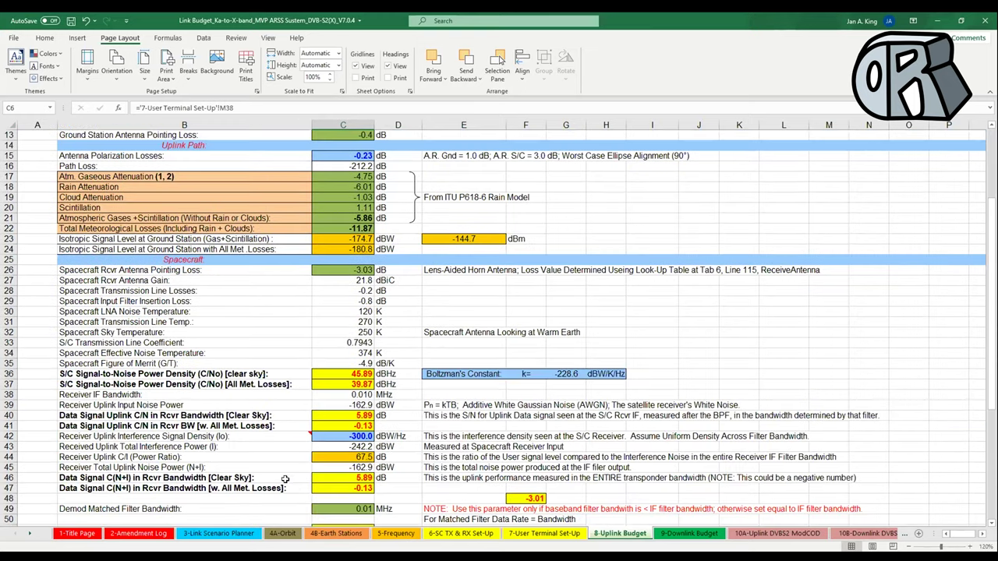
left_click(331, 375)
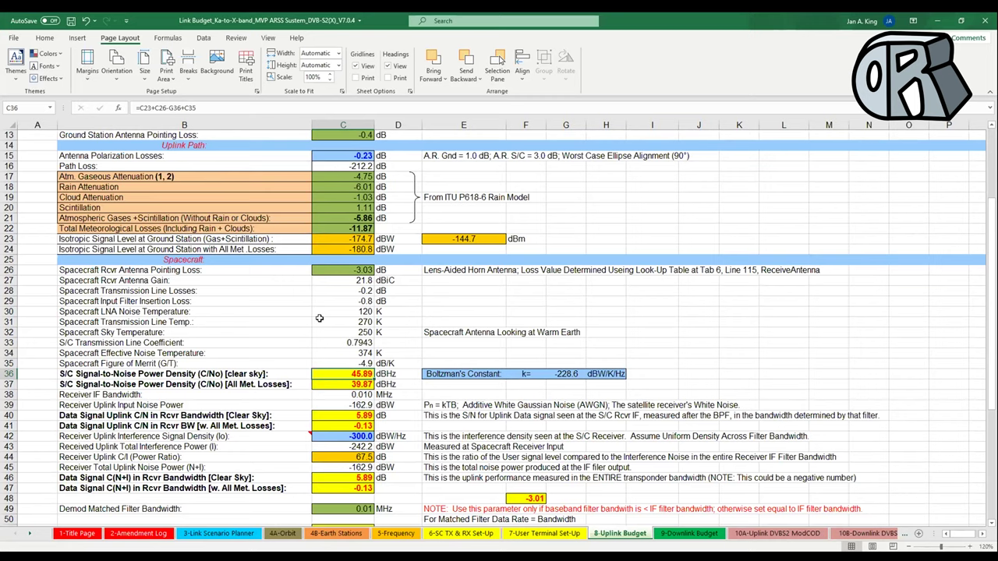
scroll(319, 318, "down", 1)
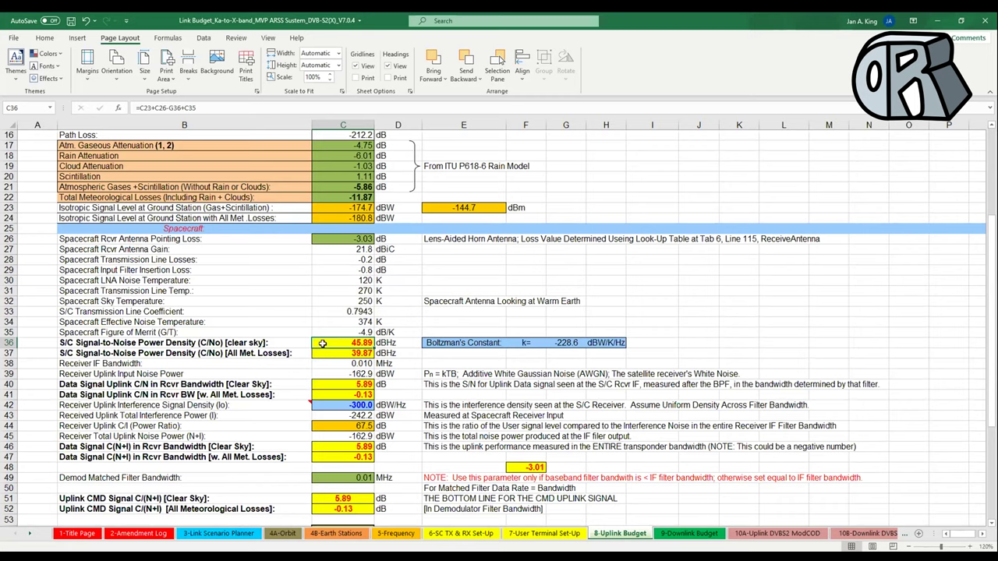
scroll(321, 350, "down", 1)
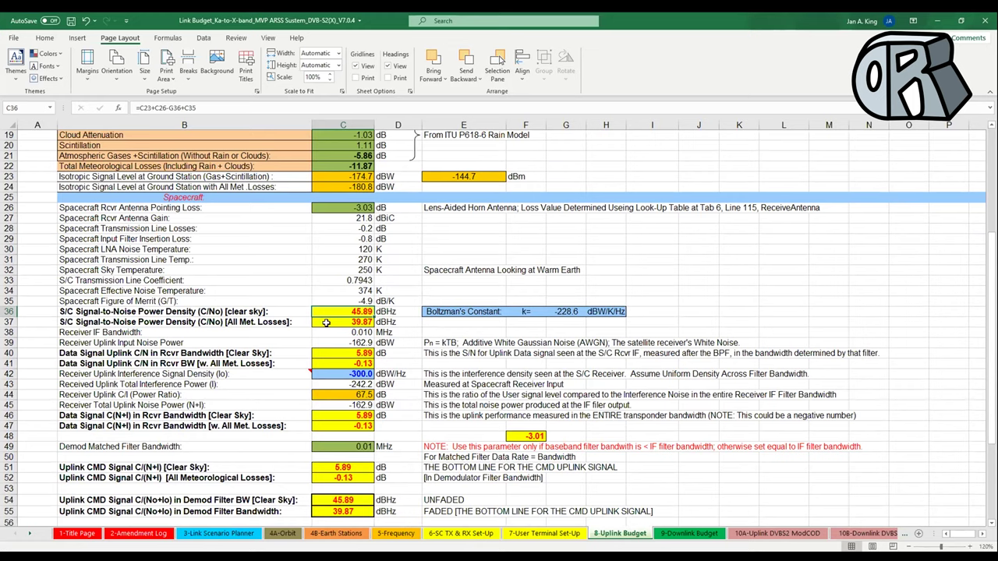
- Examine the Receiver Uplink Interference Signal Density input and the Received Uplink Total Interference Power formula
mouse_move(307, 370)
left_click(339, 375)
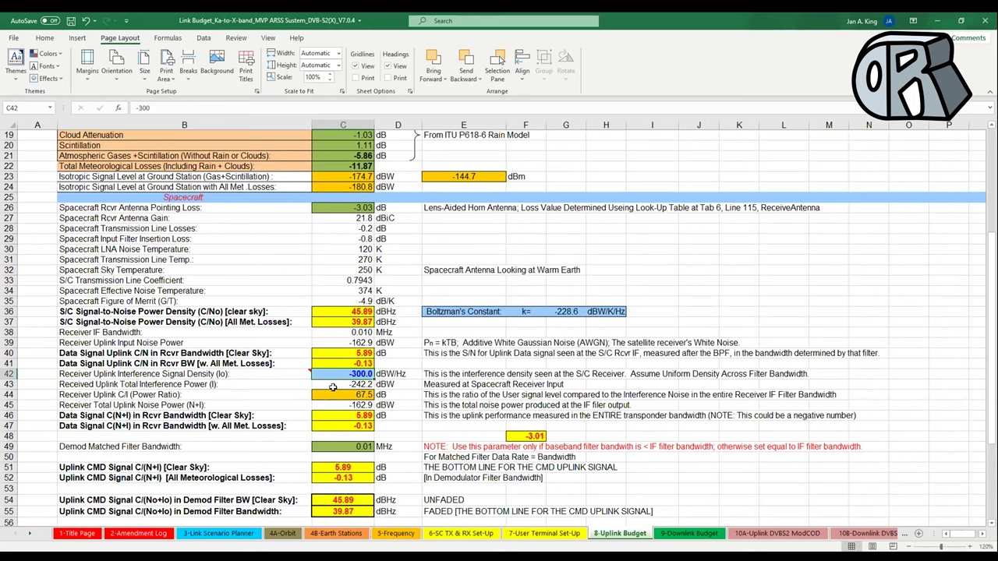
left_click(332, 386)
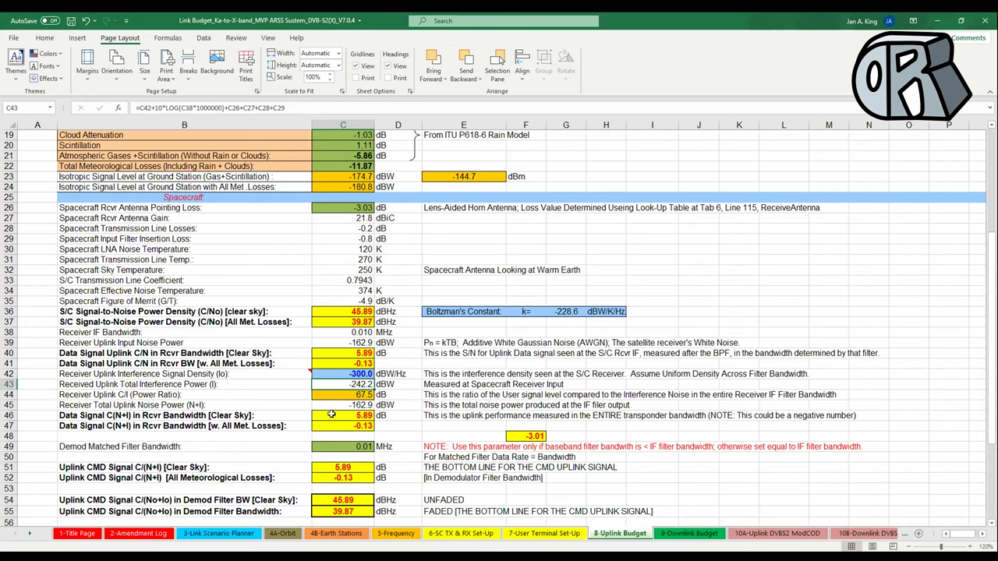
left_click(337, 374)
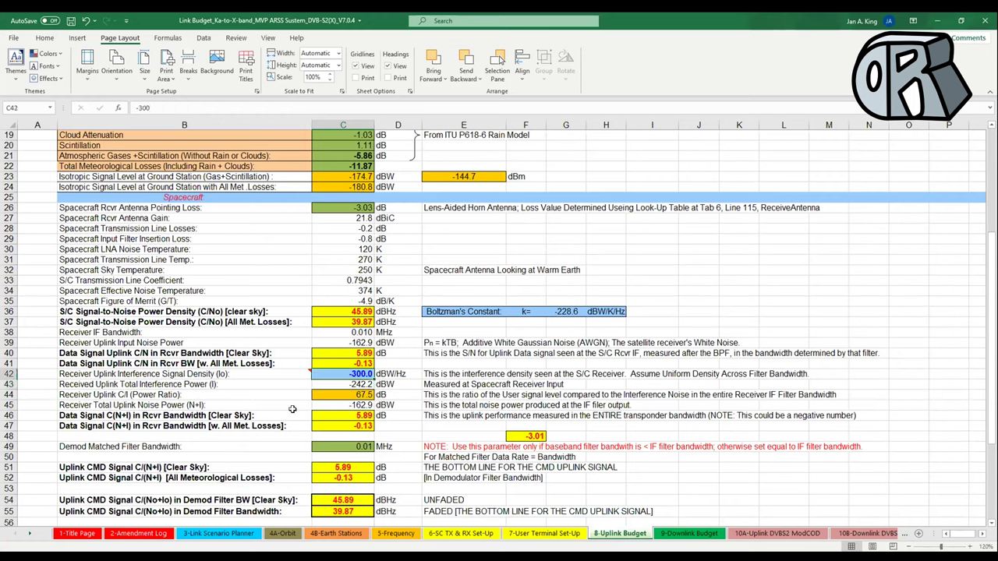
- Set the Receiver Uplink Interference Signal Density (Io) to -200 dBW/Hz
type("-2")
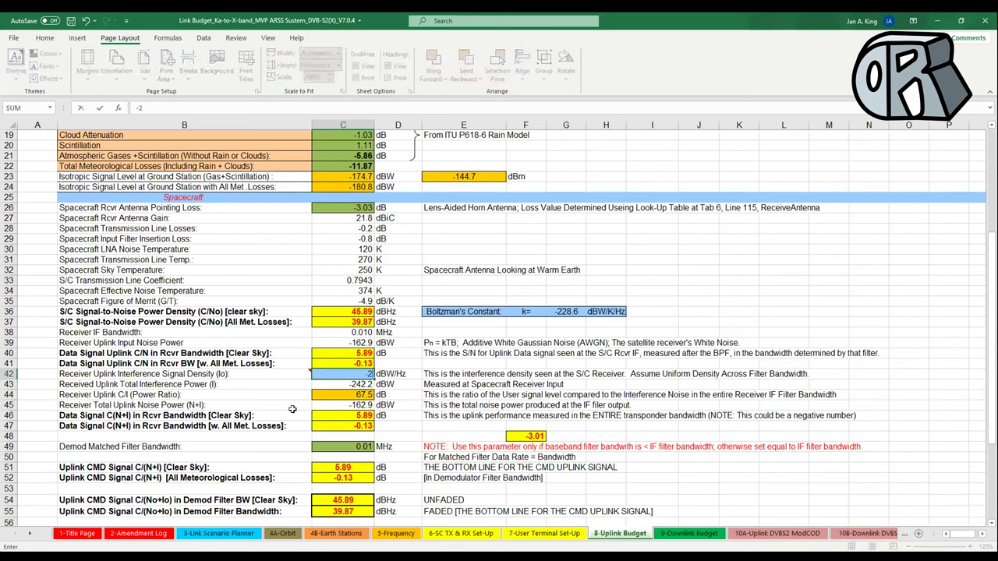
type("00")
key("Return")
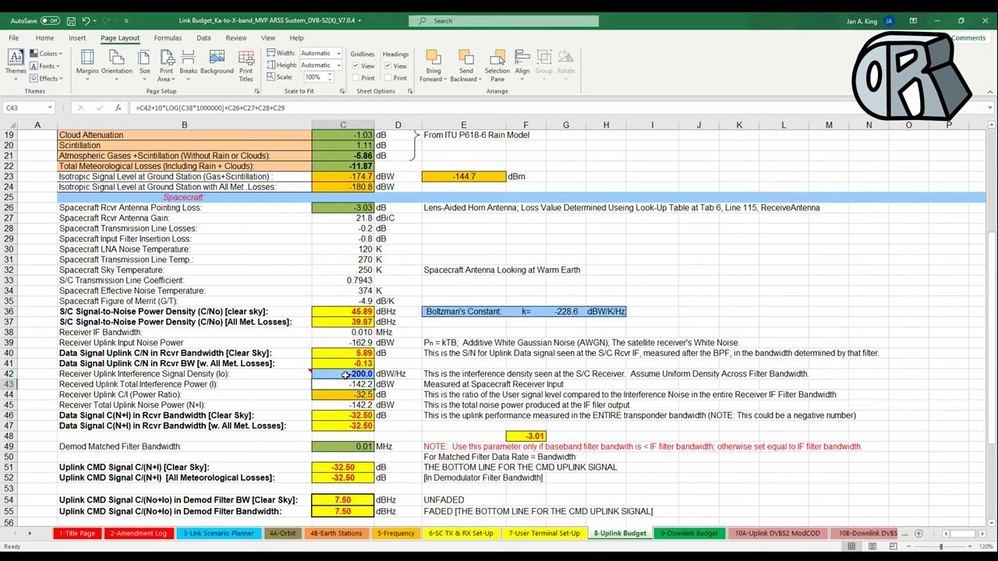
- Restore the Receiver Uplink Interference Signal Density (Io) to -300 dBW/Hz
left_click(345, 375)
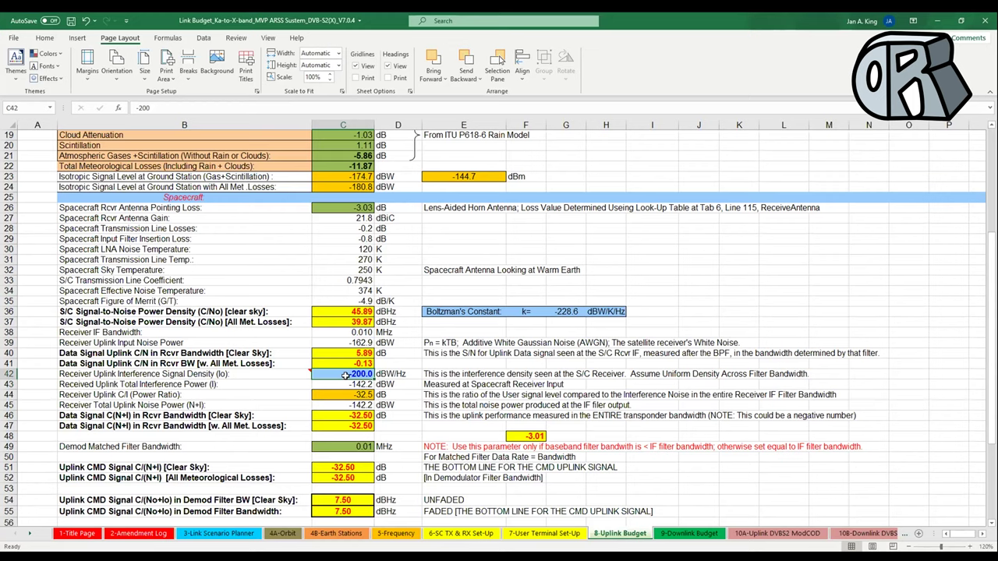
type("-300")
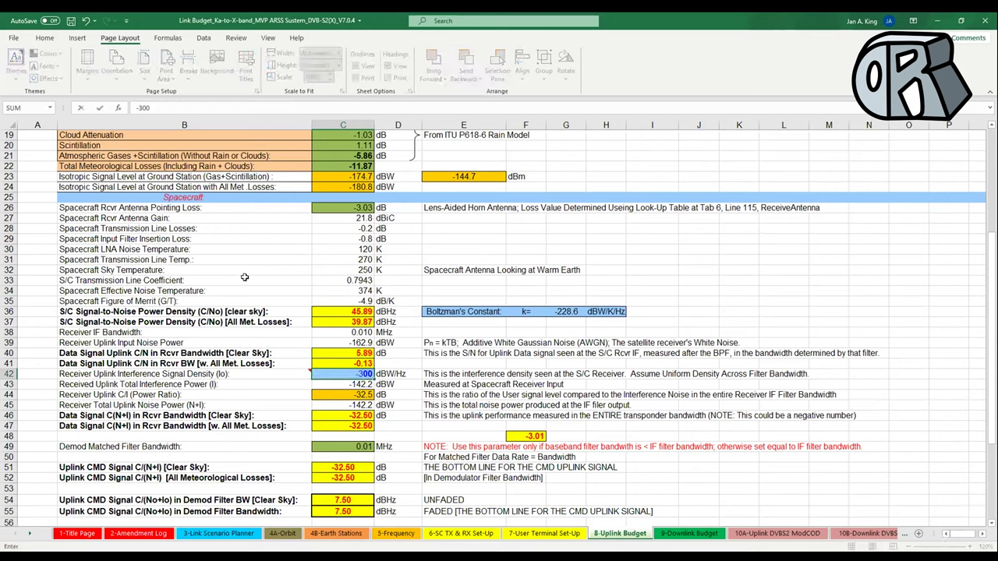
key("Return")
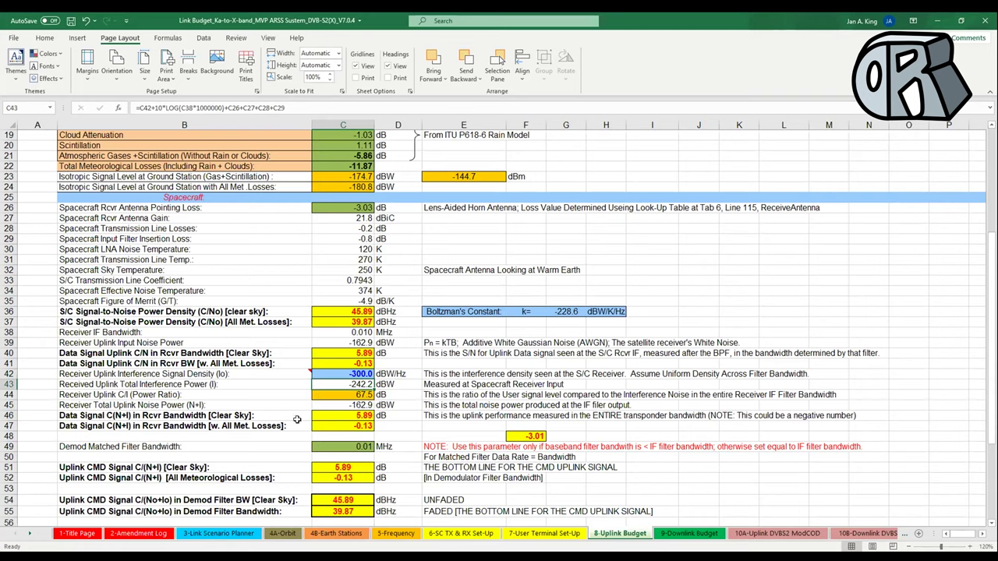
- Inspect the formulas for the clear-sky Data Signal C/(N+I), the Demod Matched Filter Bandwidth and both Uplink CMD Signal C/(N+I) values
scroll(304, 456, "down", 2)
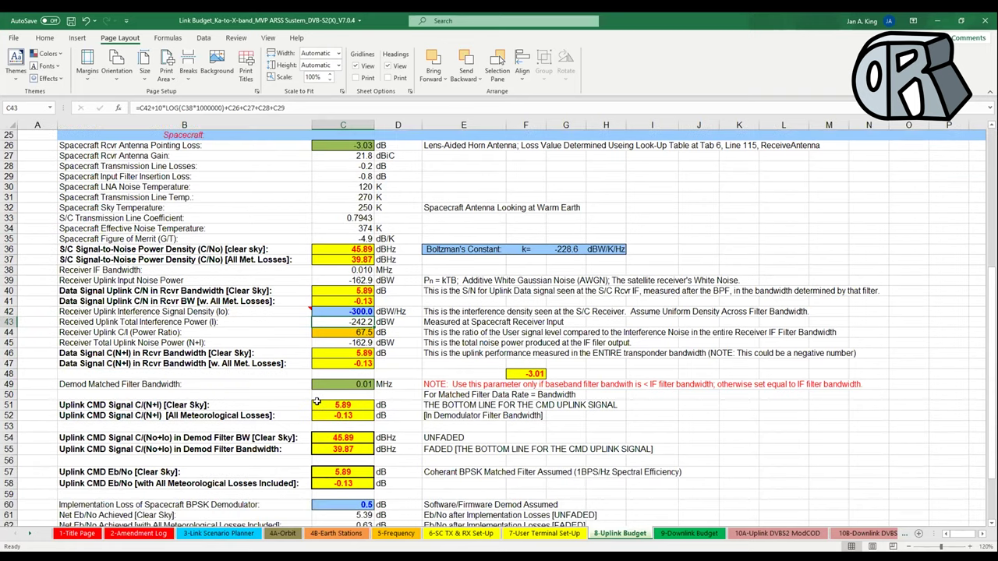
left_click(354, 352)
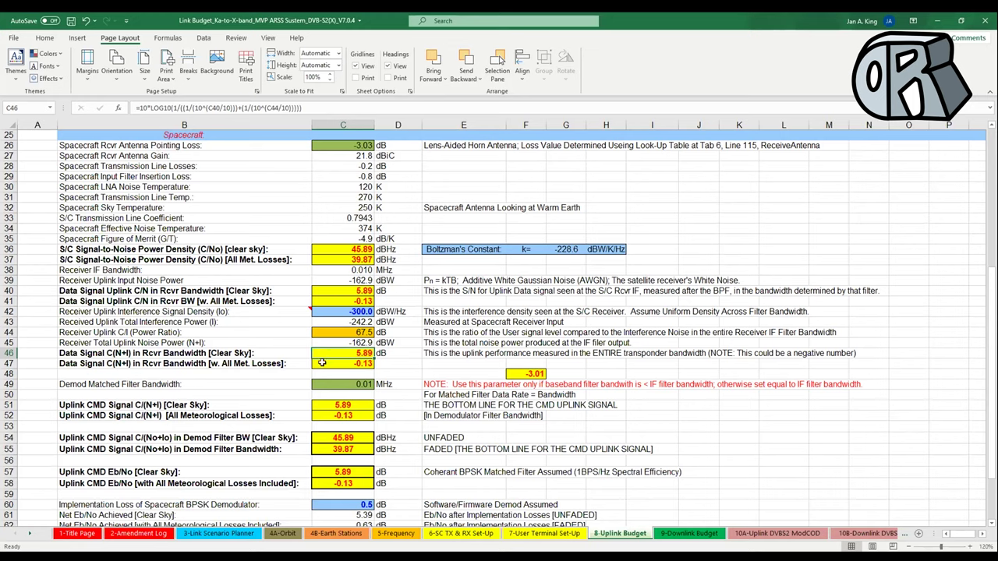
left_click(325, 384)
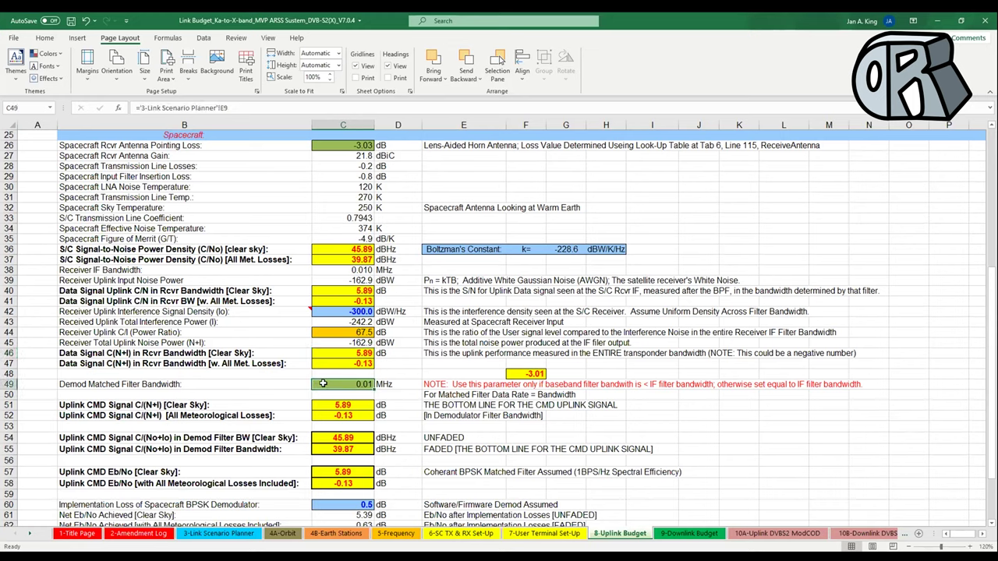
left_click(326, 407)
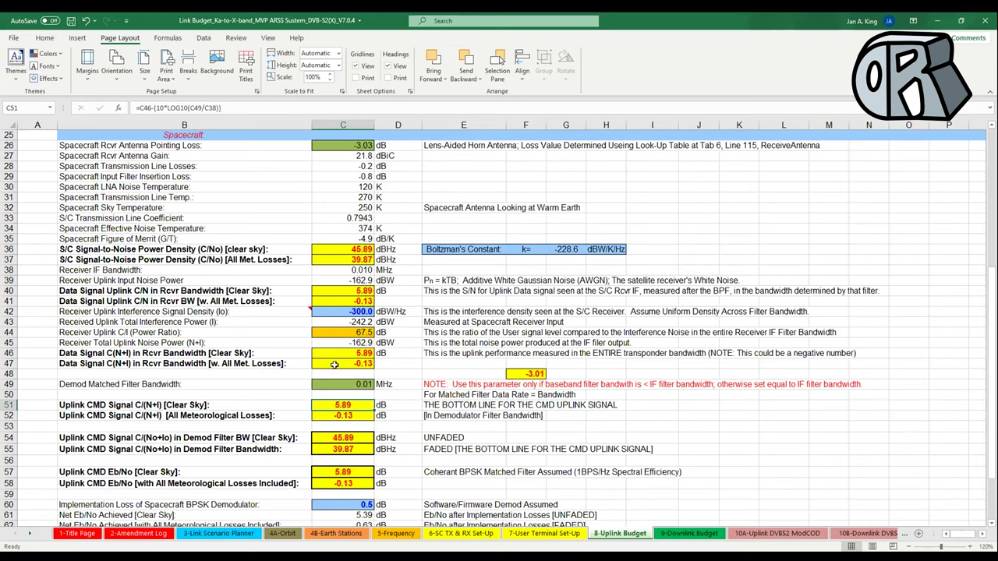
left_click(332, 416)
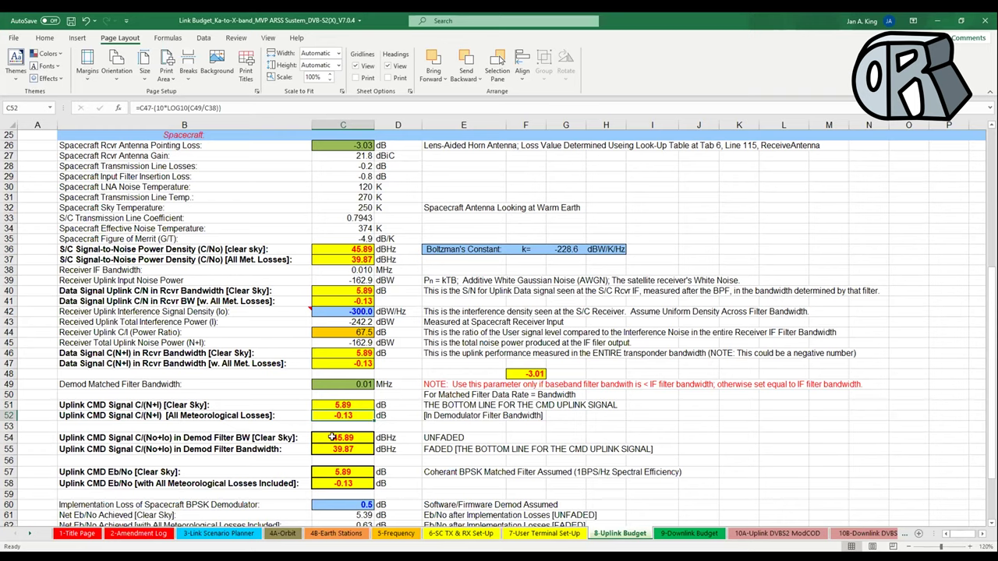
- Inspect the Uplink CMD Signal C/(No+Io) and Eb/No formulas, plus the Implementation Loss of the Spacecraft BPSK Demodulator
scroll(331, 437, "down", 2)
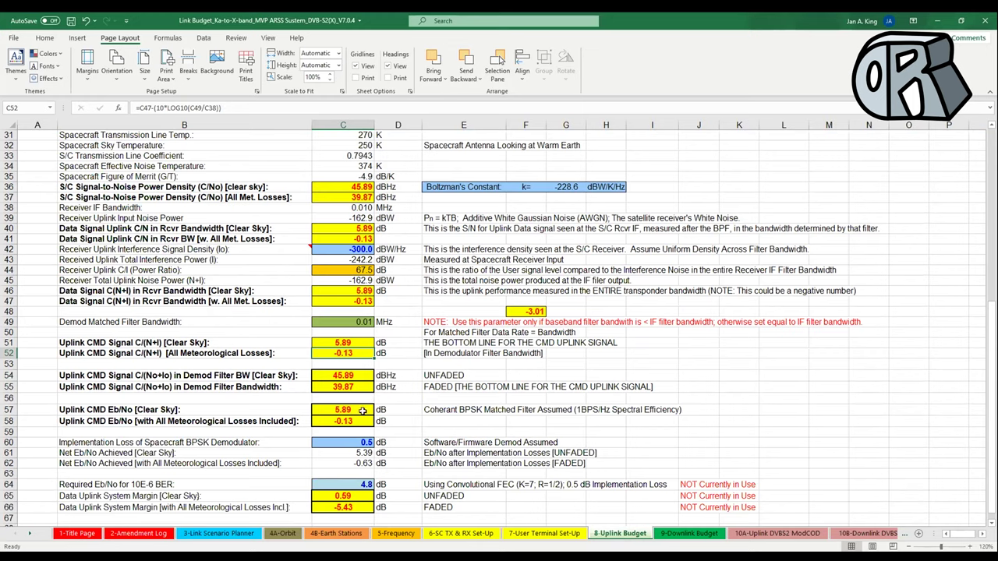
left_click(343, 377)
left_click(340, 387)
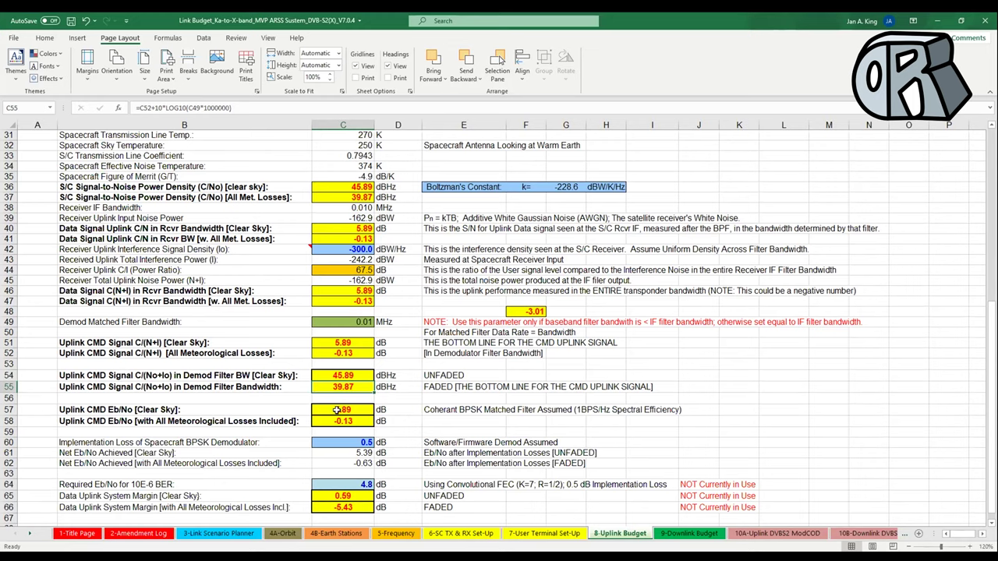
left_click(336, 410)
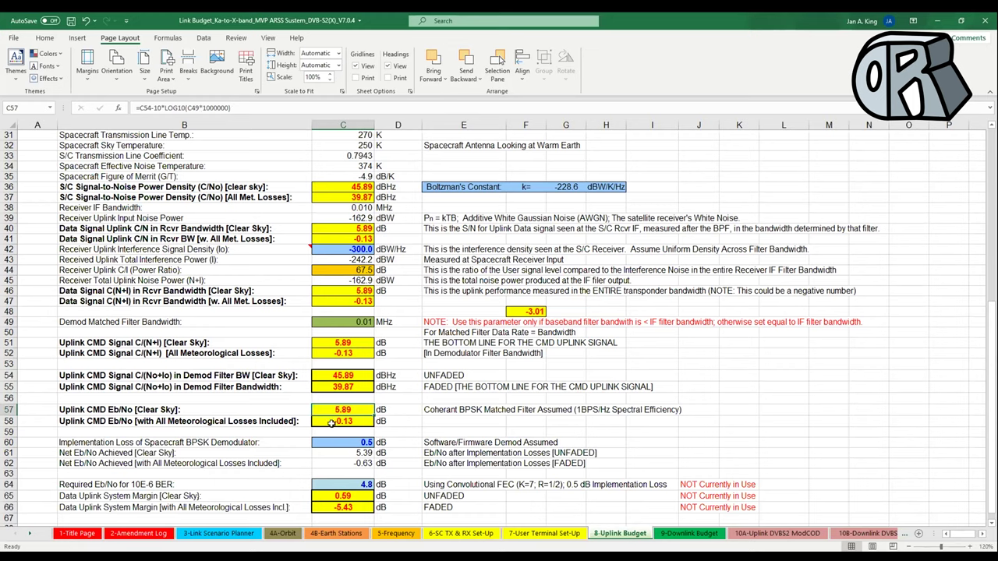
left_click(336, 421)
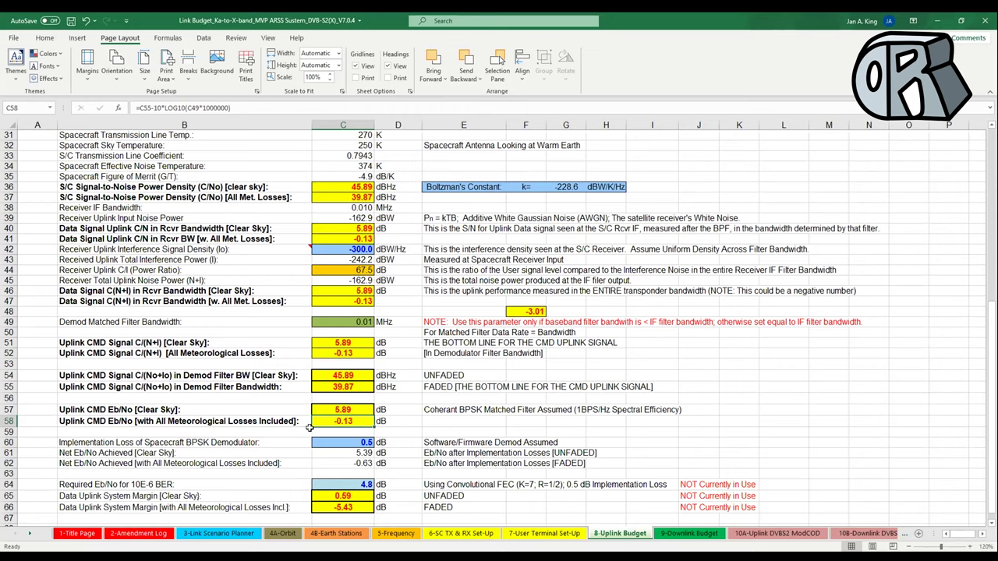
left_click(322, 443)
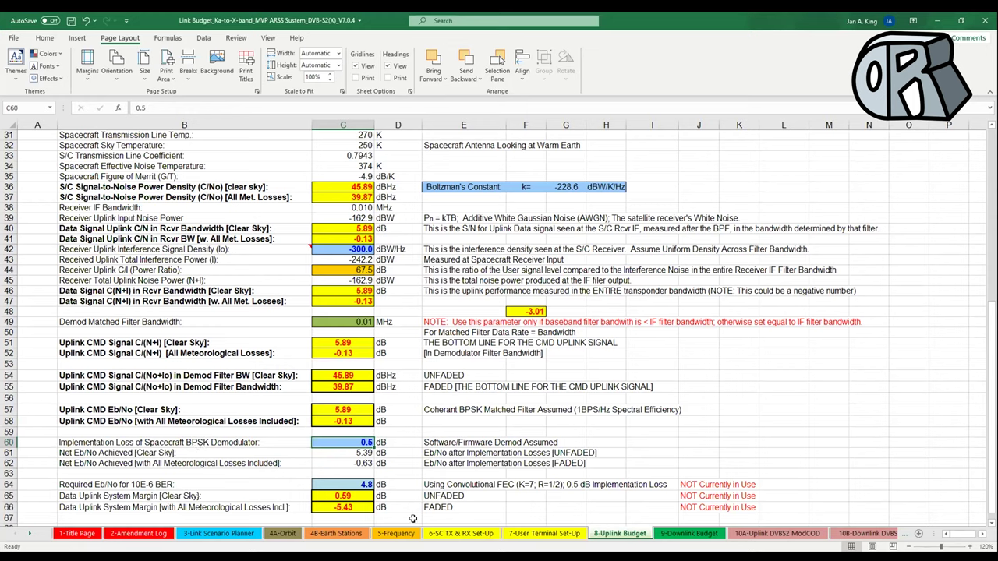
- Open the 9-Downlink Budget sheet and inspect the Spacecraft Total HPA Power and Transmitted IM Power values per user channel
left_click(699, 535)
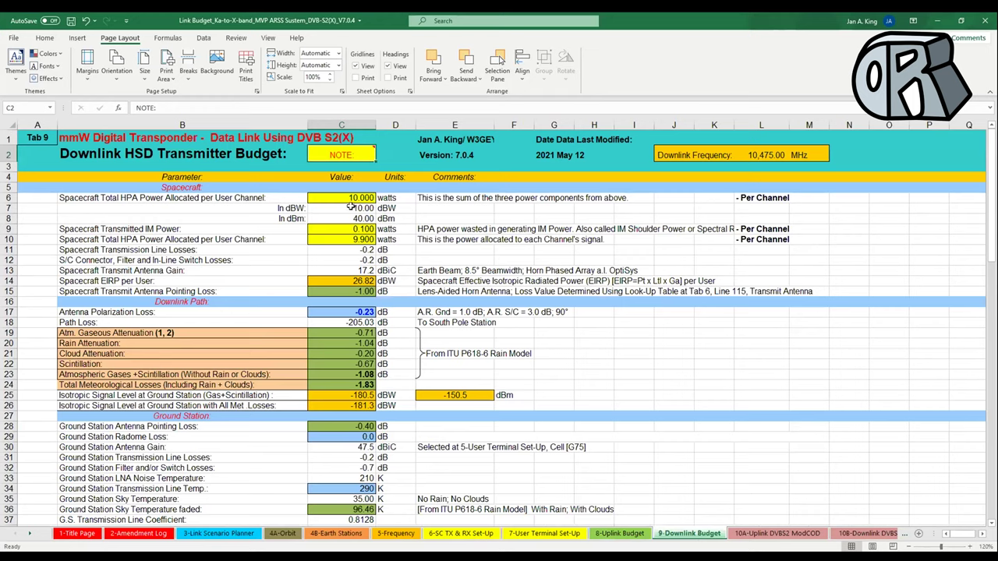
left_click(351, 229)
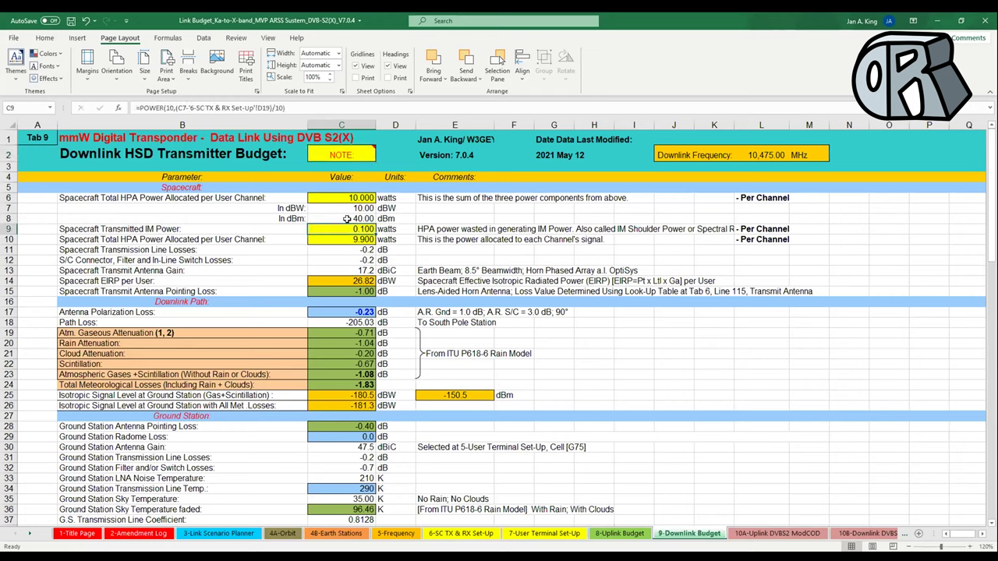
left_click(343, 200)
left_click(339, 229)
left_click(347, 241)
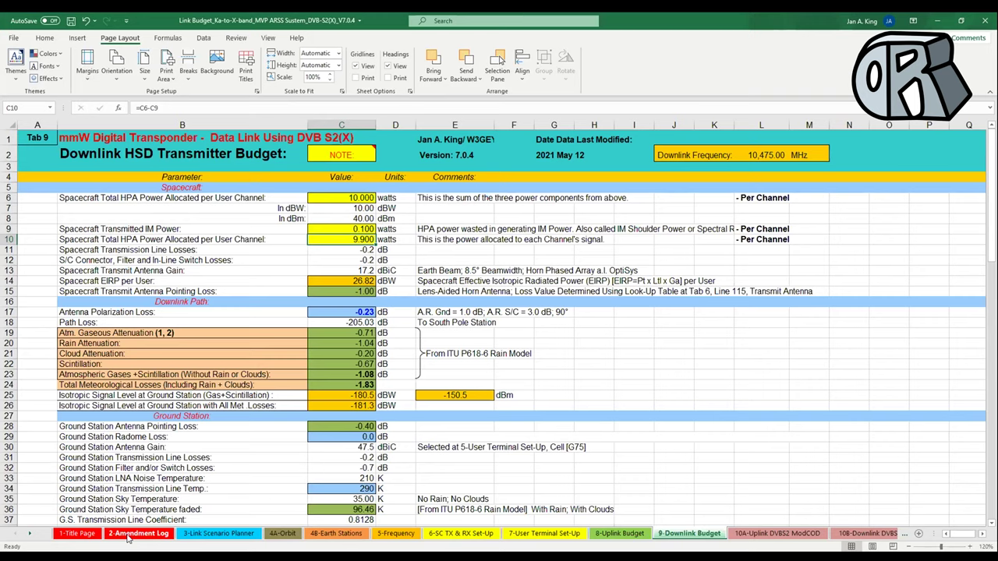
- On the 6-SC TX & RX Set-Up sheet, set the Transmitter Intermodulation Ratio (IMR) to 10 dBc
left_click(196, 534)
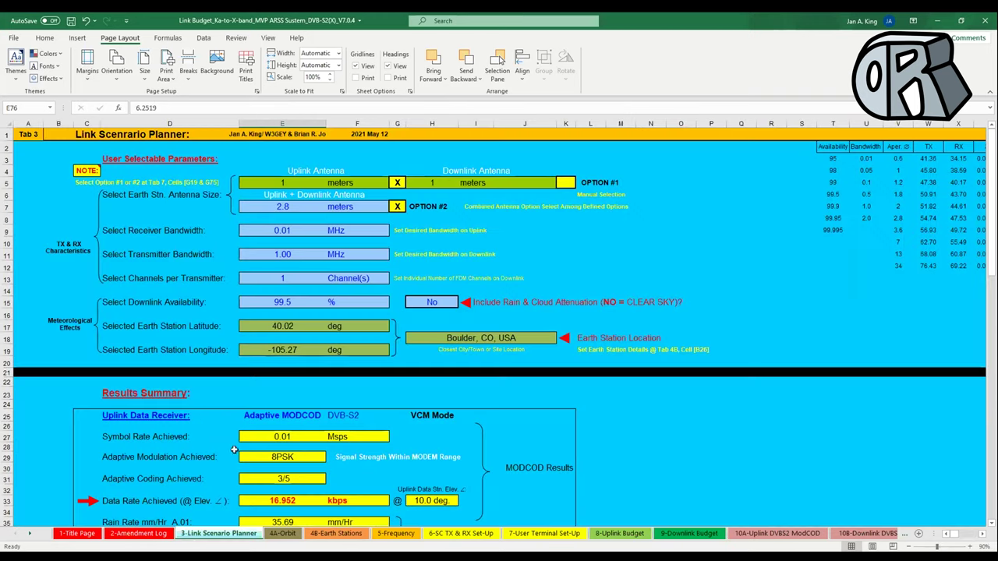
left_click(466, 535)
scroll(416, 497, "up", 7)
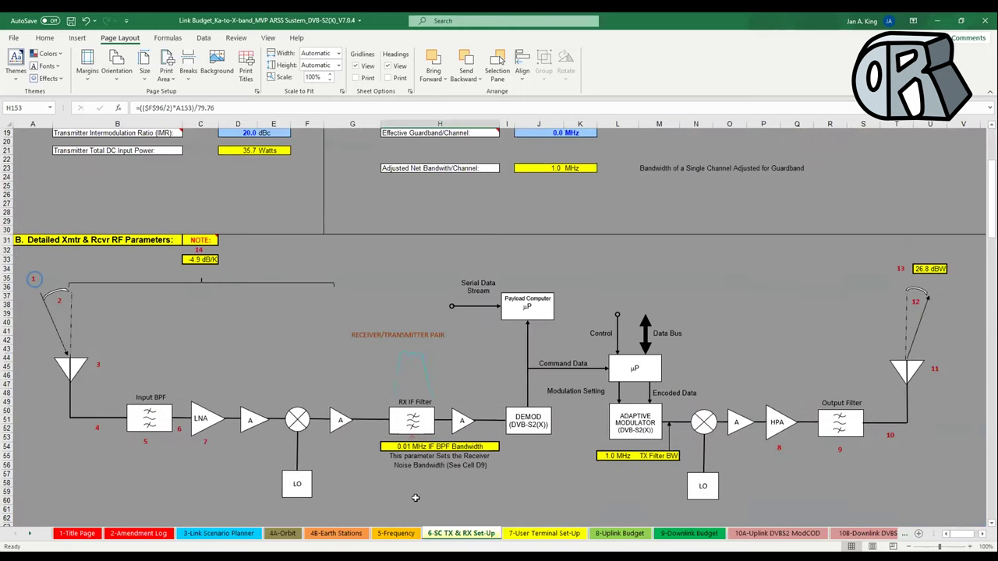
scroll(415, 498, "up", 6)
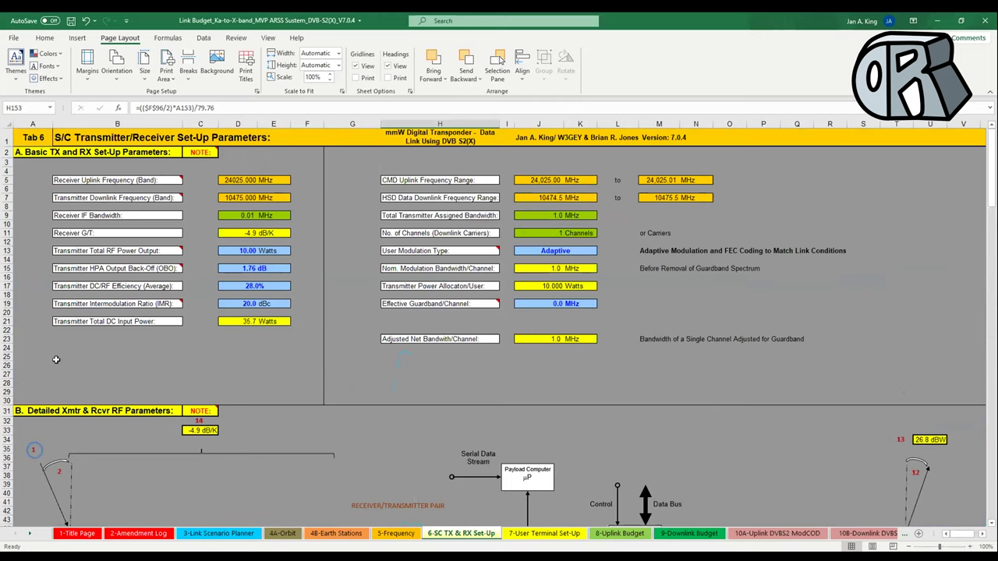
left_click(238, 304)
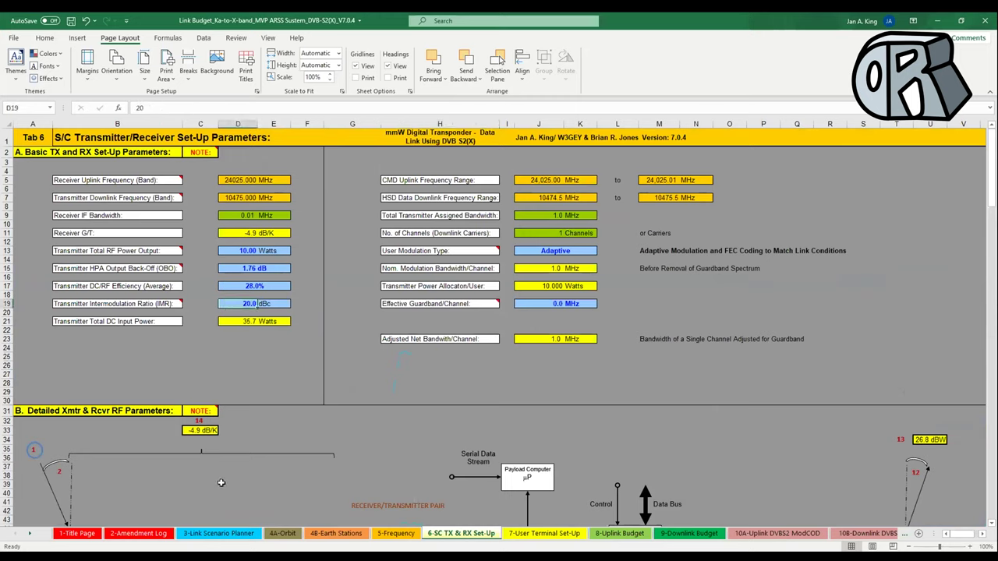
type("10")
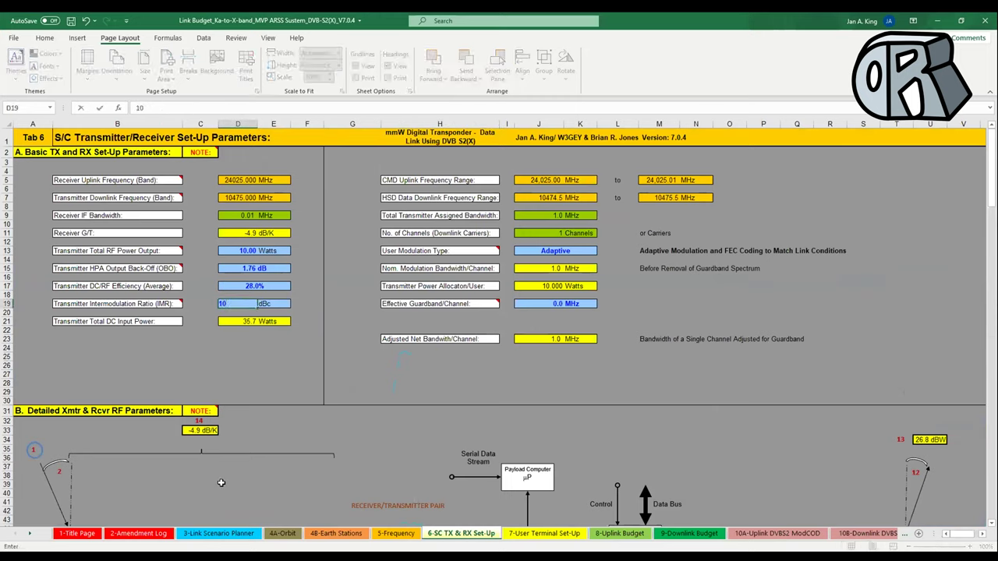
key("Return")
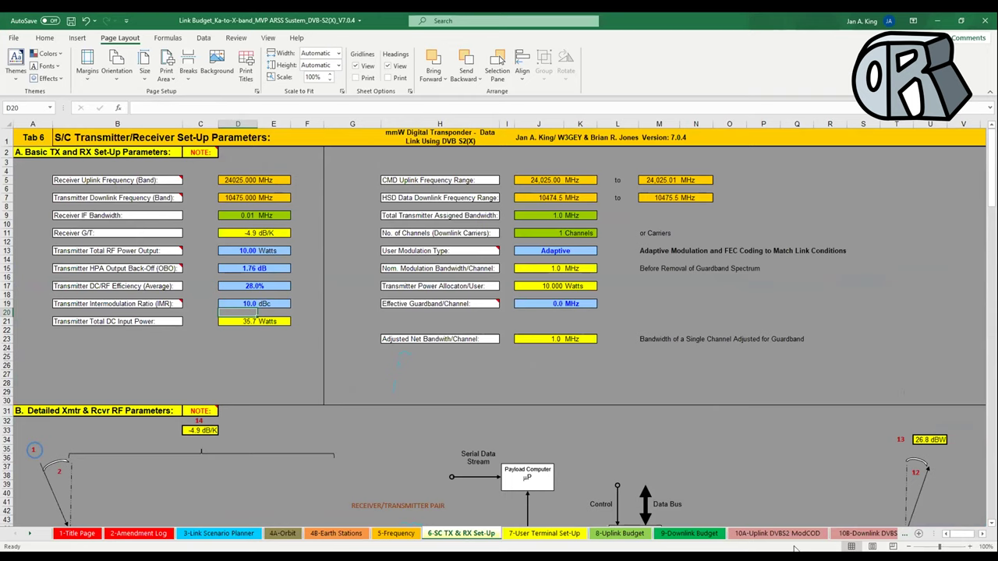
- Return to the 9-Downlink Budget sheet and check how the intermodulation change affects the Transmitted IM Power and channel HPA power
left_click(688, 533)
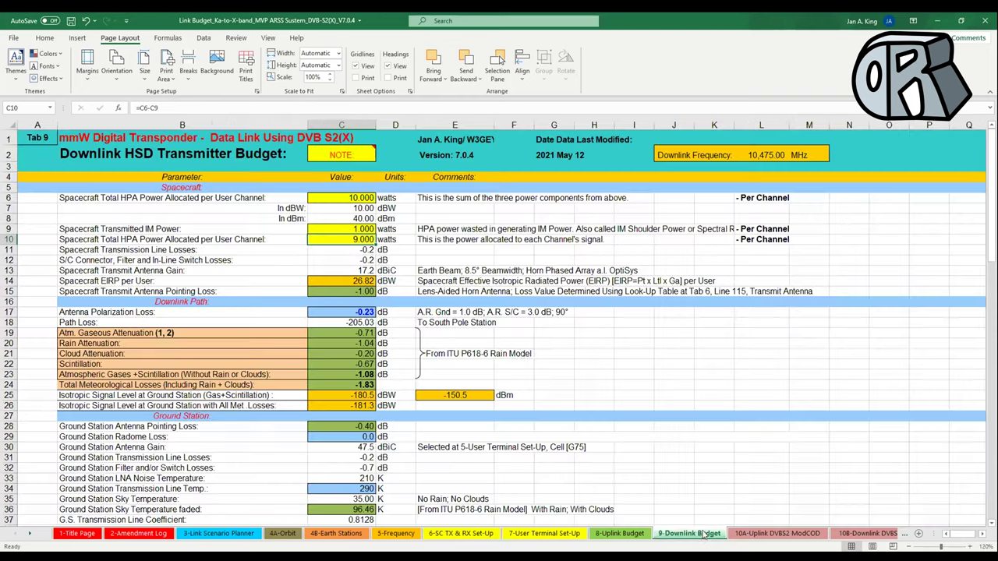
left_click(330, 197)
left_click(333, 229)
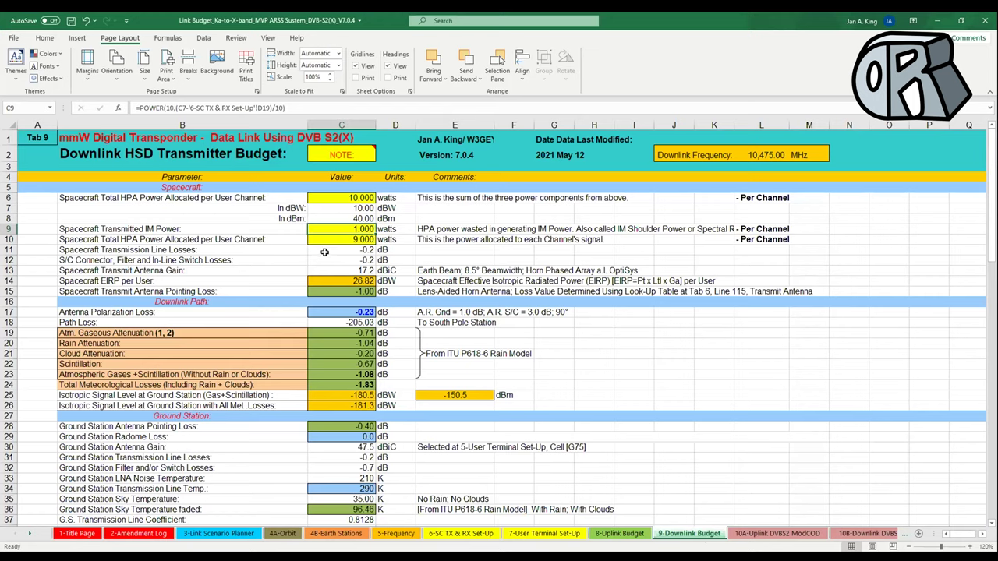
left_click(348, 238)
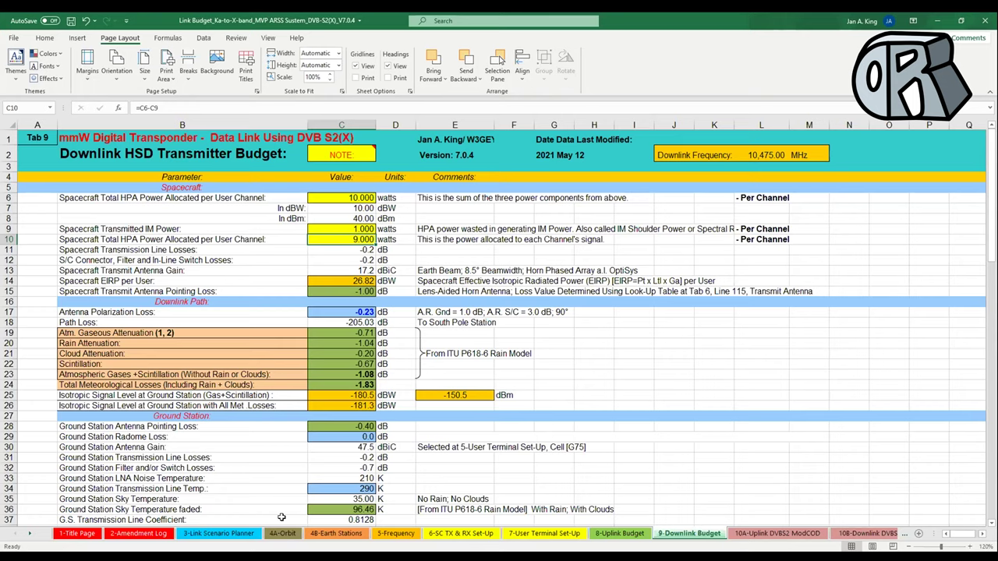
- Restore the Transmitter Intermodulation Ratio (IMR) to 20 dBc on the 6-SC TX & RX Set-Up sheet
left_click(468, 535)
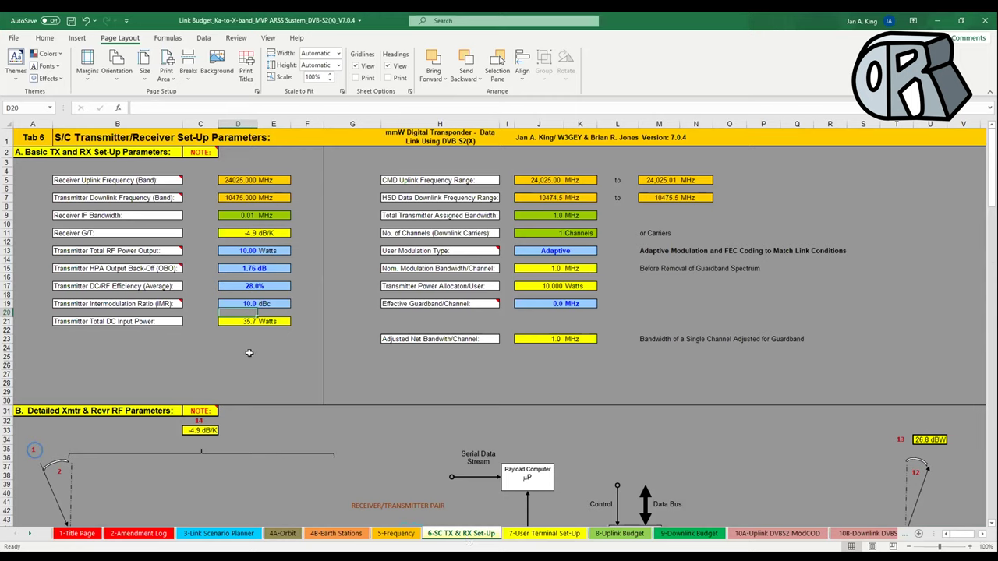
left_click(239, 306)
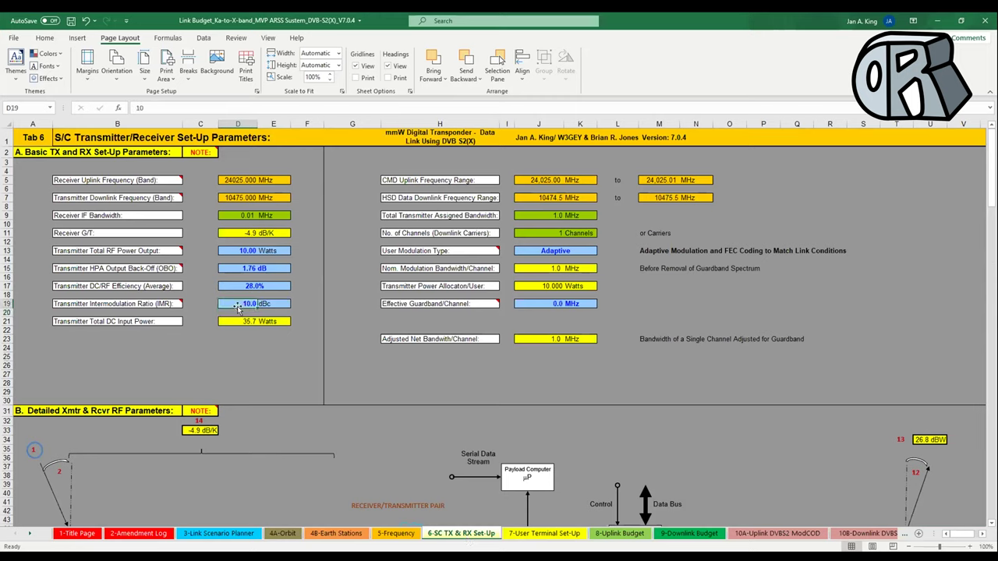
type("20")
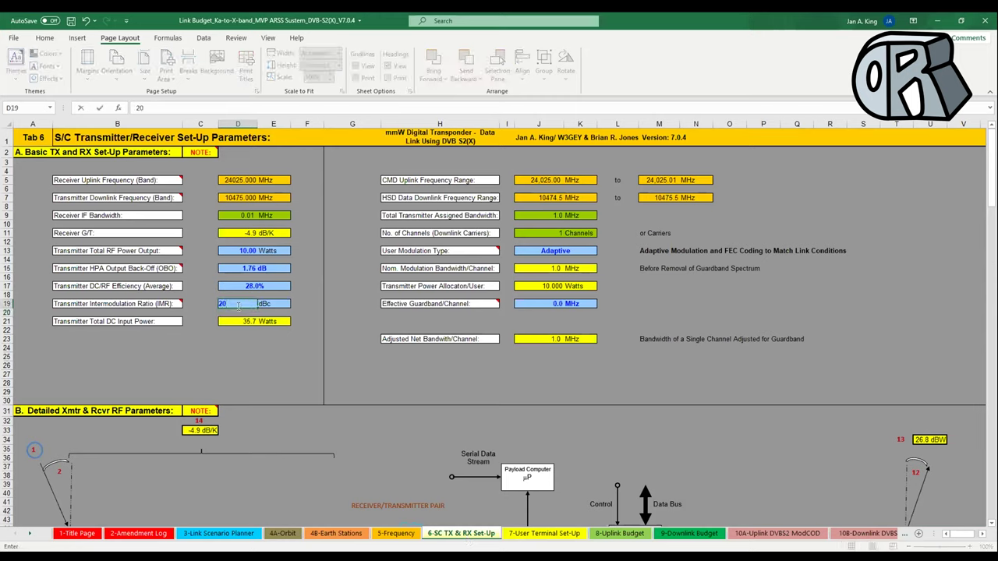
key("Return")
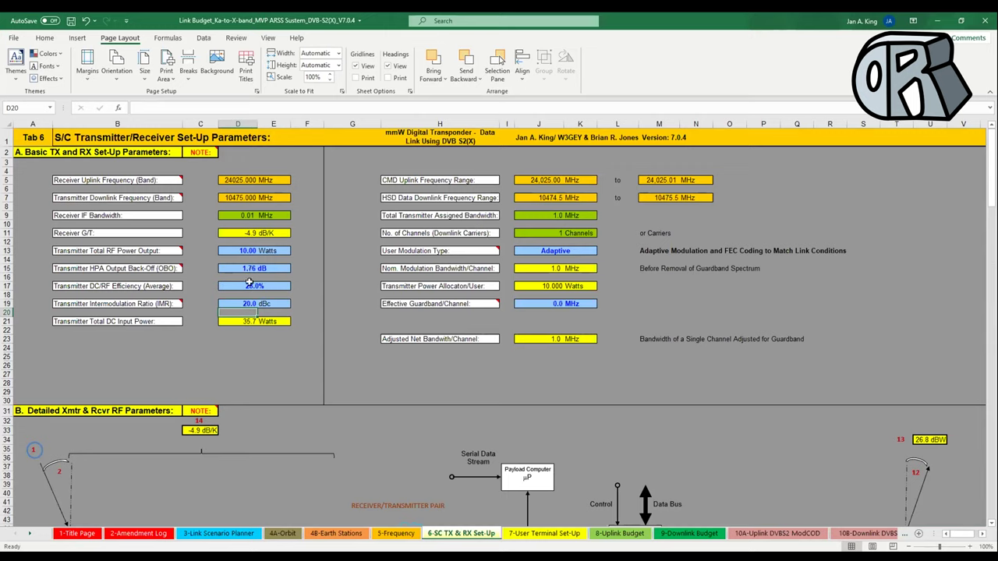
- Set the Transmitter HPA Output Back-Off (OBO) to 3 dB on the 6-SC TX & RX Set-Up sheet
left_click(250, 284)
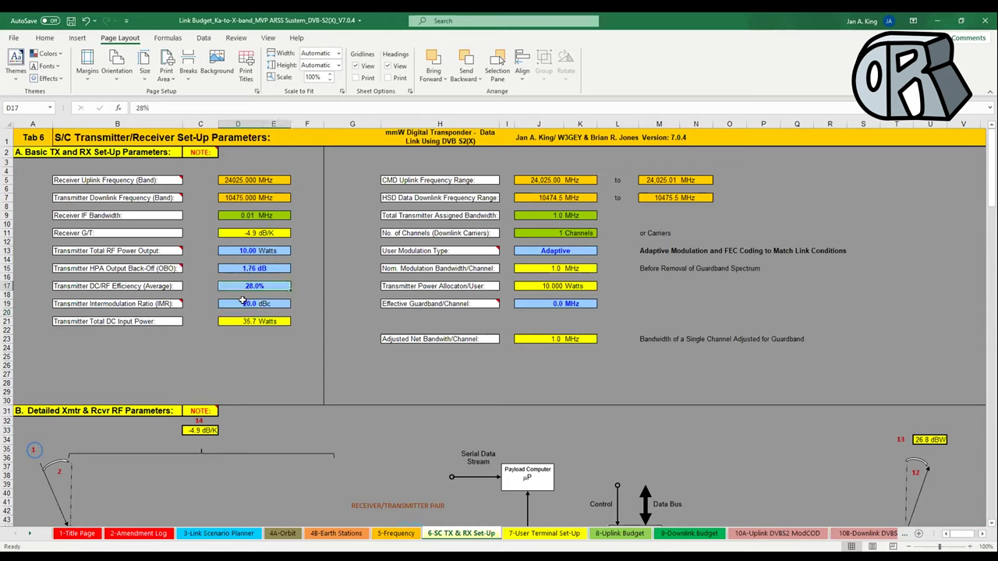
left_click(242, 303)
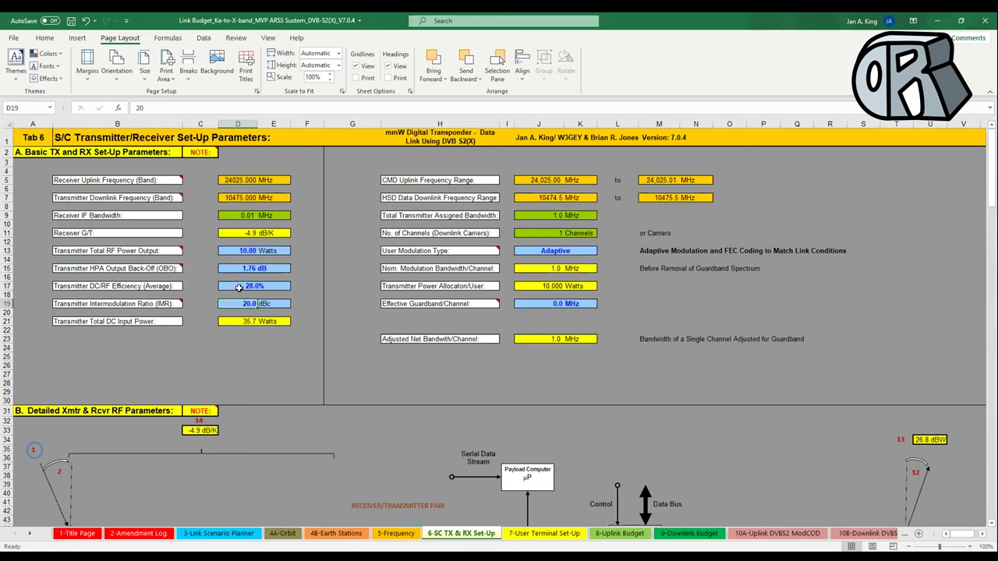
left_click(248, 274)
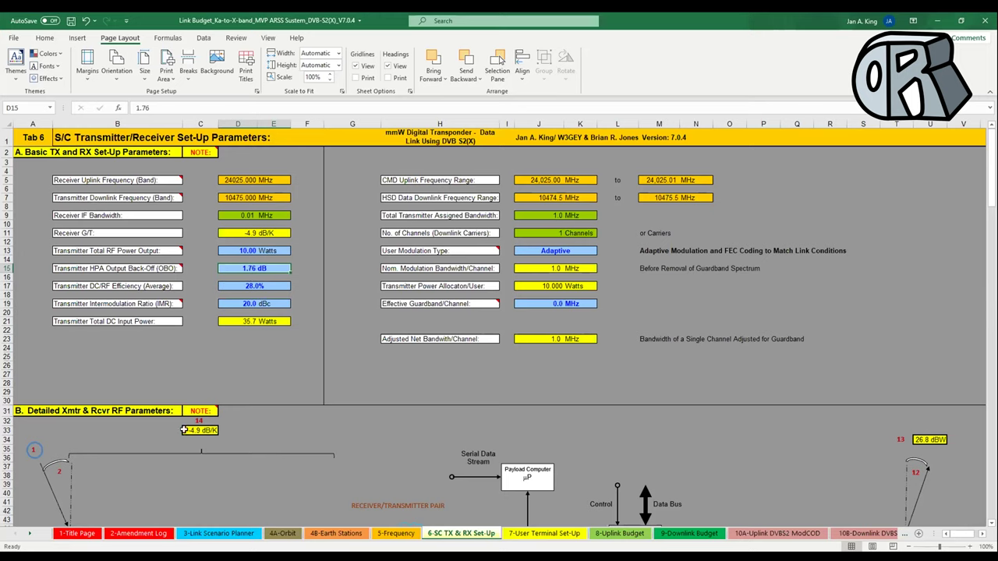
type("3")
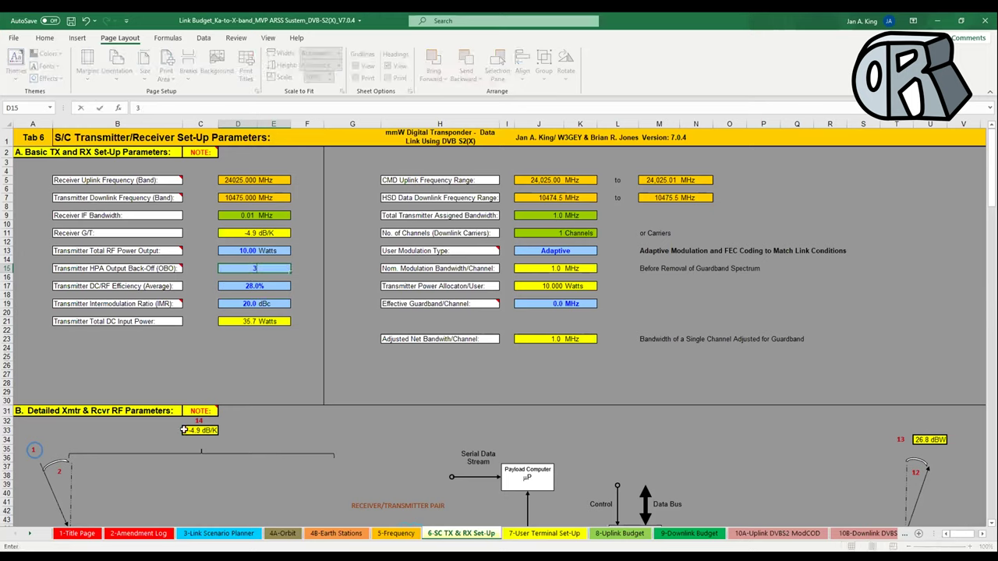
key("Return")
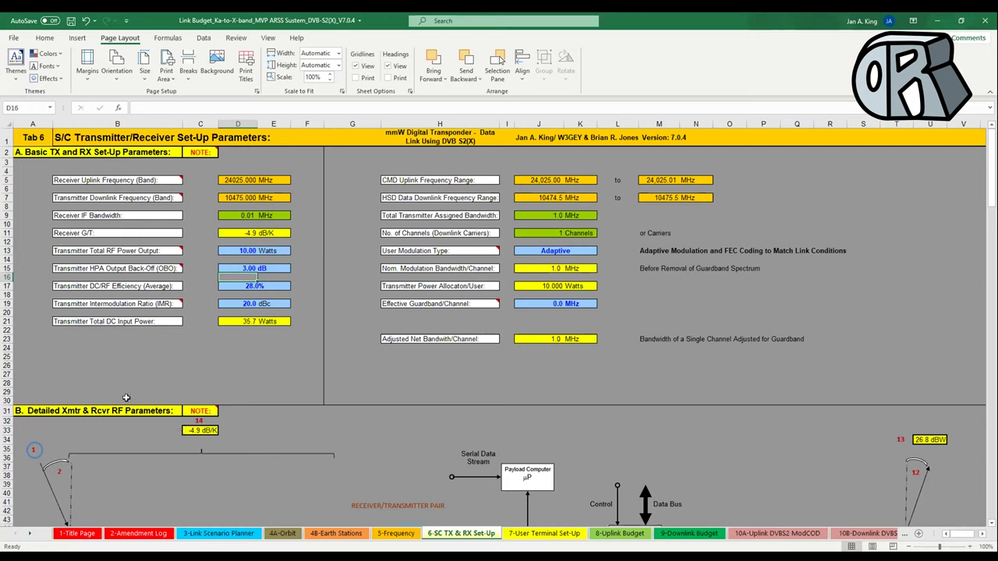
- Set the Transmitter Intermodulation Ratio (IMR) to 25 dBc and the average Transmitter DC/RF Efficiency to 20%
left_click(236, 306)
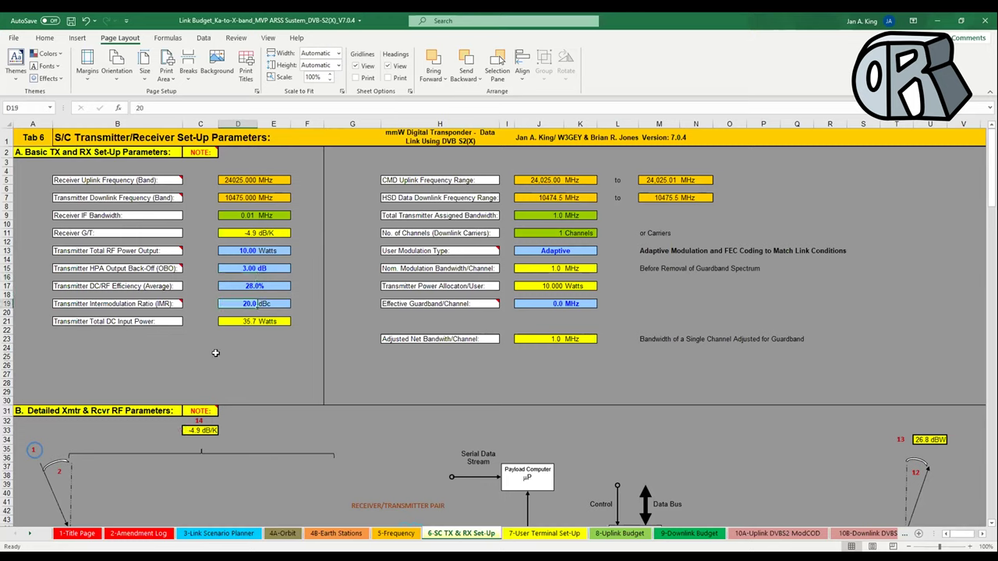
type("25")
key("Return")
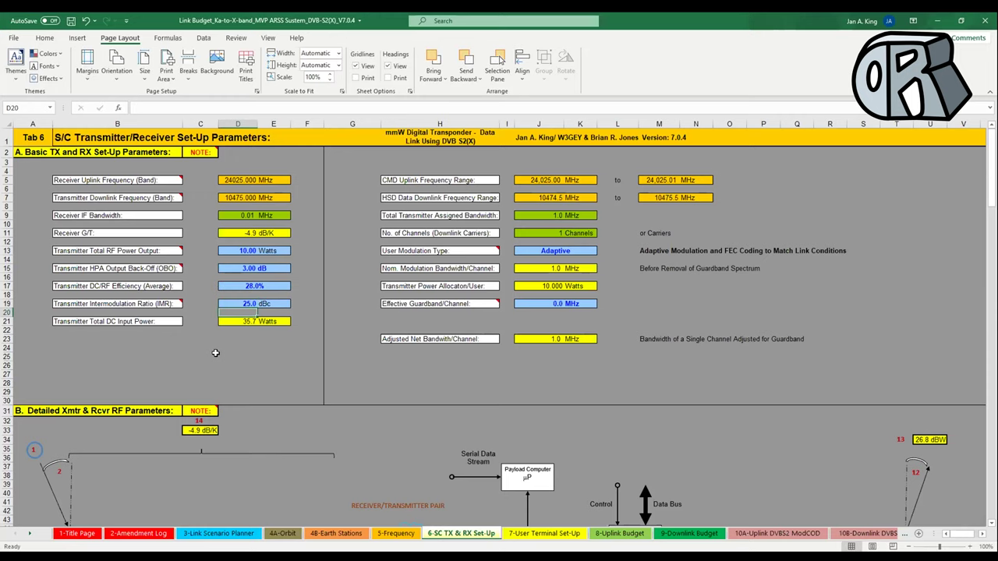
key("ctrl+z")
left_click(240, 288)
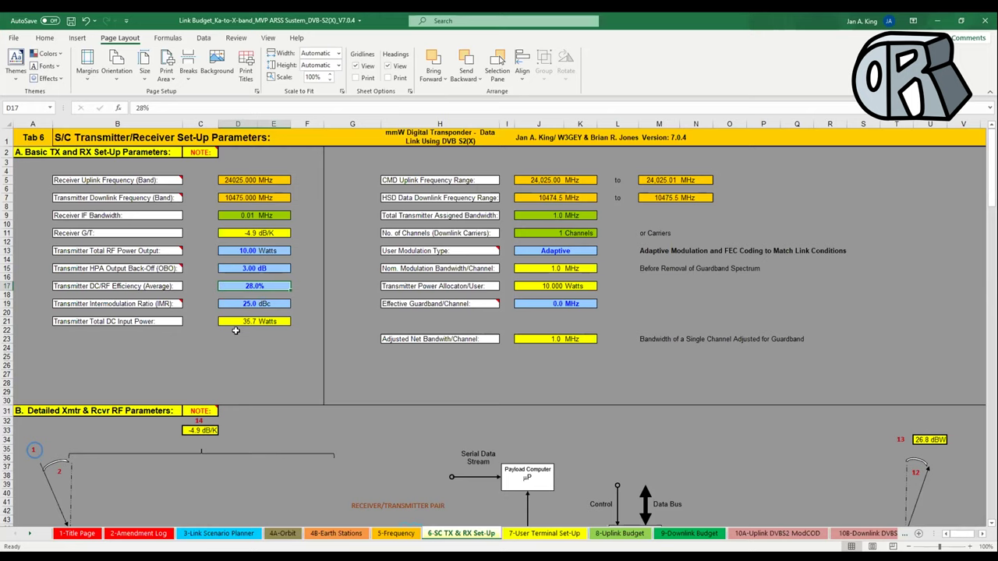
type("20")
key("Return")
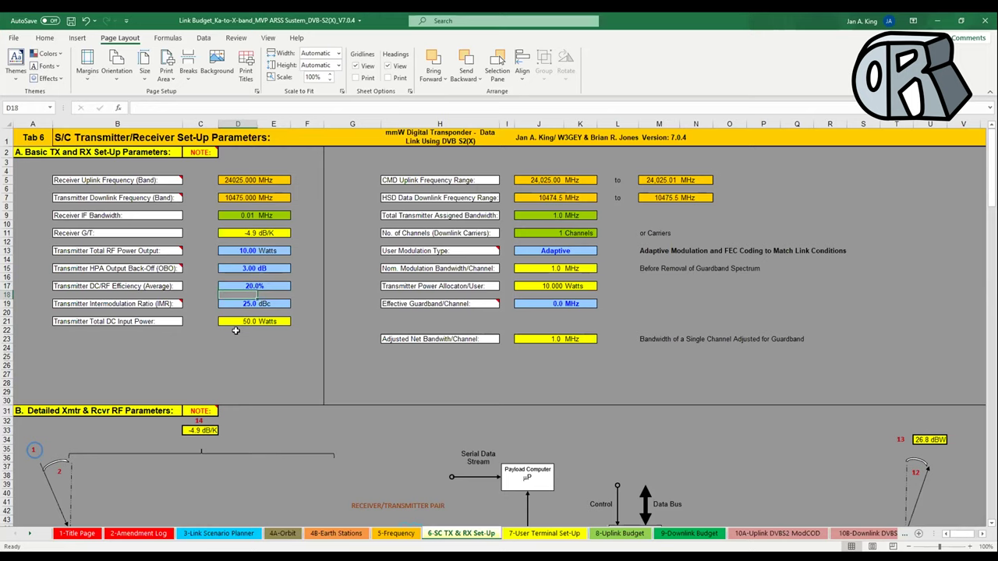
- Inspect the transmitter output back-off, the DC/RF efficiency and the formula behind the Total DC Input Power
left_click(243, 267)
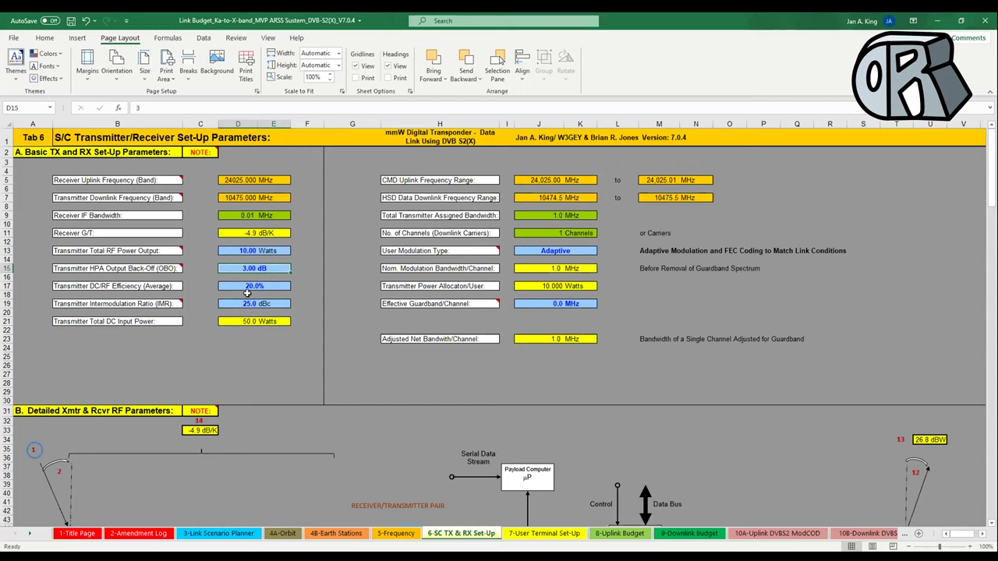
left_click(247, 286)
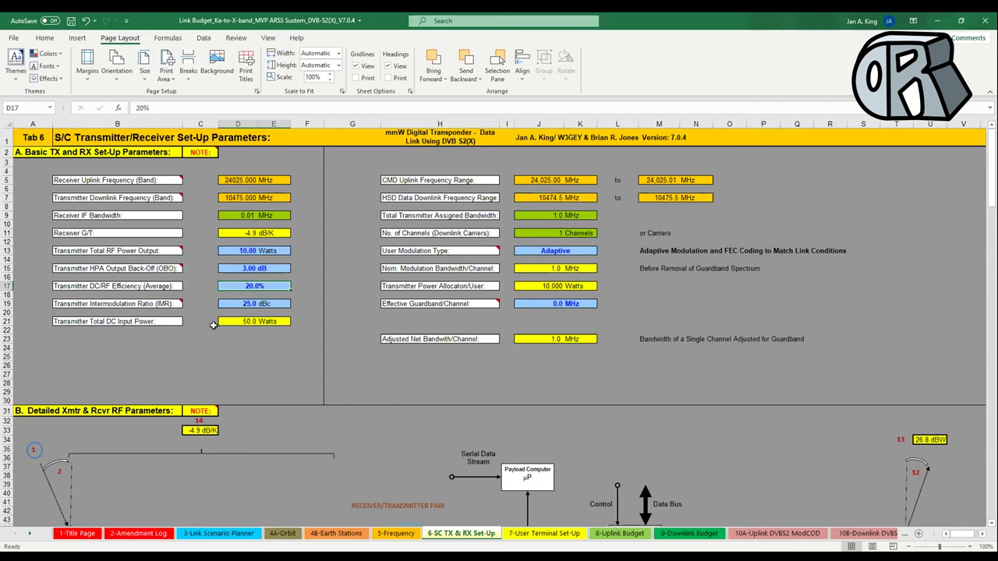
left_click(237, 320)
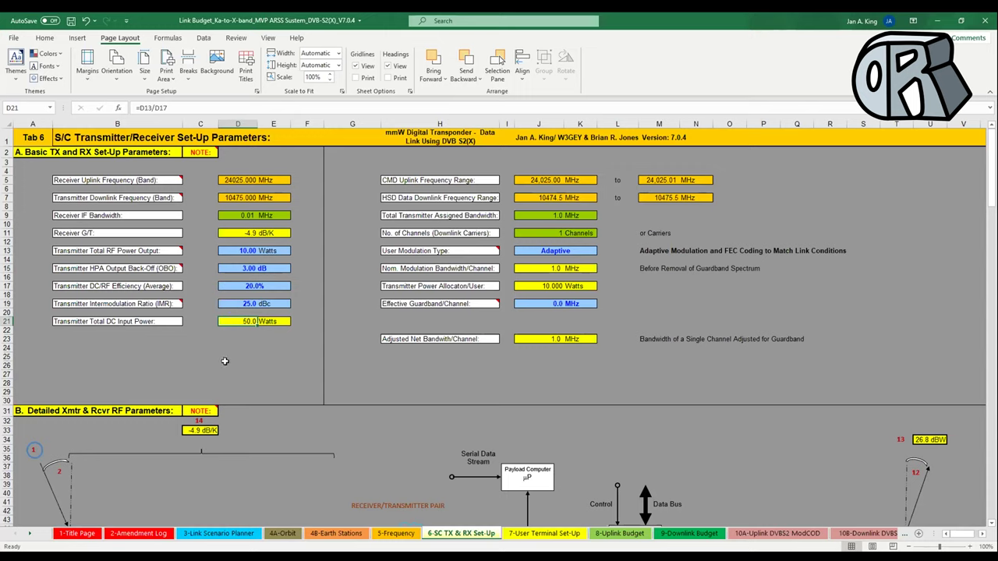
- Enter 10 watts as the Transmitter Total RF Power Output and set the HPA Output Back-Off (OBO) to 1.7 dB
left_click(239, 251)
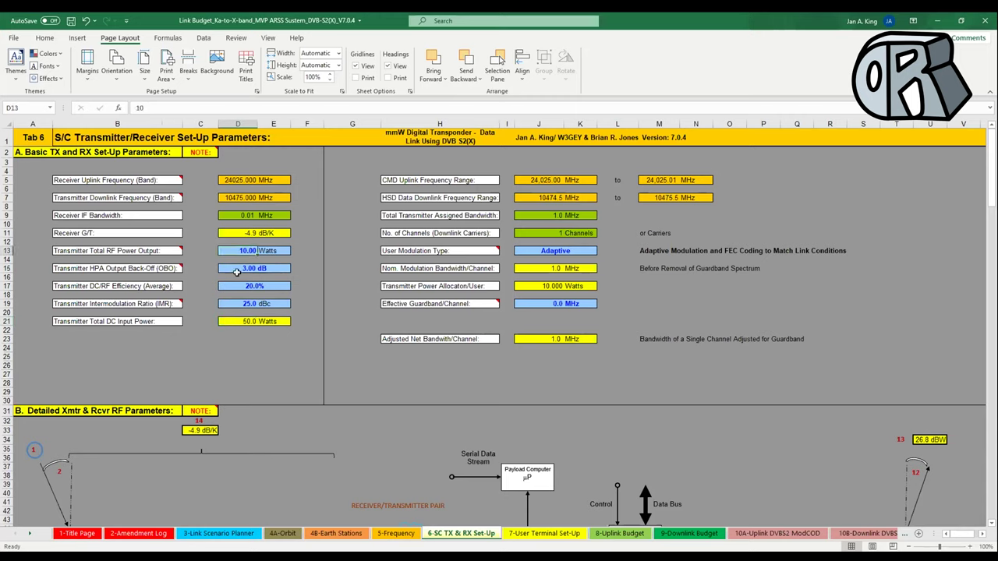
type("1")
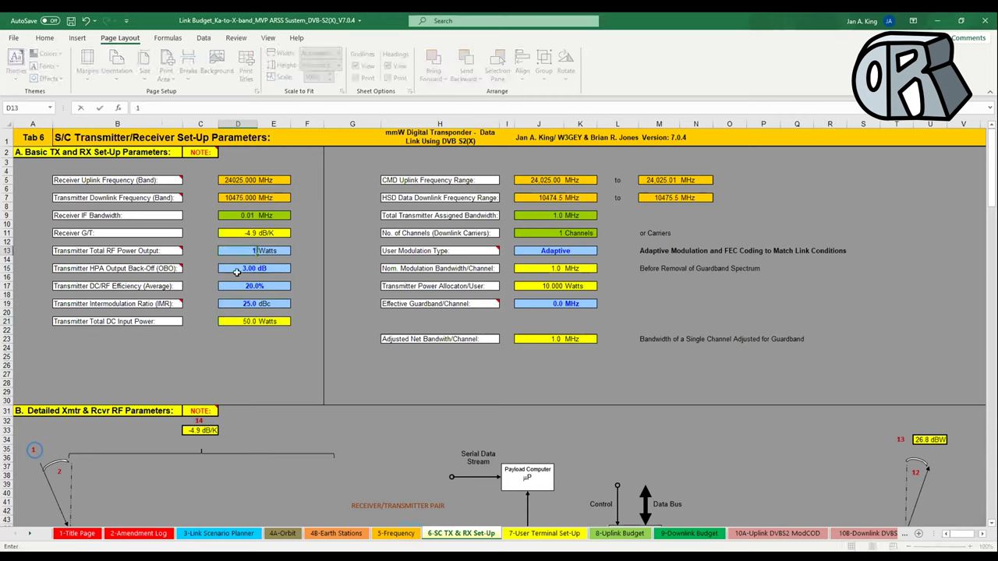
type("0")
left_click(234, 268)
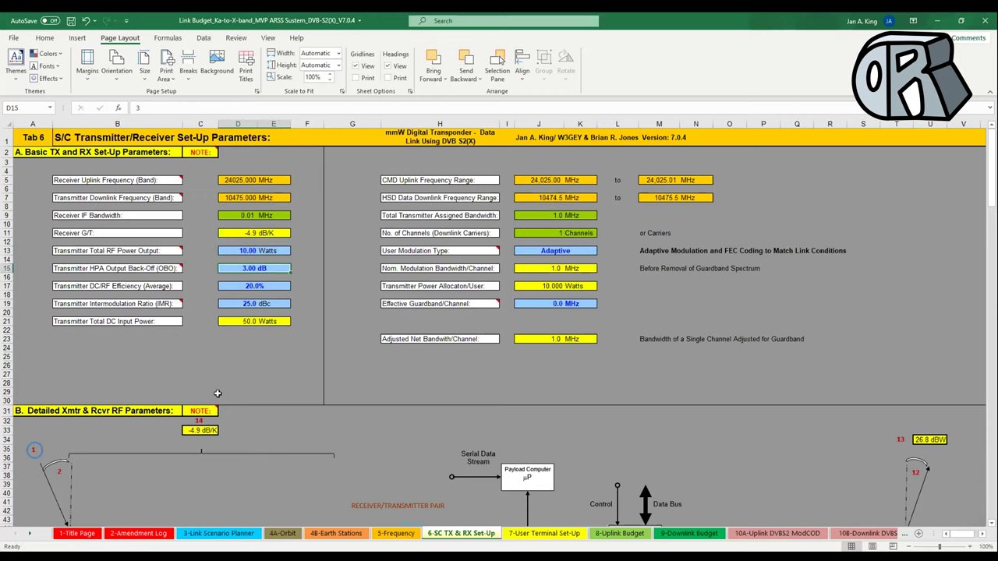
type("1.7")
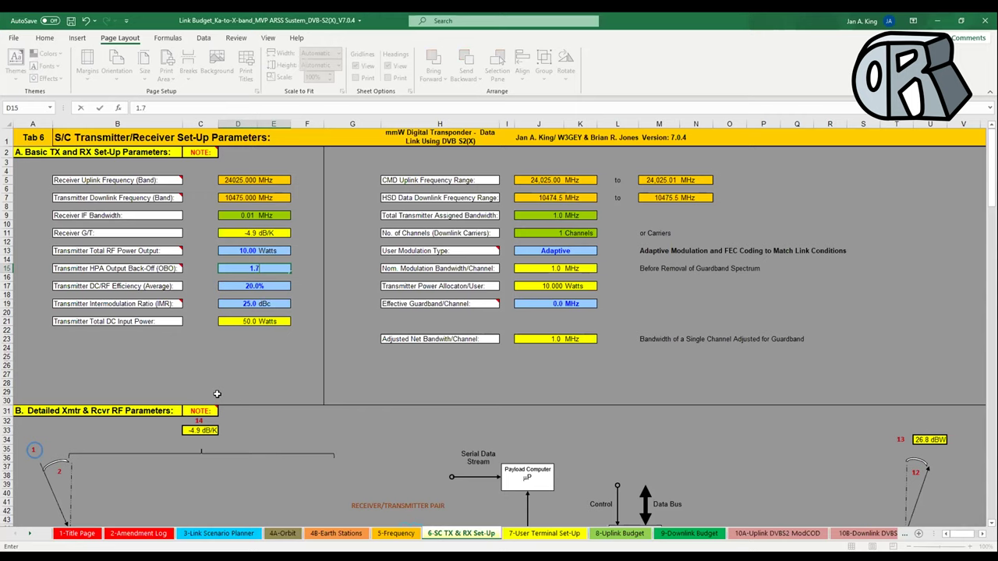
key("Return")
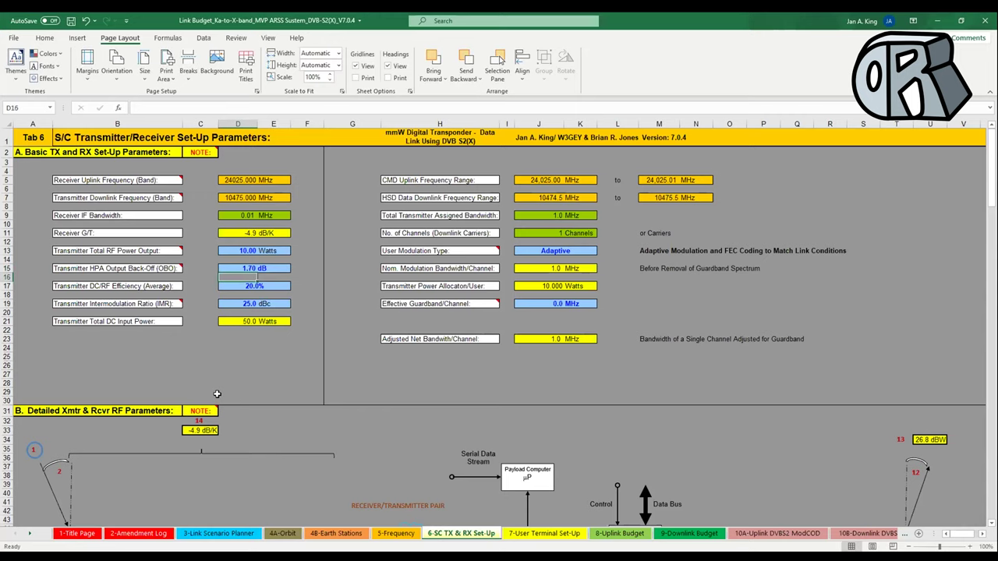
- Restore the average Transmitter DC/RF Efficiency to 28% and the Transmitter Intermodulation Ratio (IMR) to 20 dBc
left_click(222, 289)
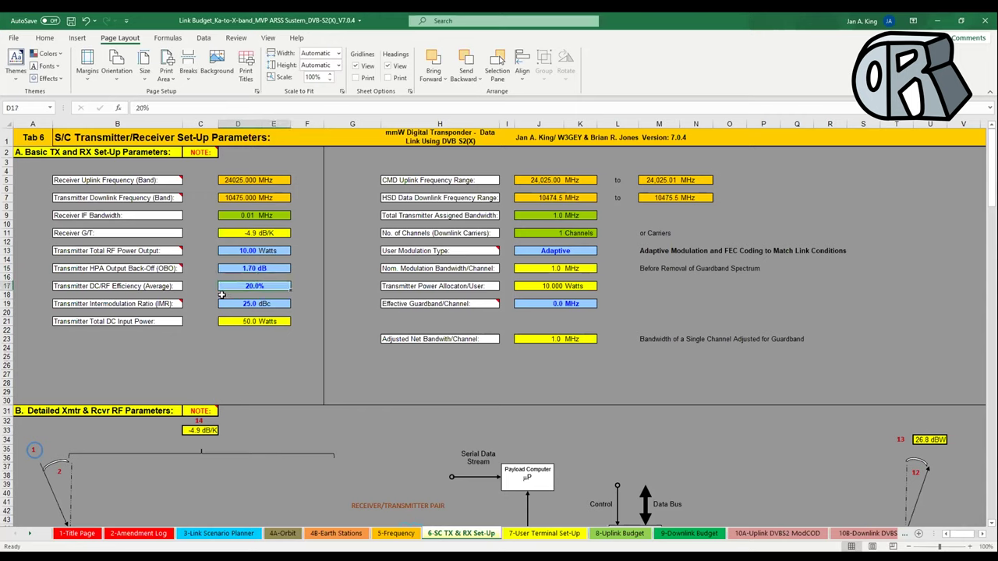
type("28")
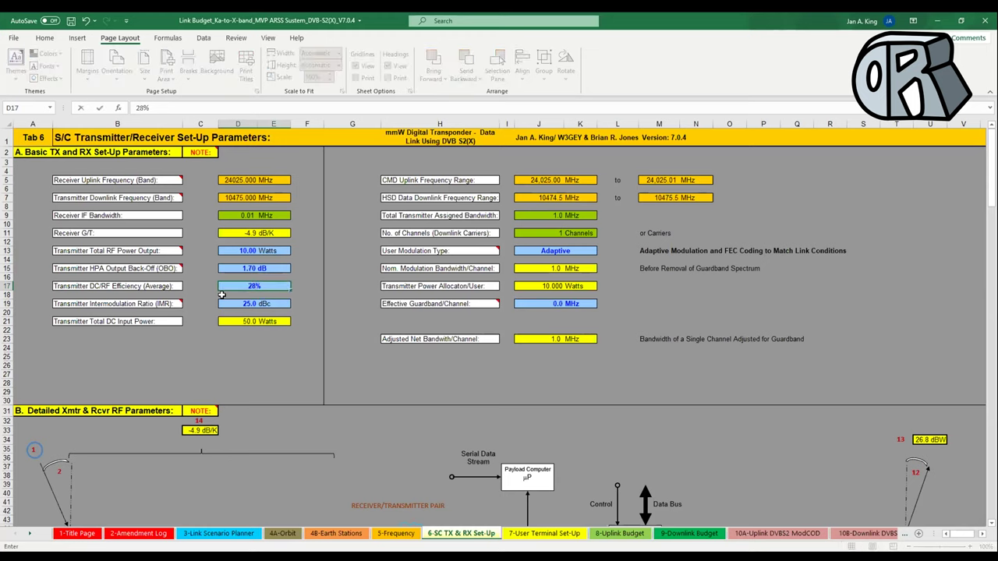
left_click(238, 303)
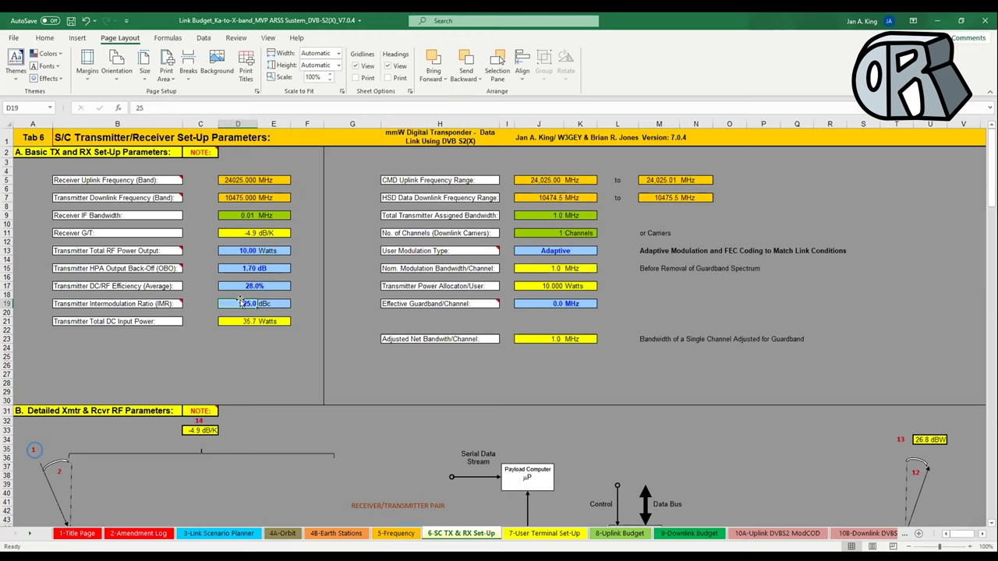
type("20")
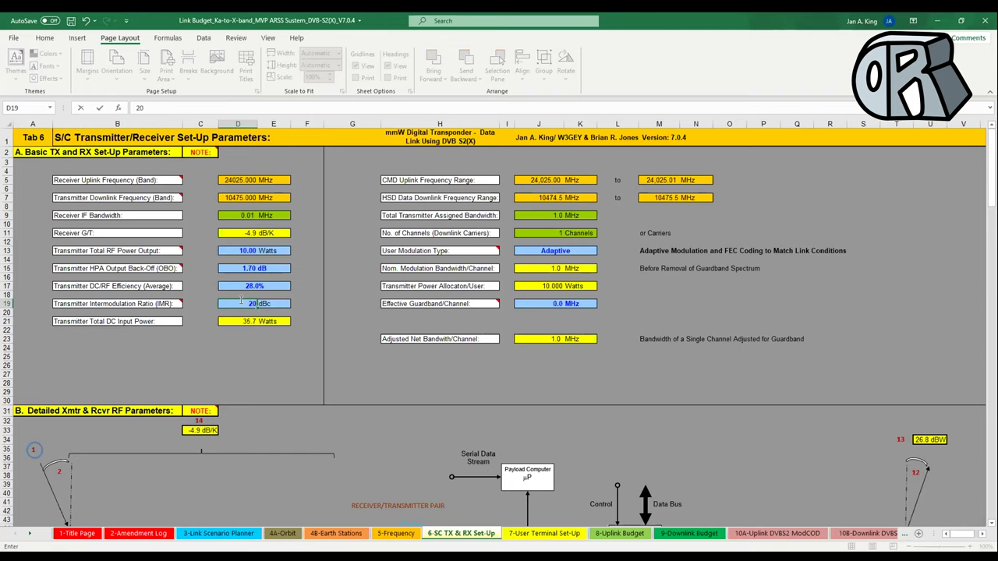
key("Return")
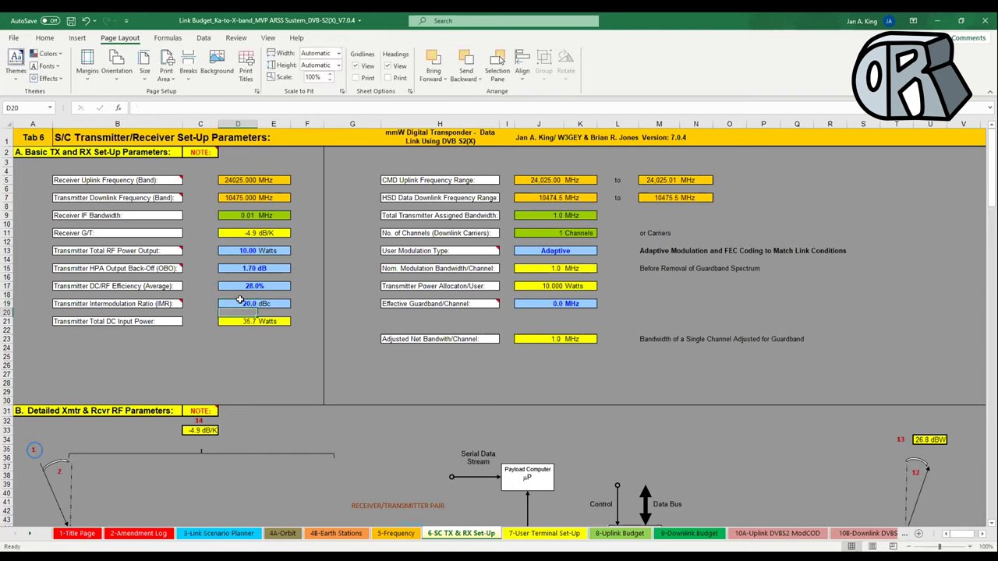
- Review the 9-Downlink Budget sheet through to the ground station C/(No+Io) and C/(N+I) results for clear-sky and faded conditions
left_click(667, 536)
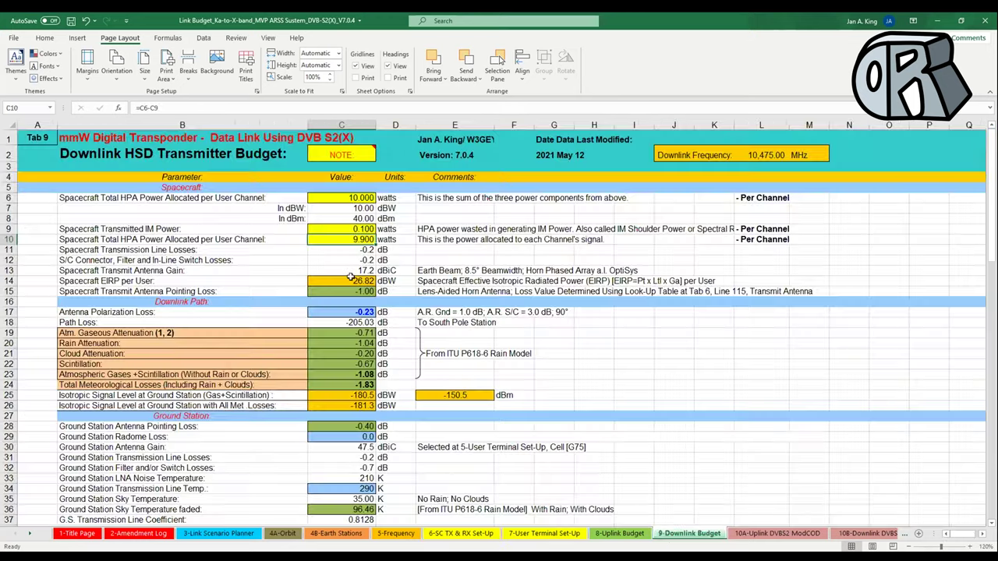
scroll(329, 282, "down", 1)
scroll(329, 282, "down", 2)
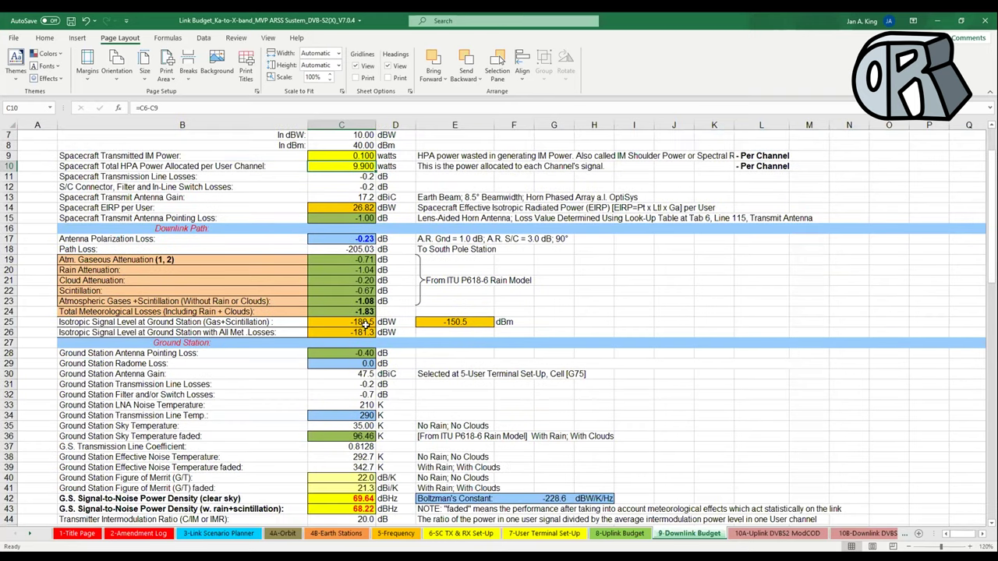
scroll(349, 338, "down", 1)
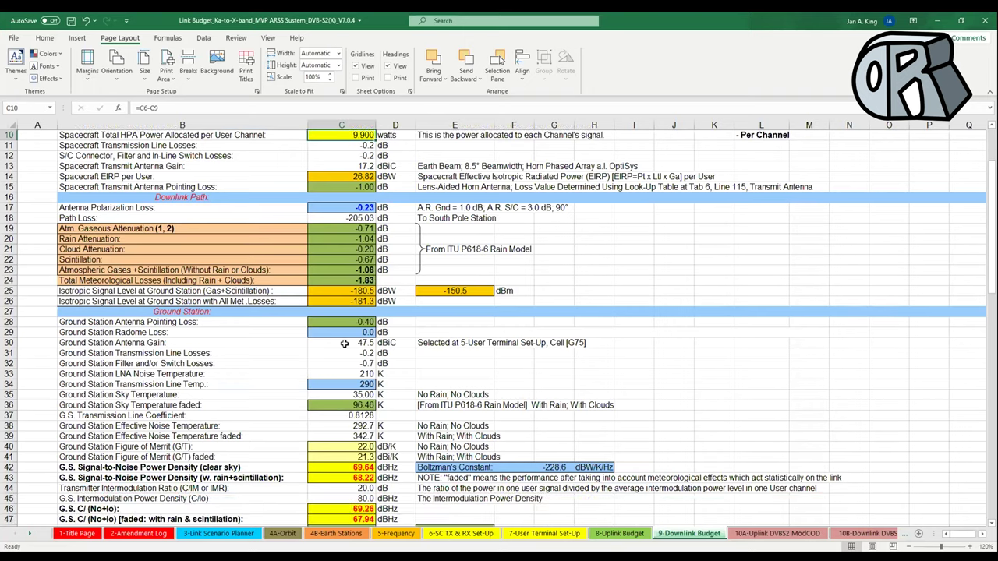
scroll(337, 340, "down", 6)
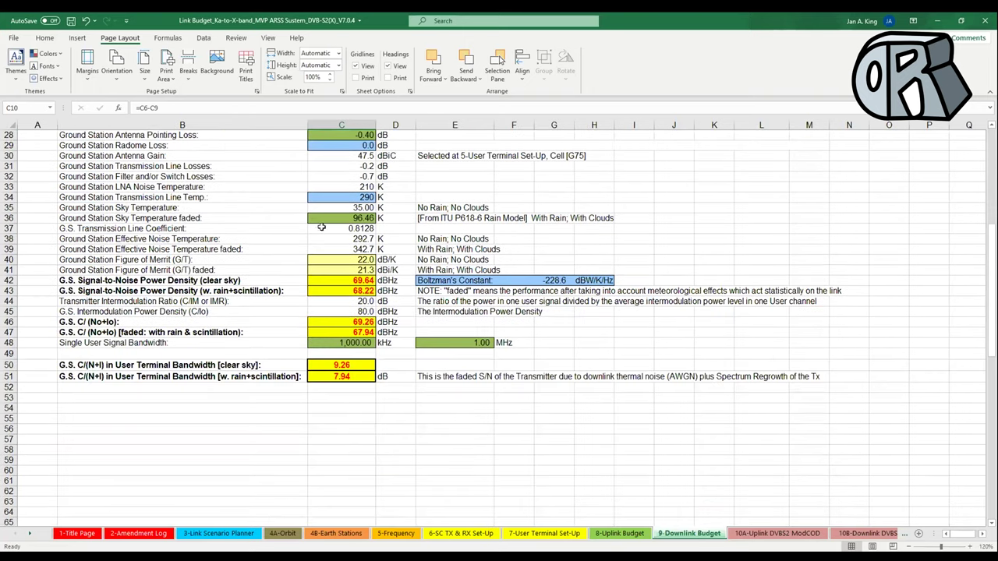
left_click(334, 363)
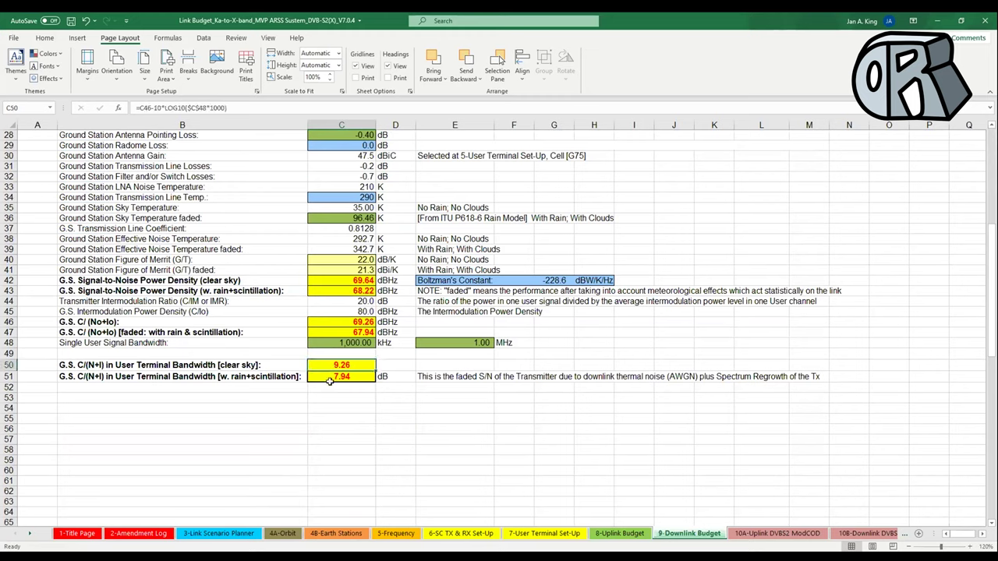
left_click(333, 376)
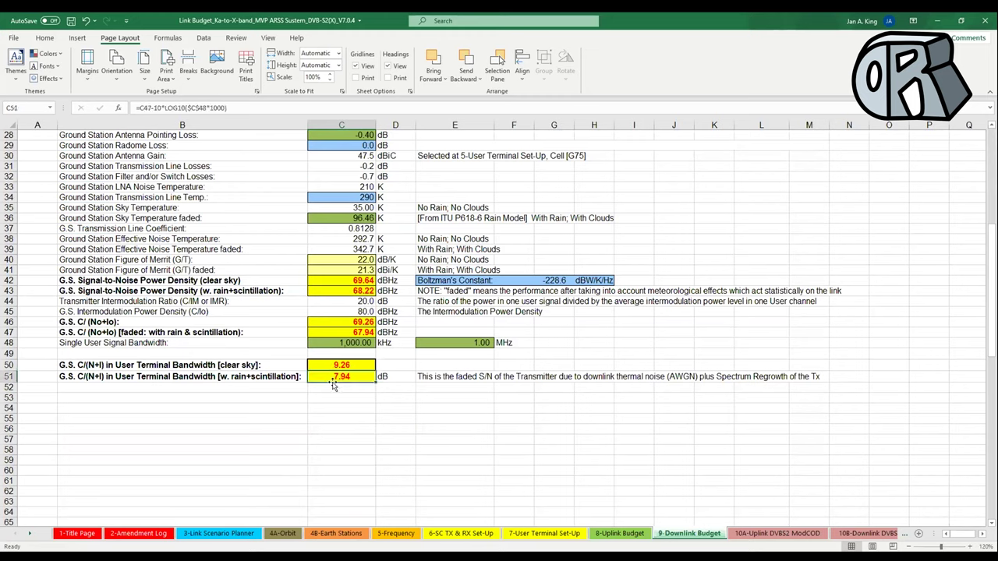
left_click(342, 323)
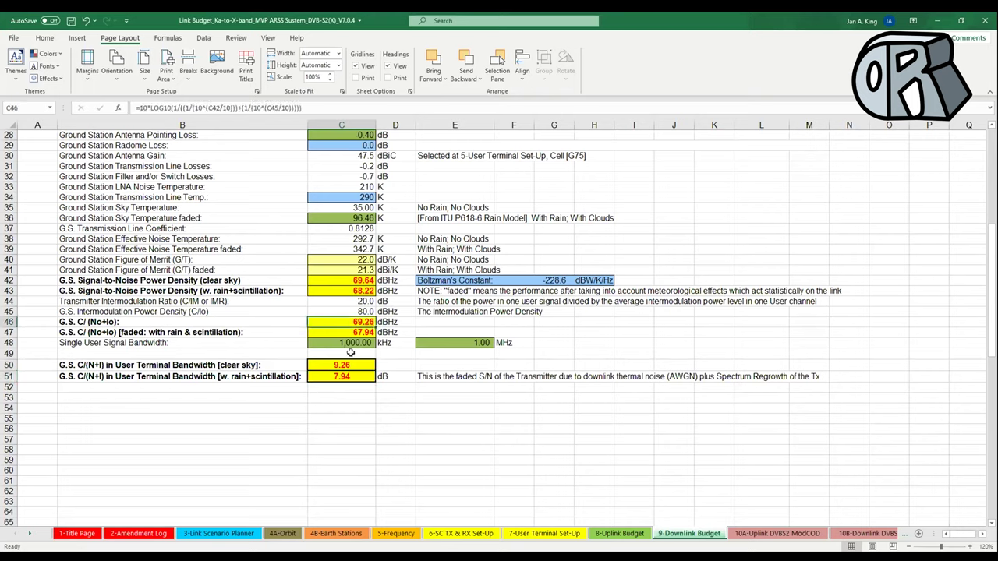
left_click(345, 333)
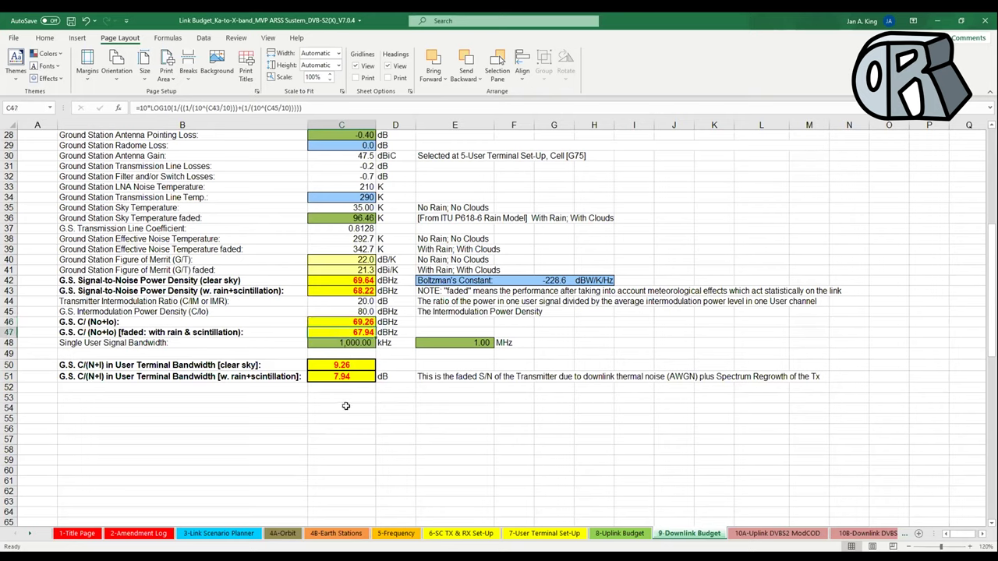
- On the 10A-Uplink DVBS2 ModCOD sheet, set the Nyquist rolloff to 0.15
left_click(759, 533)
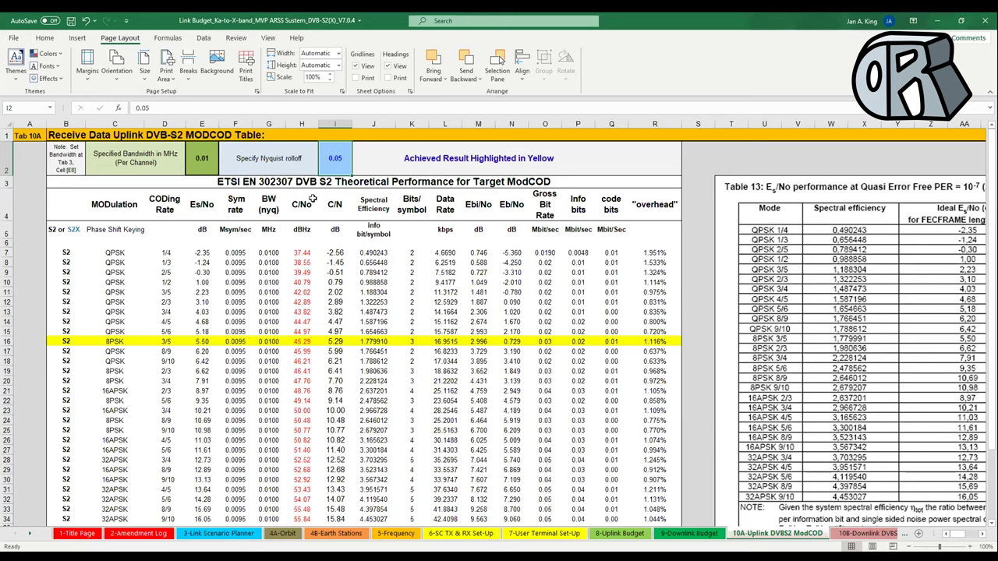
type(".15")
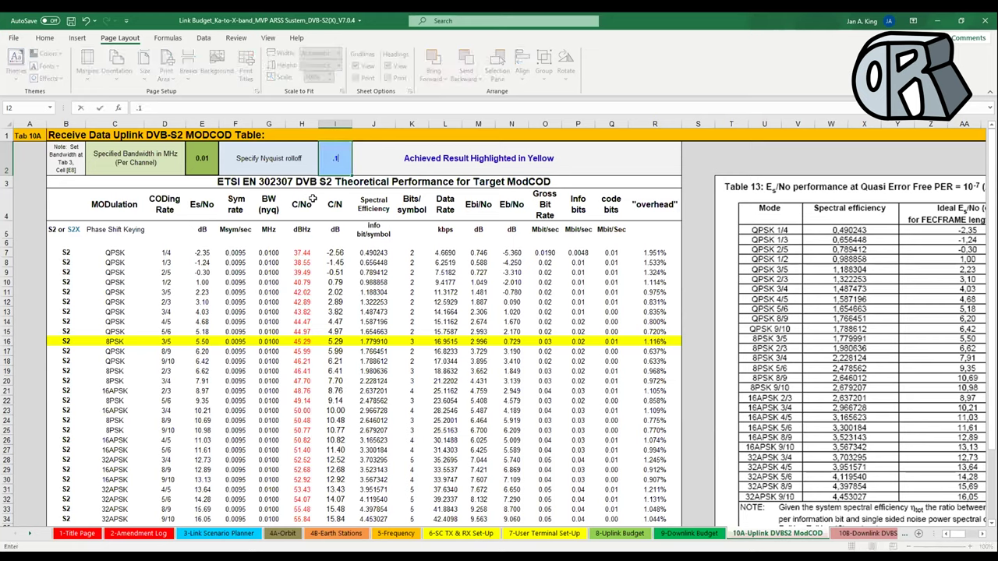
key("Return")
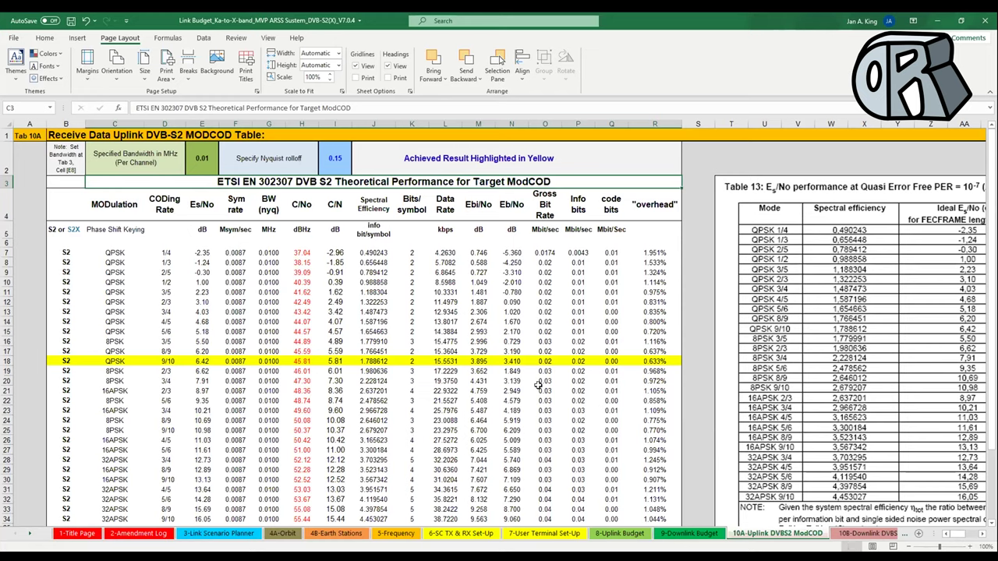
- Examine the uplink DVB-S2 MODCOD table down to the spectral efficiency of the 32APSK 9/10 mode
scroll(537, 385, "down", 4)
scroll(537, 388, "up", 3)
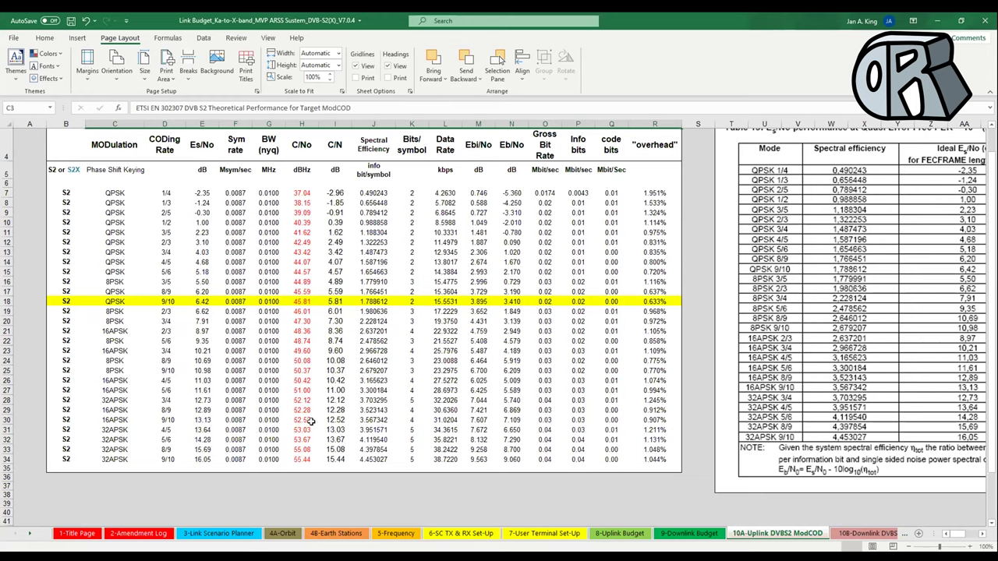
left_click(371, 460)
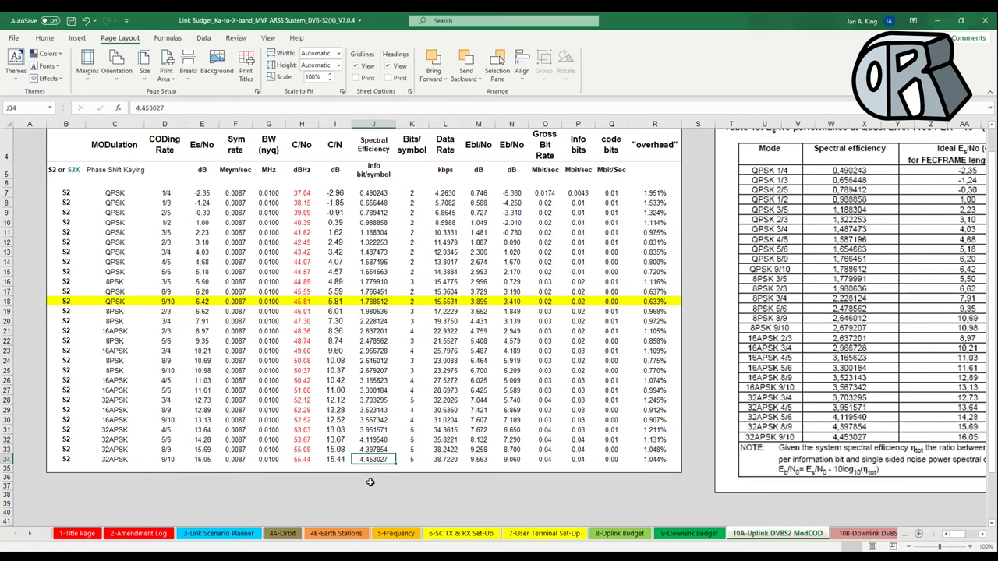
- Examine Table 13, the Es/No performance reference beside the uplink DVB-S2 MODCOD table
scroll(371, 482, "up", 1)
left_click(961, 155)
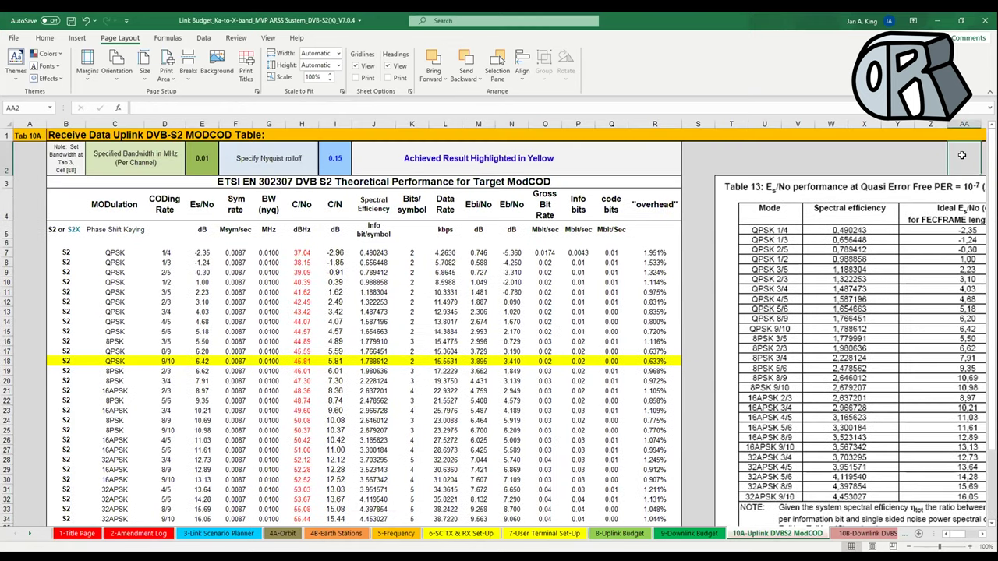
key("Right")
key("Right")
key("Right")
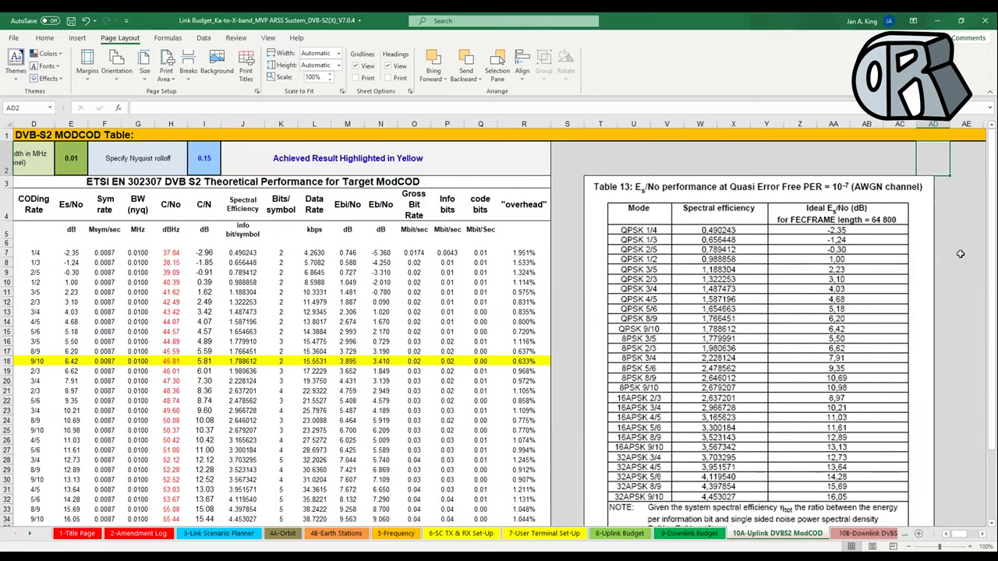
scroll(959, 254, "down", 3)
scroll(959, 254, "up", 3)
scroll(950, 535, "left", 3)
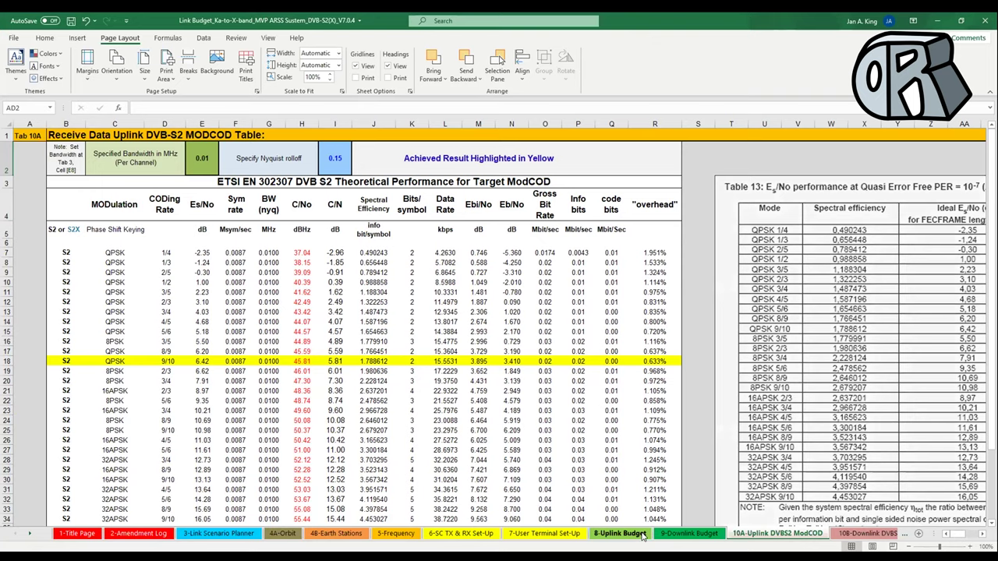
- Check the clear-sky uplink CMD signal C/(No+Io) on the 8-Uplink Budget sheet, and return to the 10A-Uplink DVBS2 ModCOD sheet
left_click(641, 536)
left_click(320, 376)
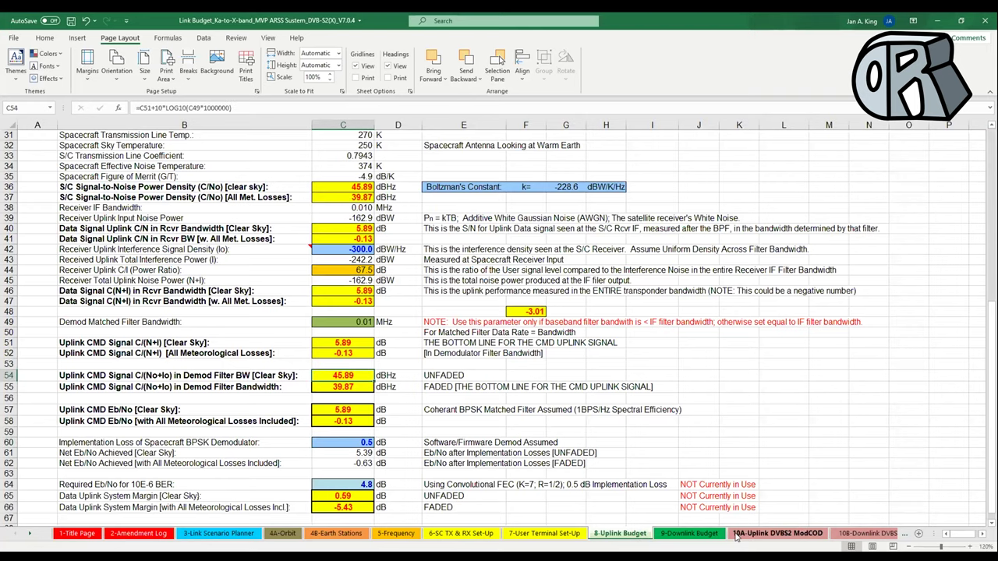
left_click(777, 534)
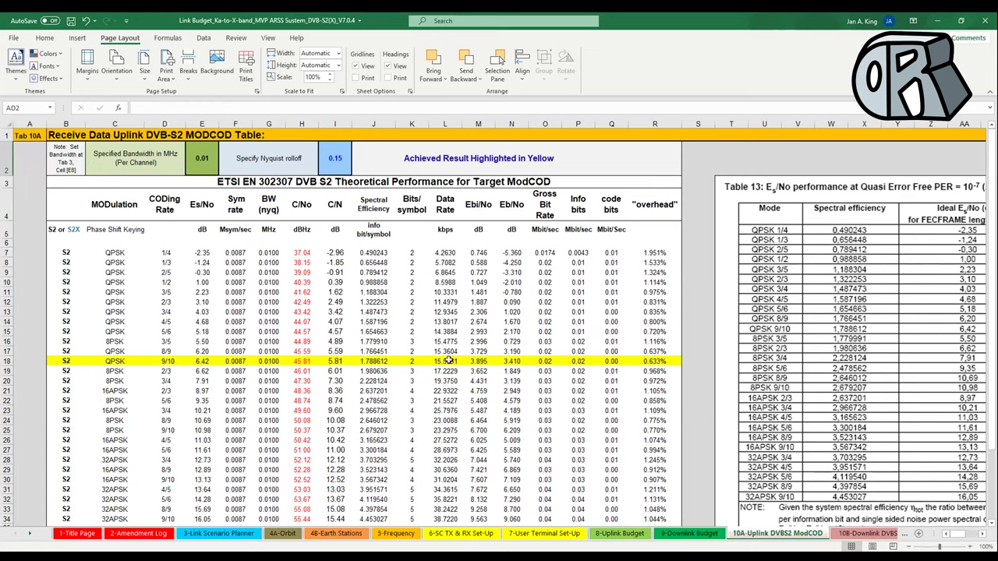
- Examine the 10B-Downlink DVBS2(X) ModCOD table, including the highlighted achieved mode and the higher-order modes beneath it
left_click(861, 533)
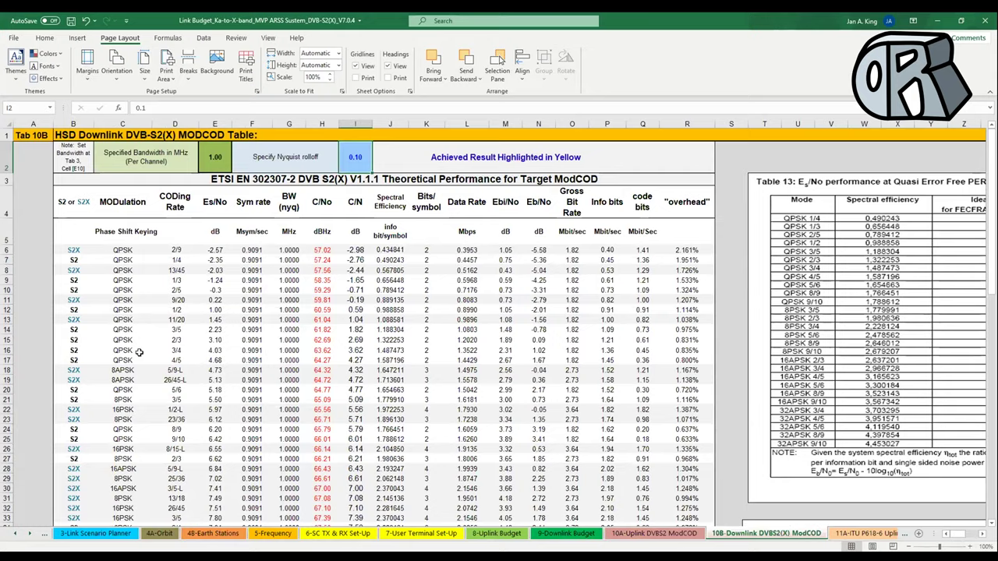
scroll(139, 353, "down", 2)
scroll(140, 357, "down", 4)
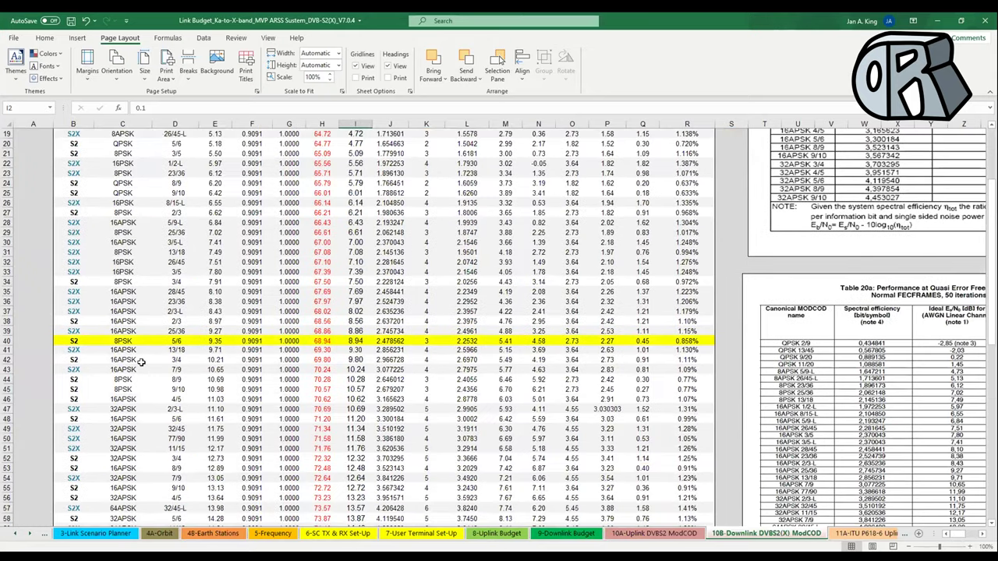
scroll(141, 362, "down", 7)
scroll(146, 361, "up", 5)
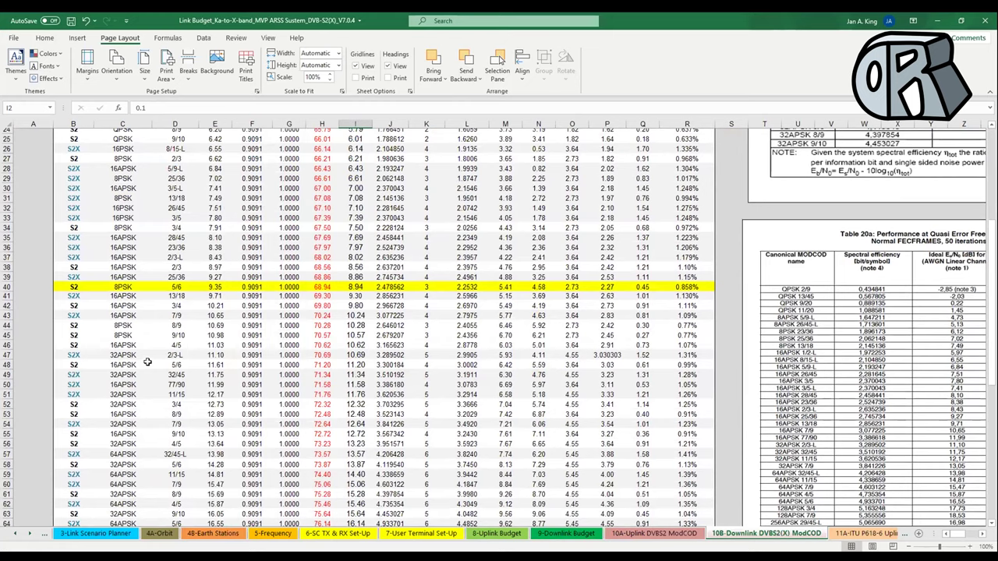
scroll(146, 362, "up", 7)
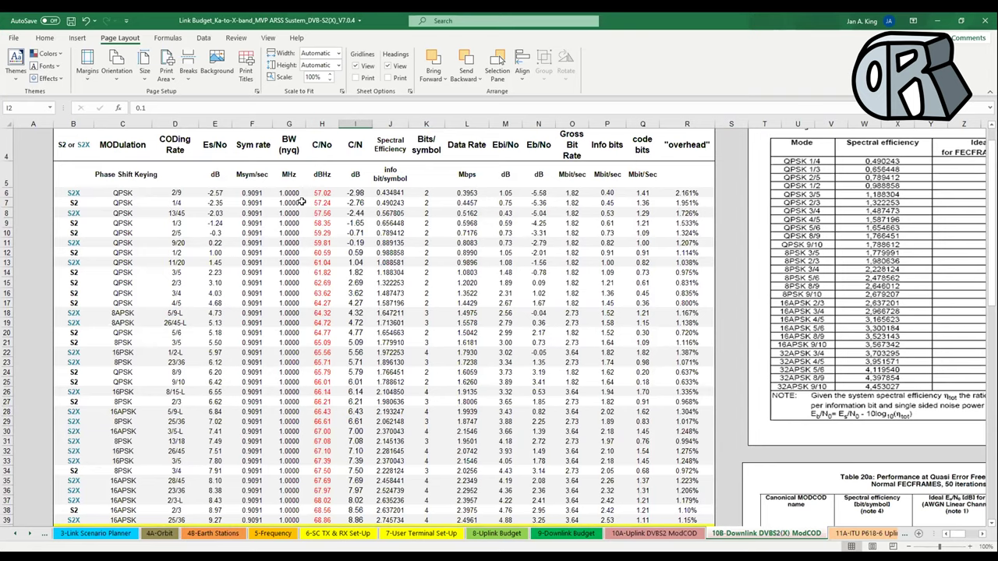
scroll(302, 201, "down", 5)
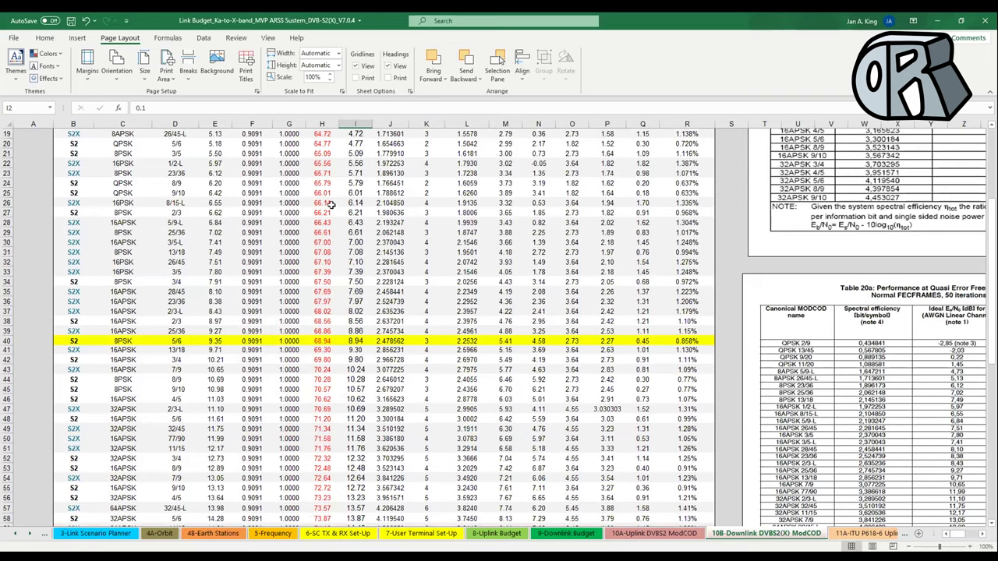
scroll(331, 203, "up", 3)
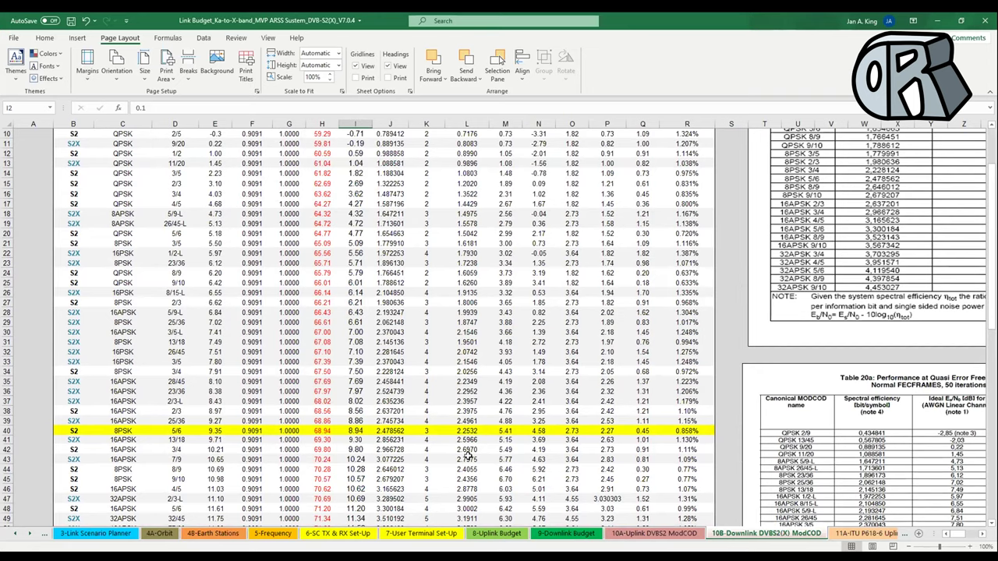
scroll(466, 452, "up", 3)
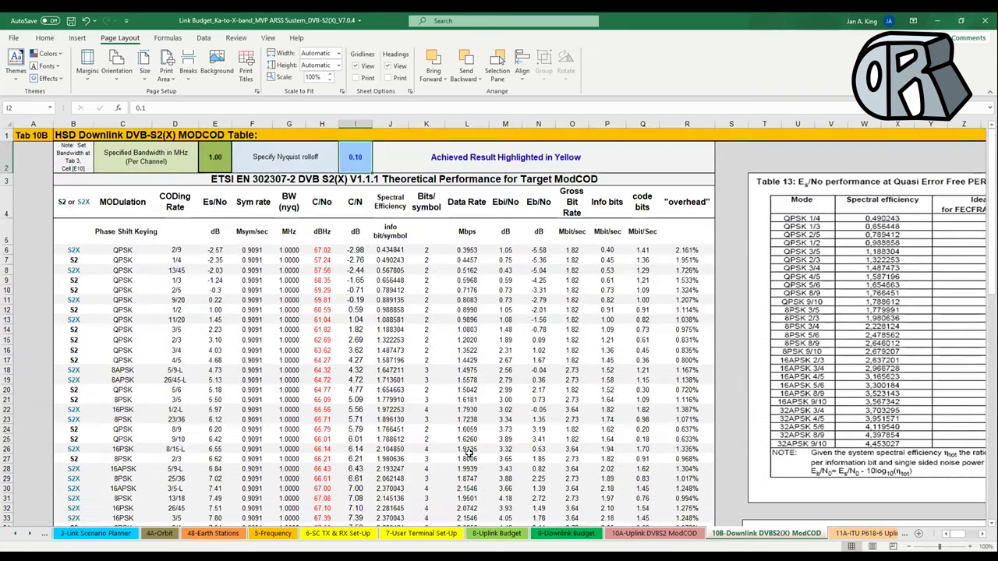
- Review the Results Summary on the 3-Link Scenario Planner sheet, from the uplink data receiver through the downlink TDM channel results
left_click(78, 535)
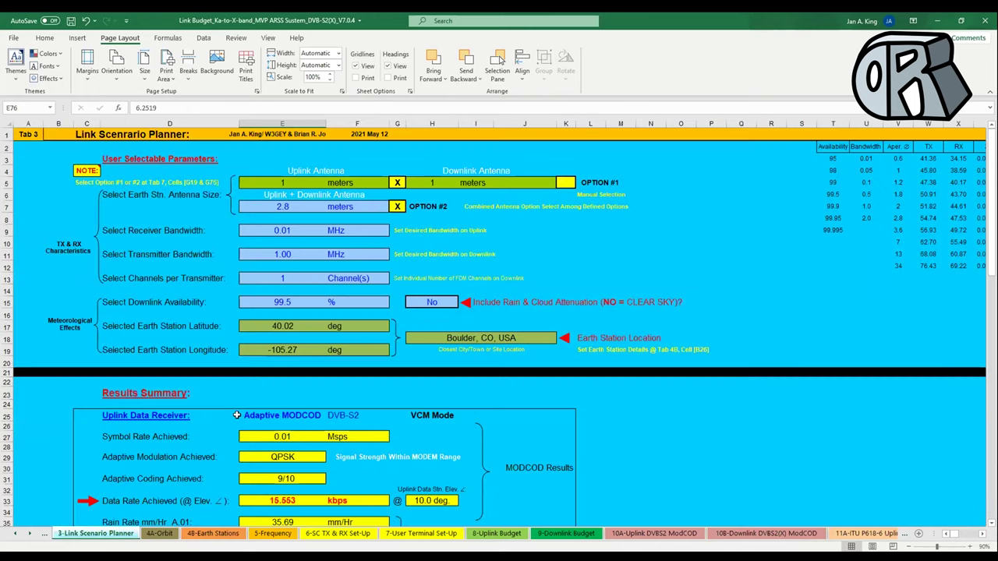
scroll(236, 414, "down", 1)
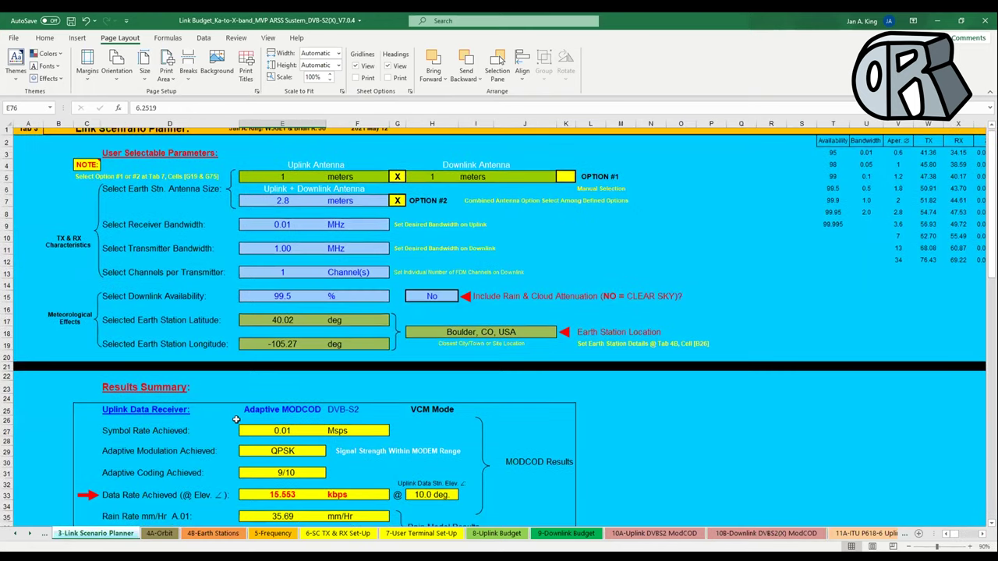
scroll(236, 420, "down", 10)
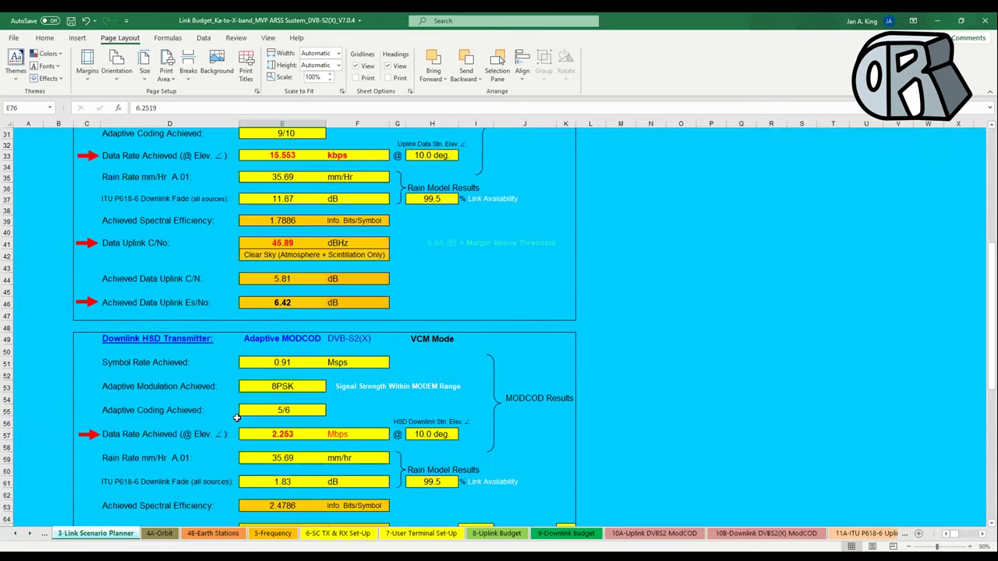
scroll(236, 418, "down", 2)
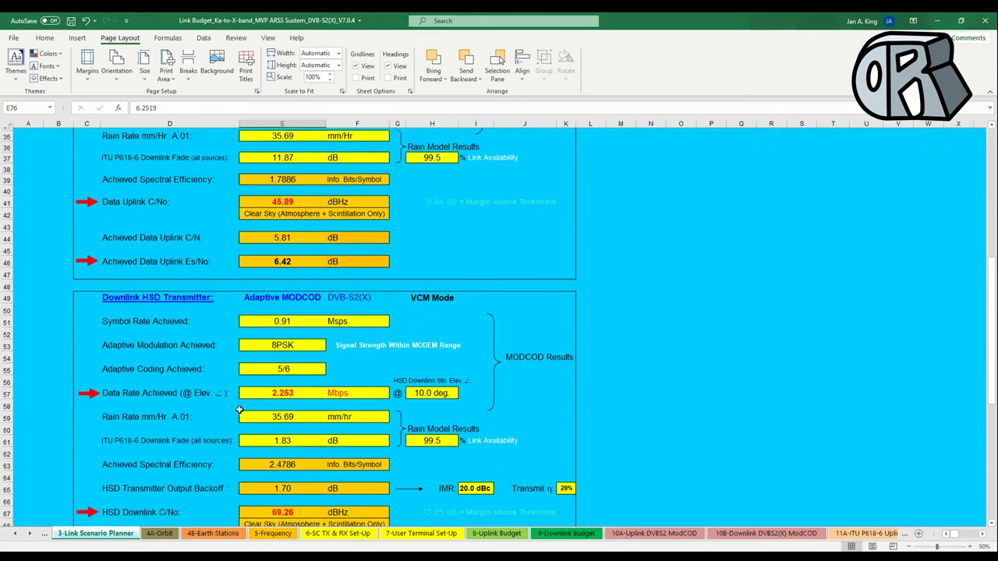
scroll(239, 410, "down", 6)
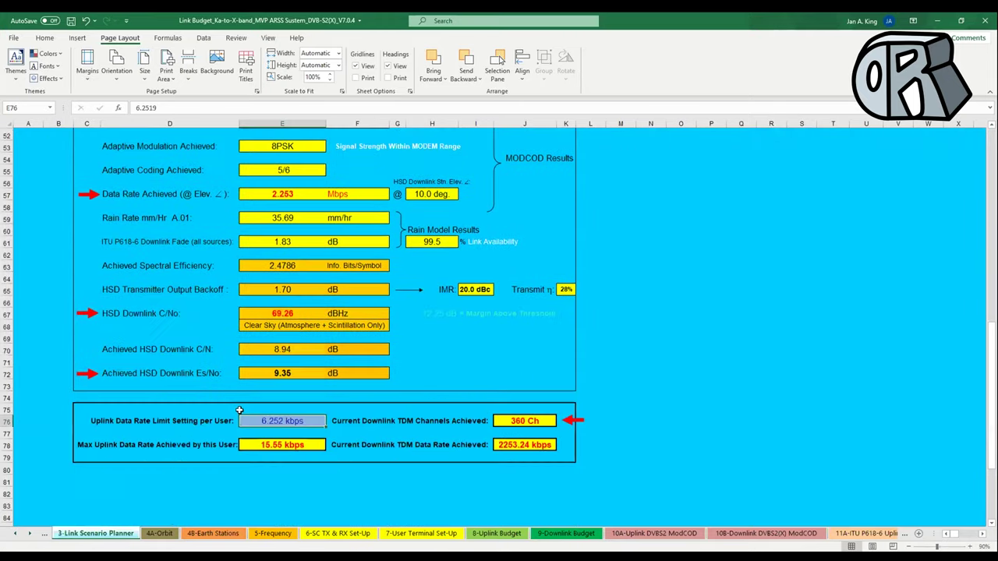
scroll(240, 410, "down", 1)
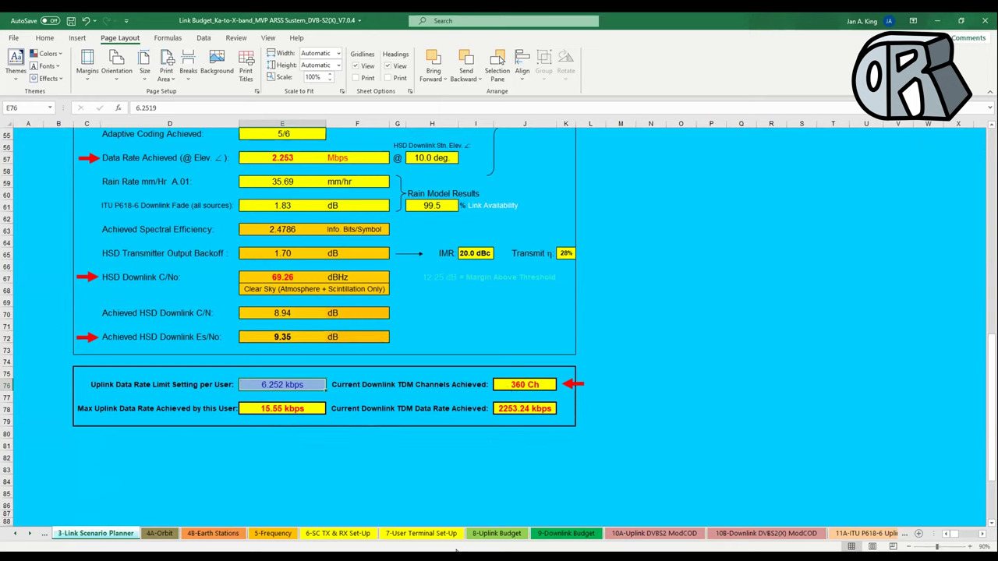
- On the 7-User Terminal Set-Up sheet, set the downlink antenna's "Use This Calculation in Link Budget?" to Yes and check the 10B MODCOD table
left_click(363, 533)
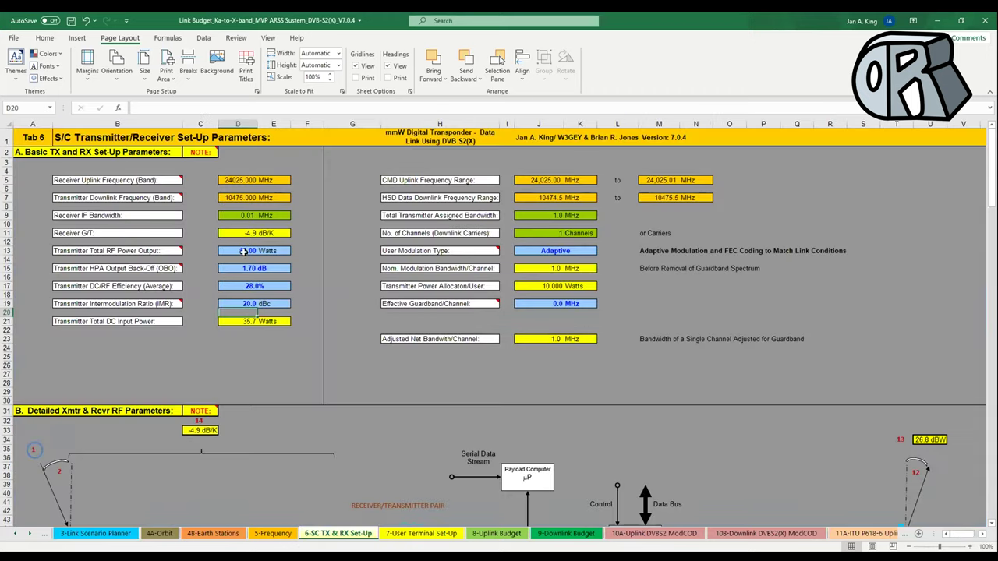
left_click(400, 534)
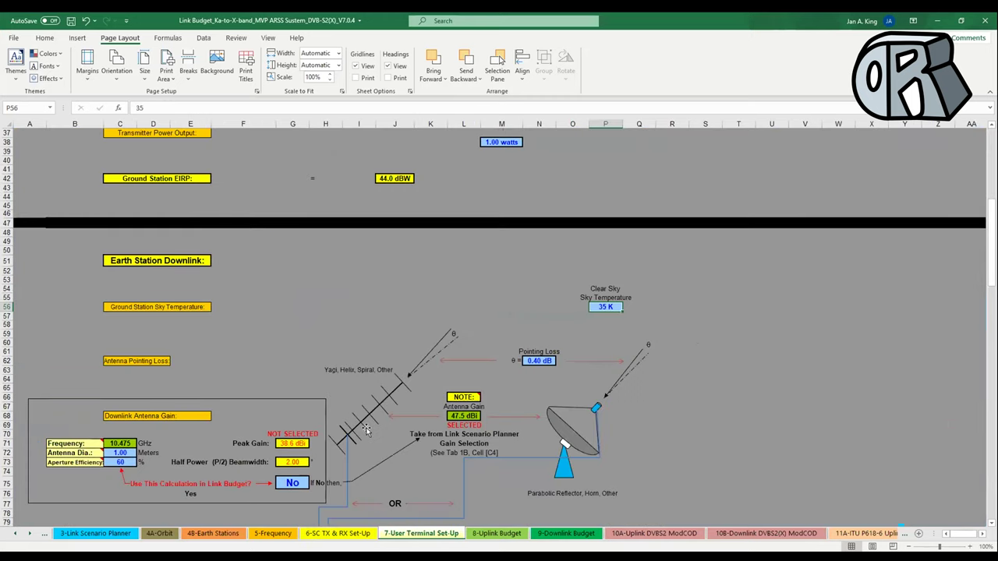
scroll(366, 430, "up", 7)
scroll(366, 432, "down", 7)
scroll(368, 435, "up", 7)
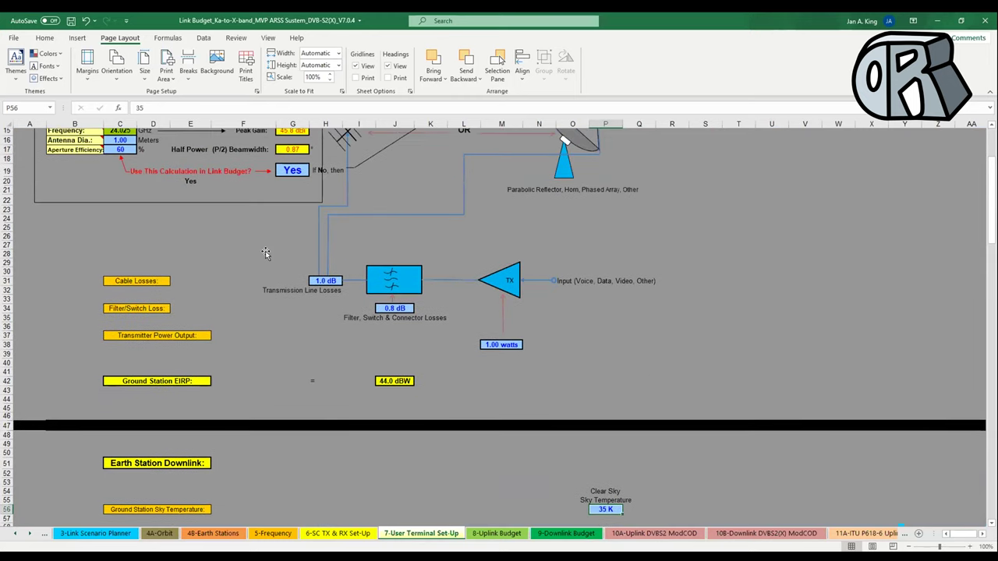
scroll(265, 253, "up", 2)
scroll(277, 242, "down", 5)
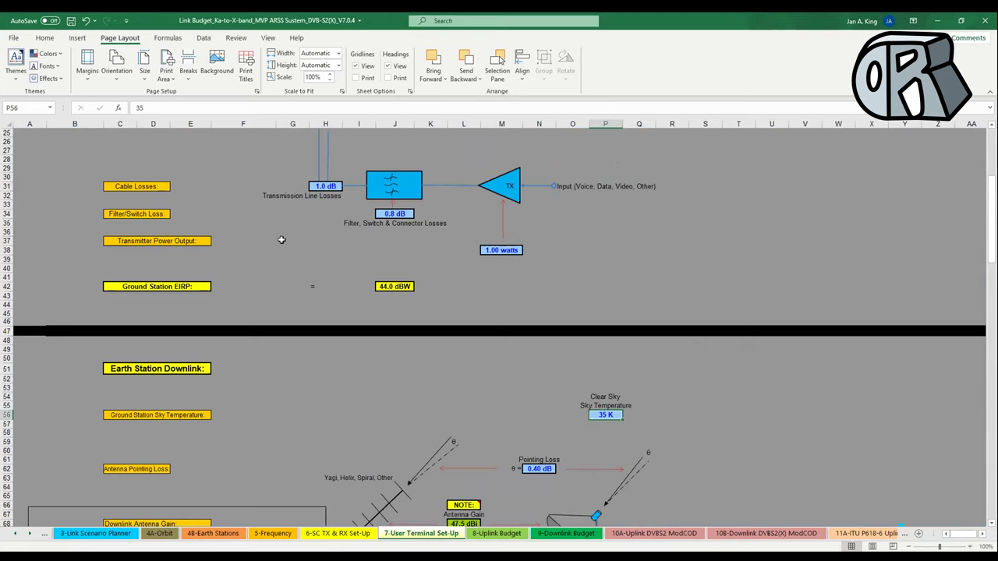
scroll(281, 239, "down", 6)
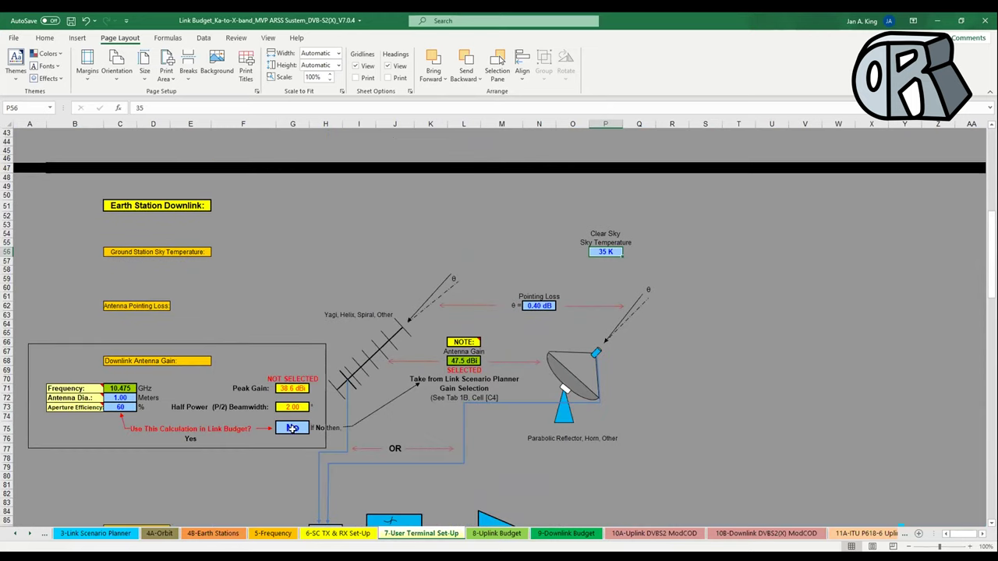
left_click(292, 428)
type("Yes")
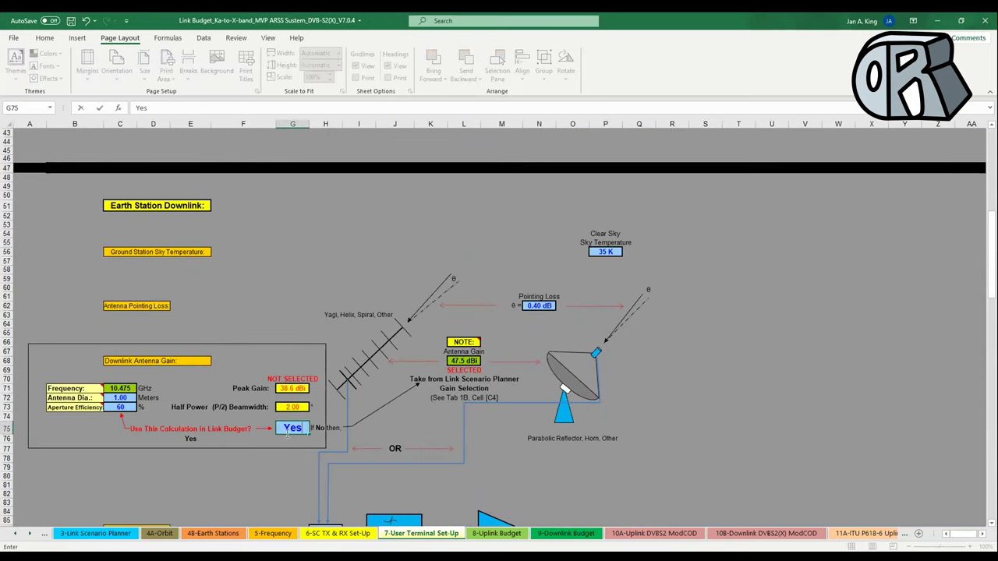
key("Return")
left_click(297, 425)
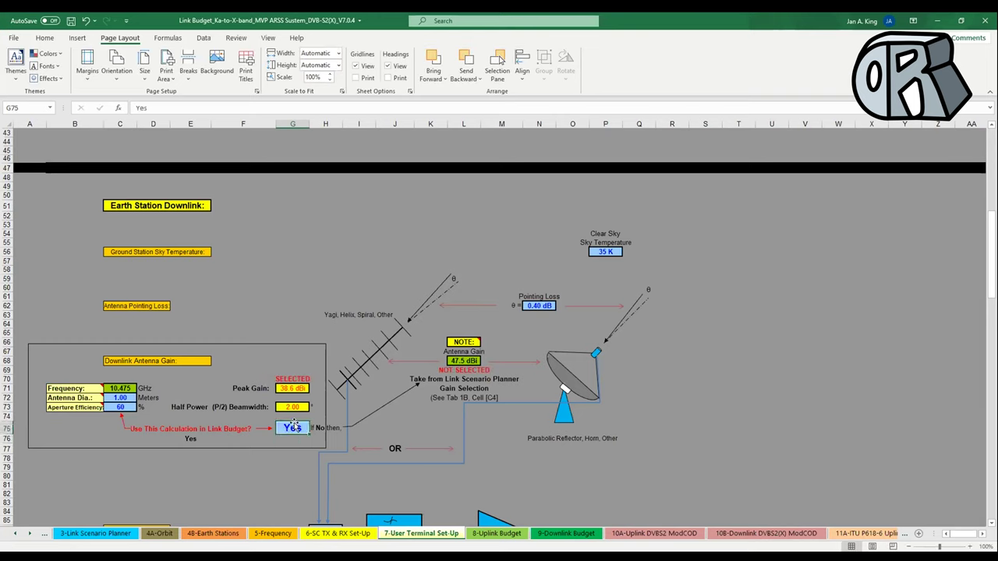
left_click(758, 533)
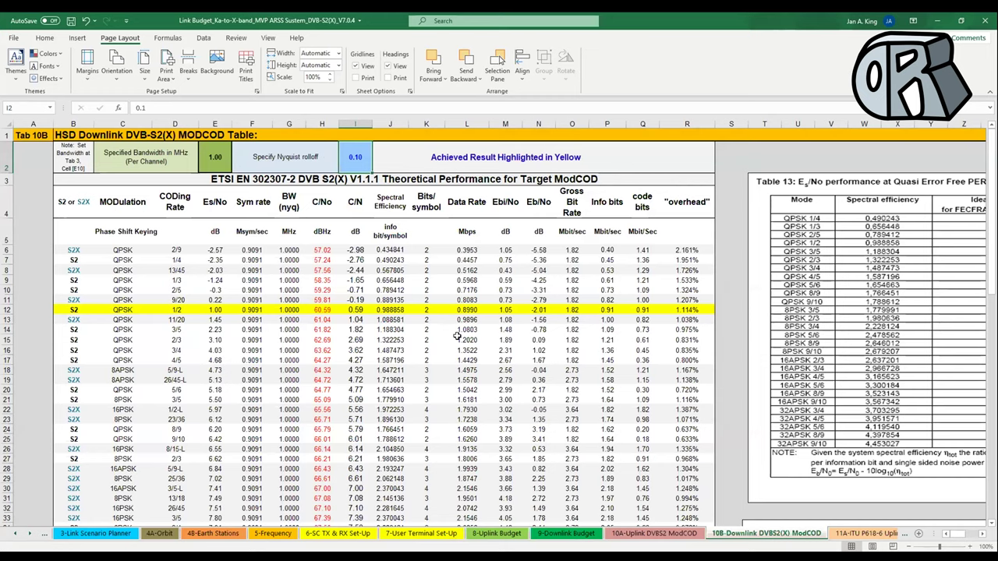
- On the 11A-ITU P618-6 Uplink sheet, examine the rain model's station, antenna and link inputs from latitude through polarisation
left_click(867, 533)
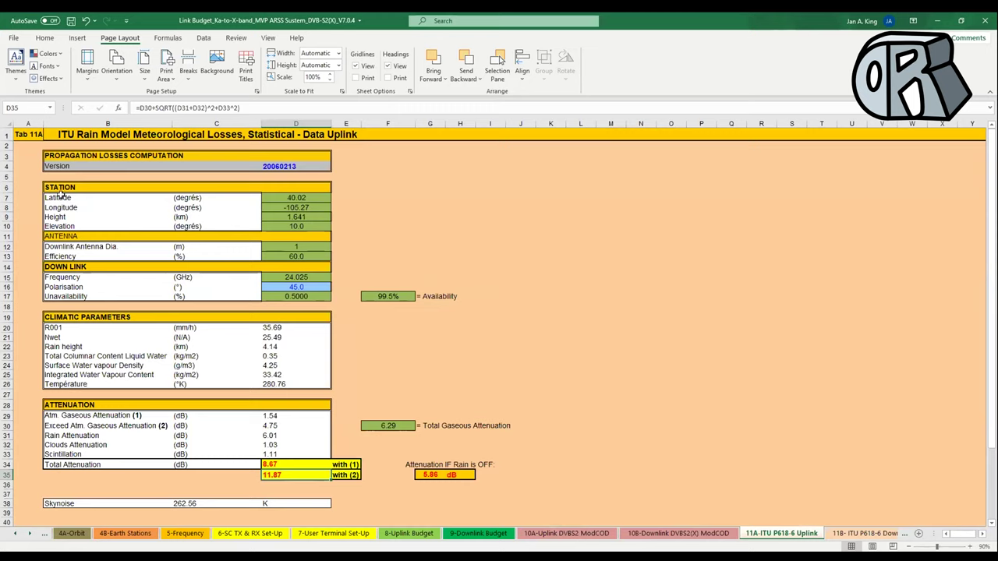
left_click(176, 199)
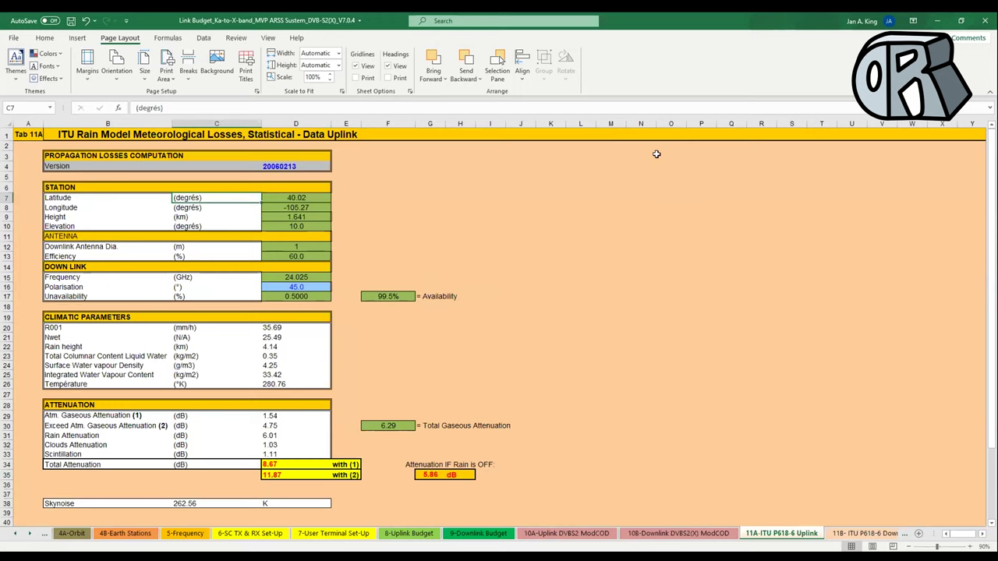
left_click(459, 198)
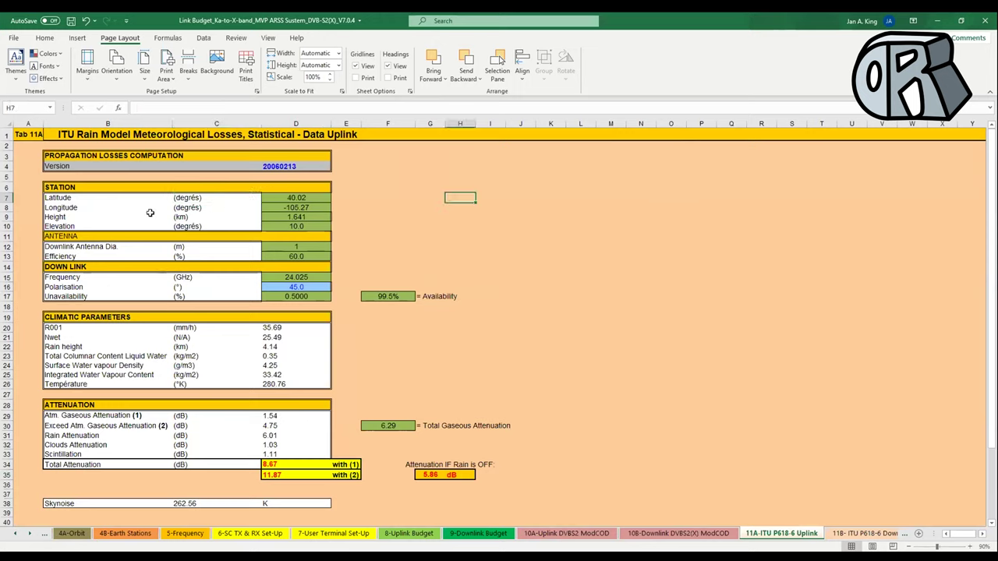
left_click(53, 198)
left_click(56, 209)
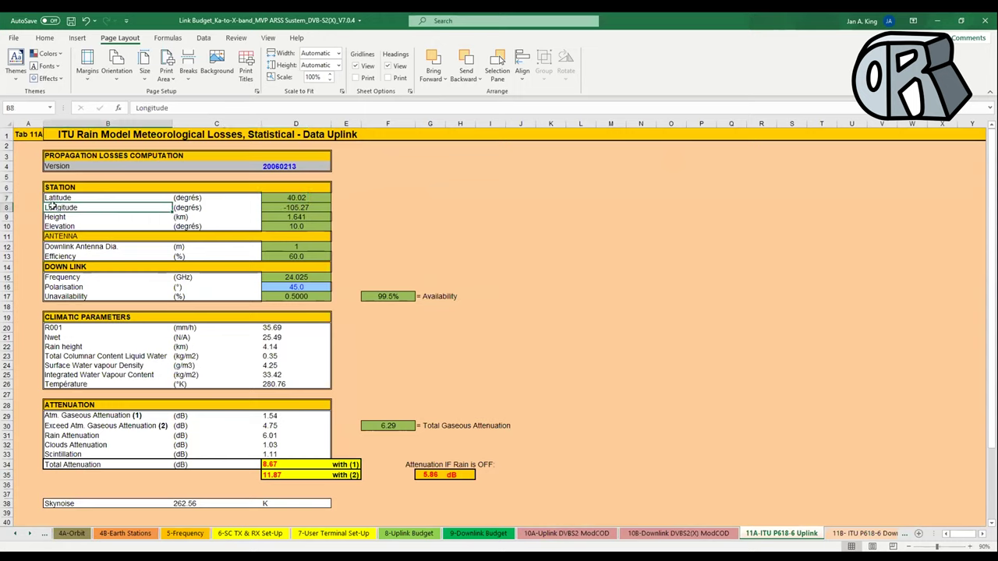
left_click(50, 218)
left_click(56, 225)
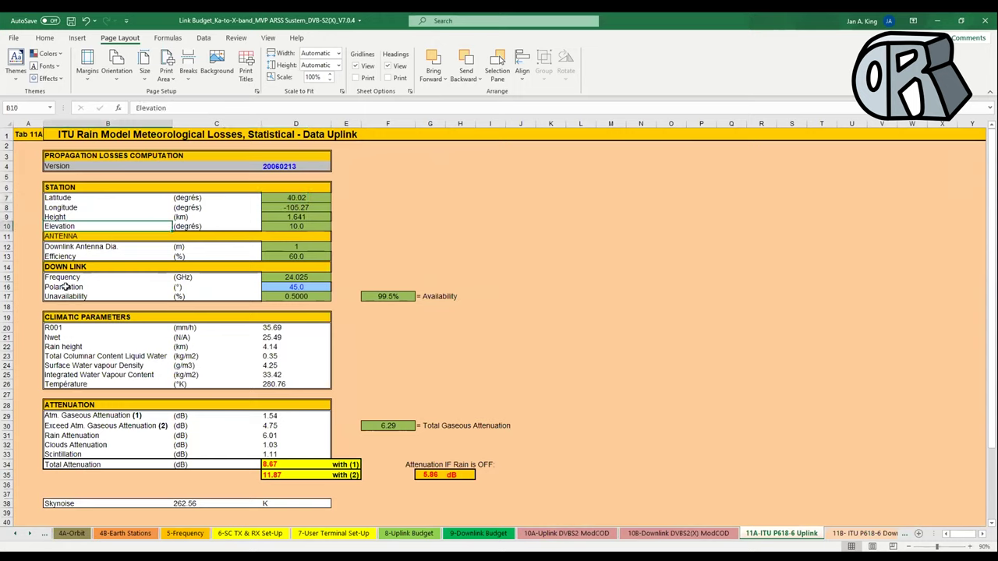
left_click(63, 246)
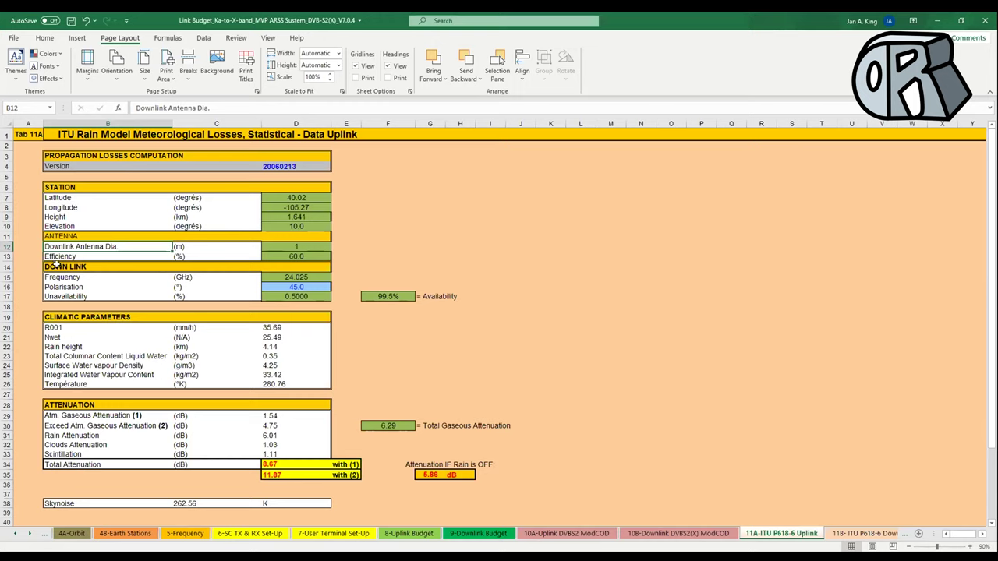
left_click(51, 258)
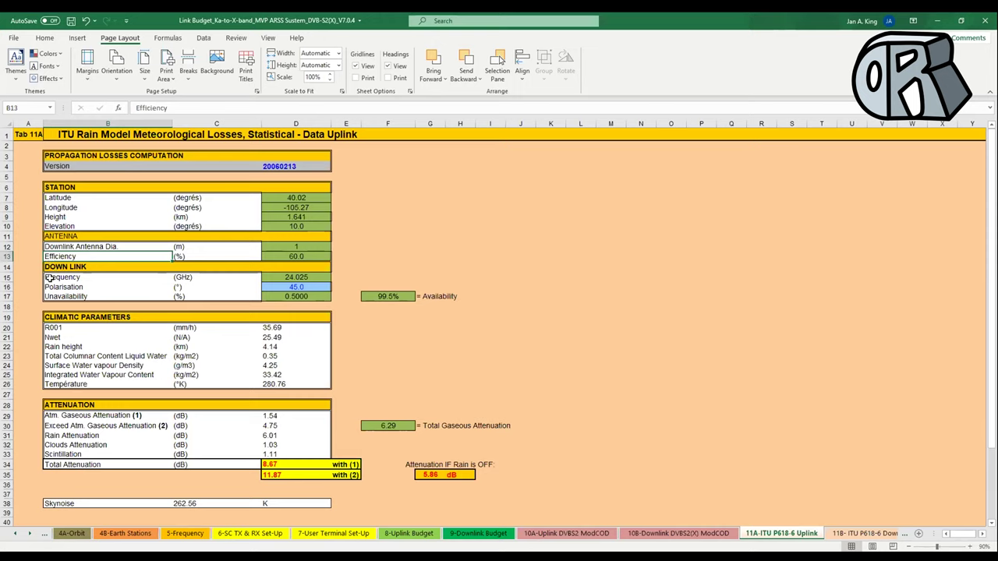
left_click(50, 277)
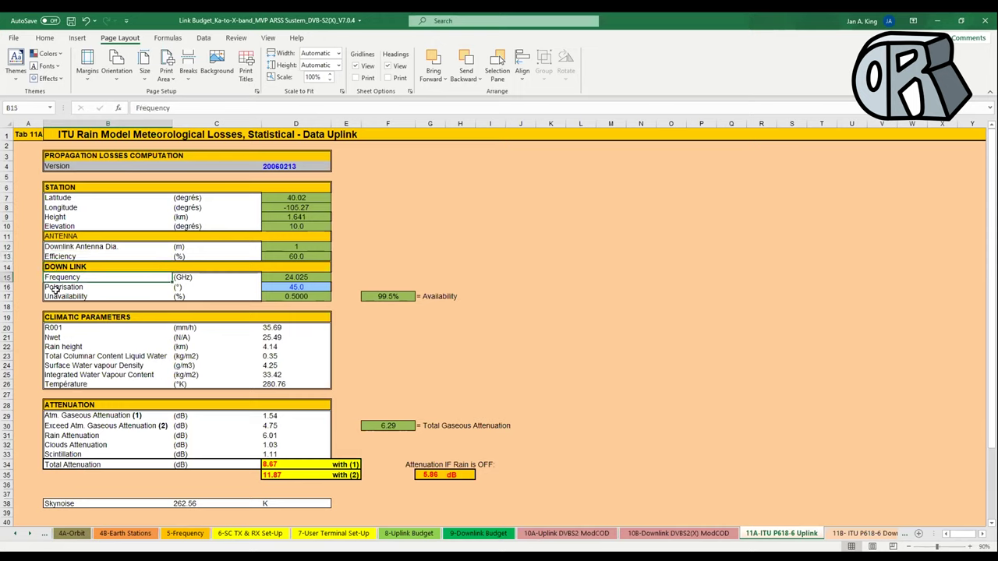
left_click(57, 287)
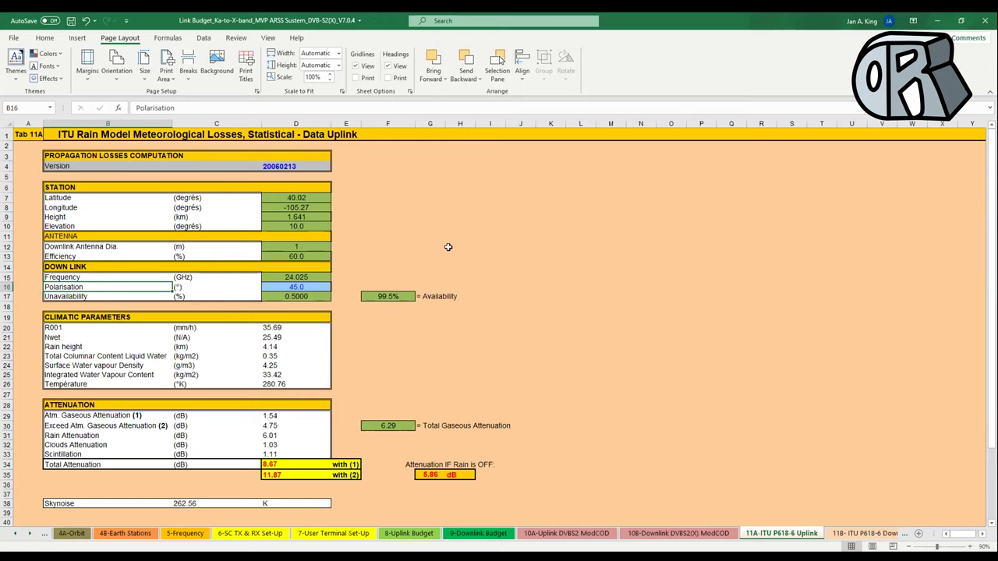
- Examine the uplink rain model's unavailability input, linked availability cell, and climatic parameters from R001 through temperature
left_click(59, 297)
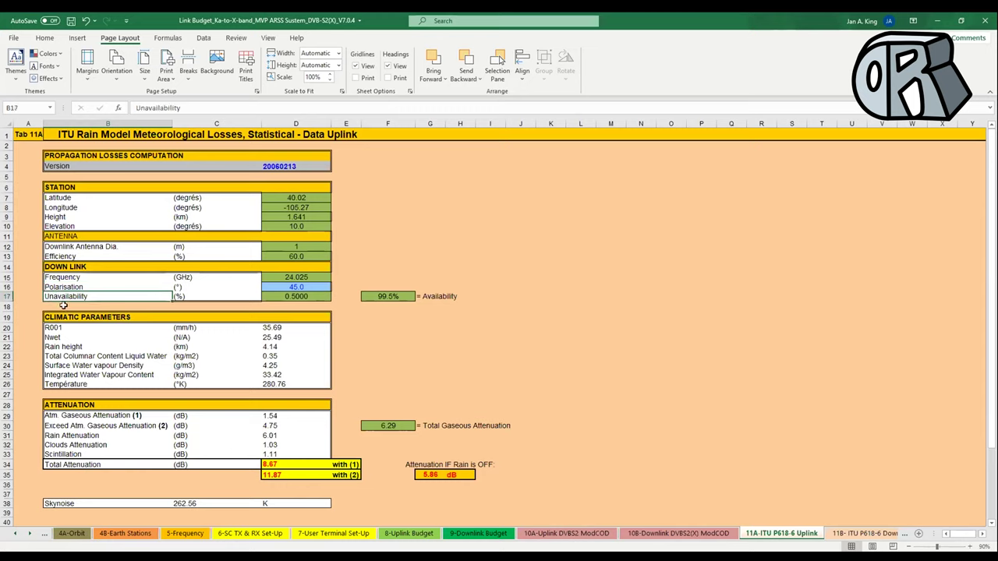
left_click(372, 297)
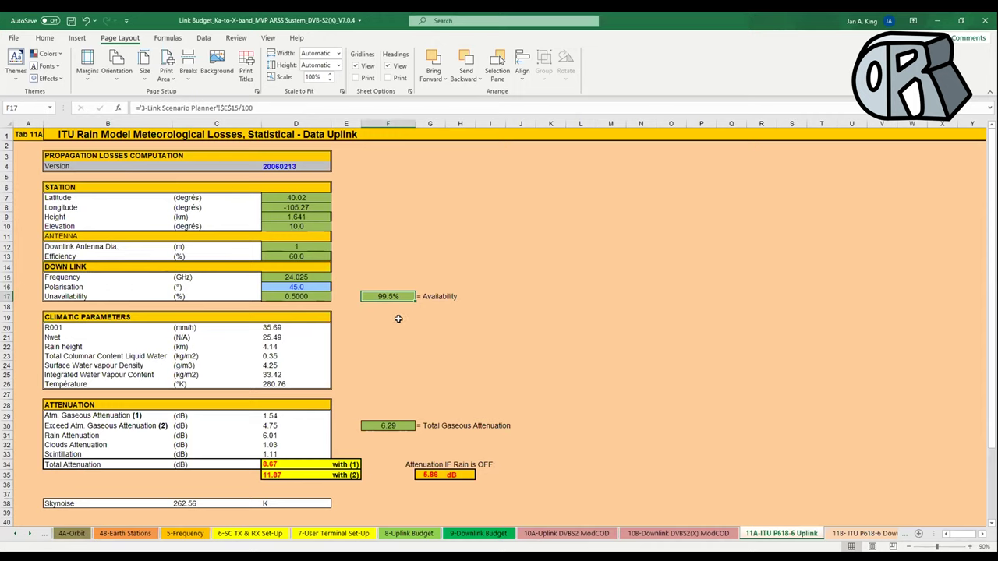
left_click(16, 534)
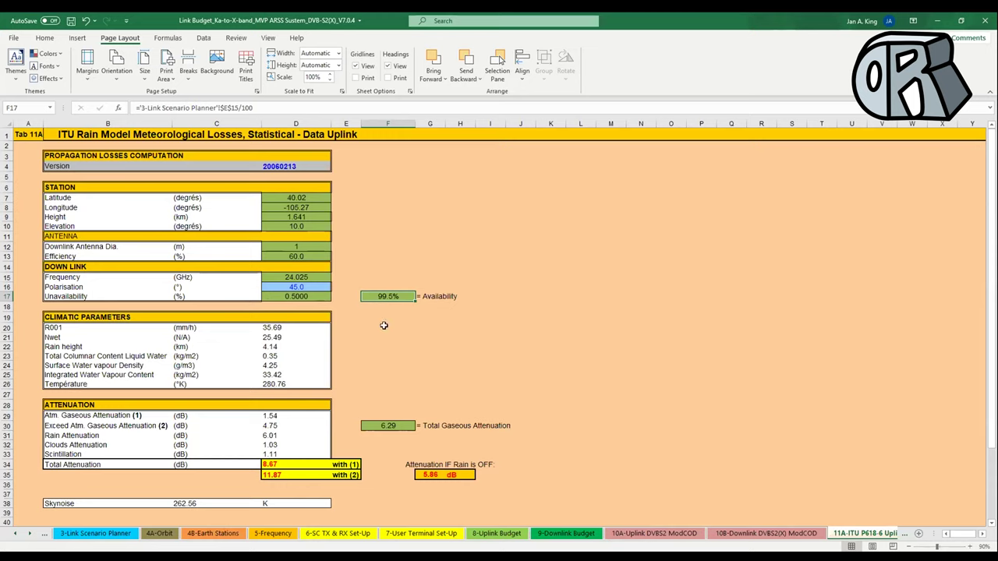
left_click(286, 329)
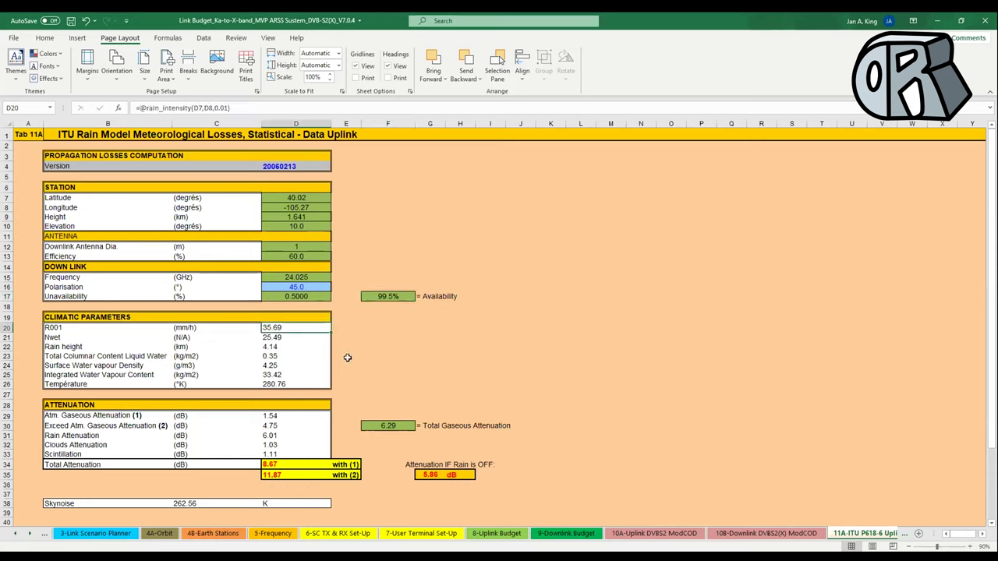
left_click(269, 347)
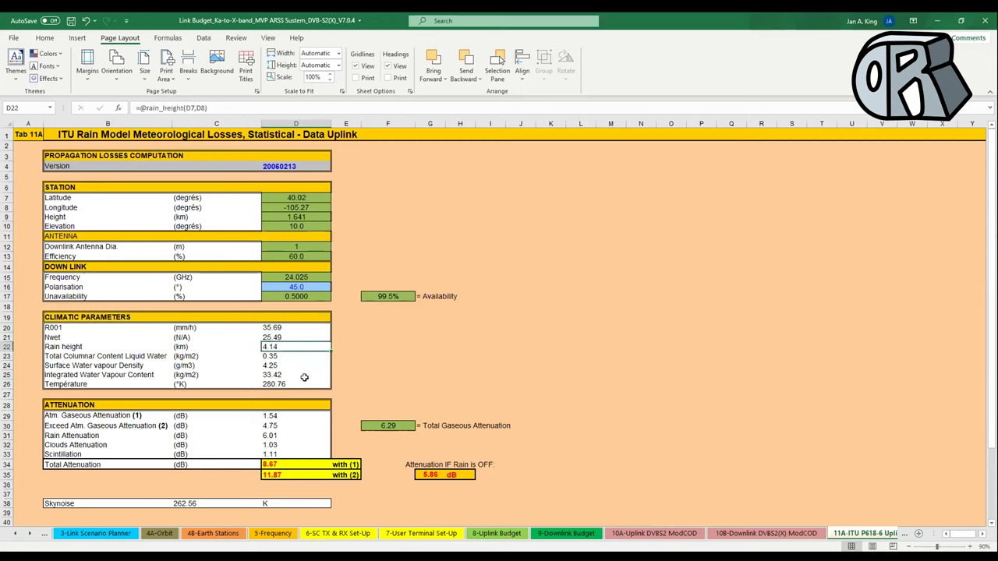
left_click(265, 357)
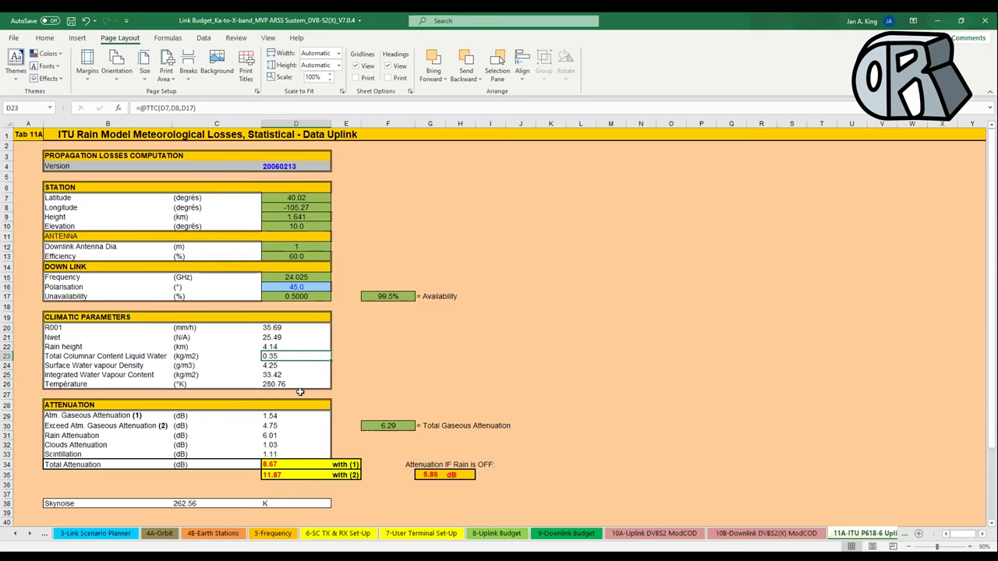
left_click(261, 385)
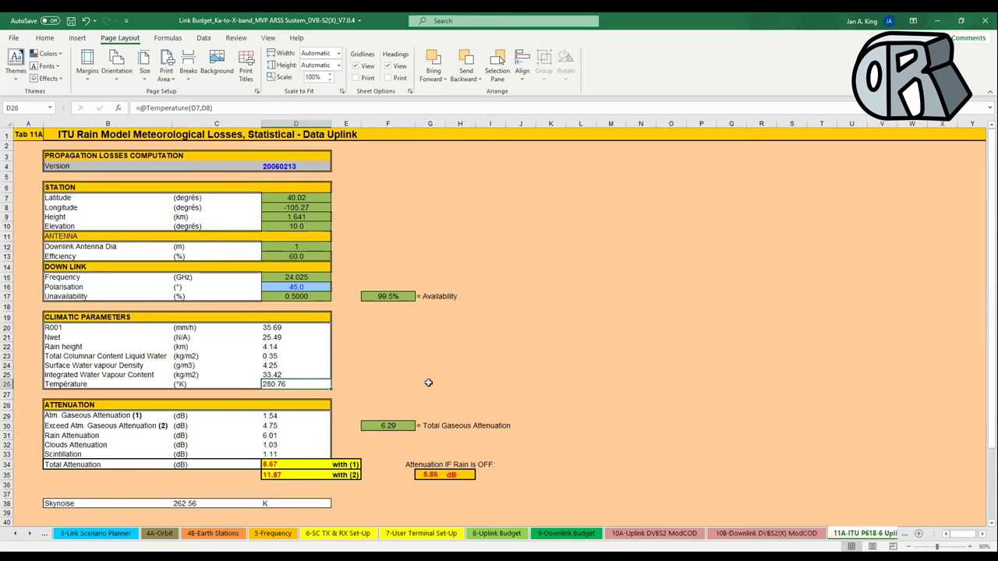
- Examine the uplink attenuation components from exceeded gaseous attenuation through scintillation, the totals with rain on and off, and the sky noise formula
scroll(427, 383, "down", 2)
scroll(427, 383, "up", 2)
left_click(267, 425)
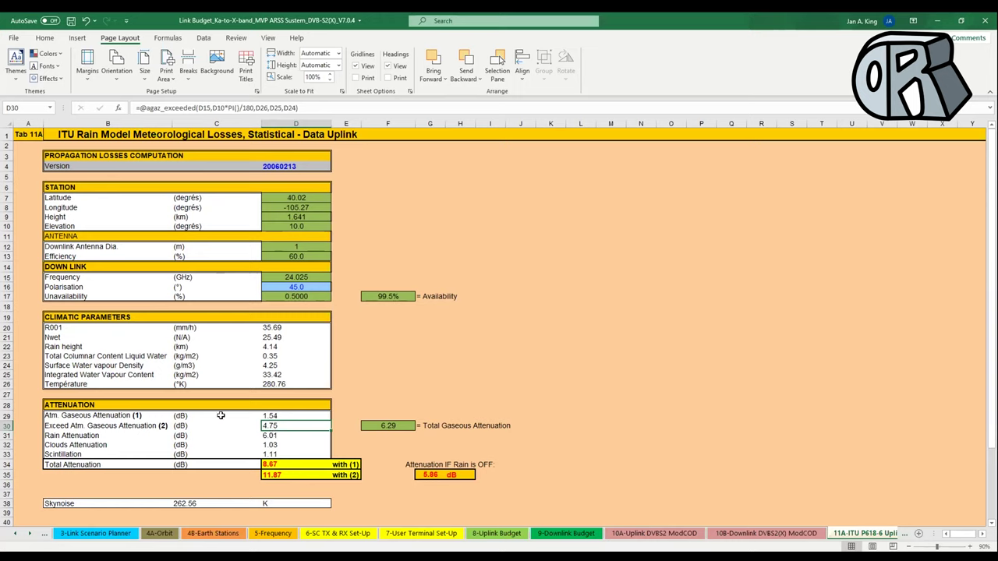
left_click(269, 436)
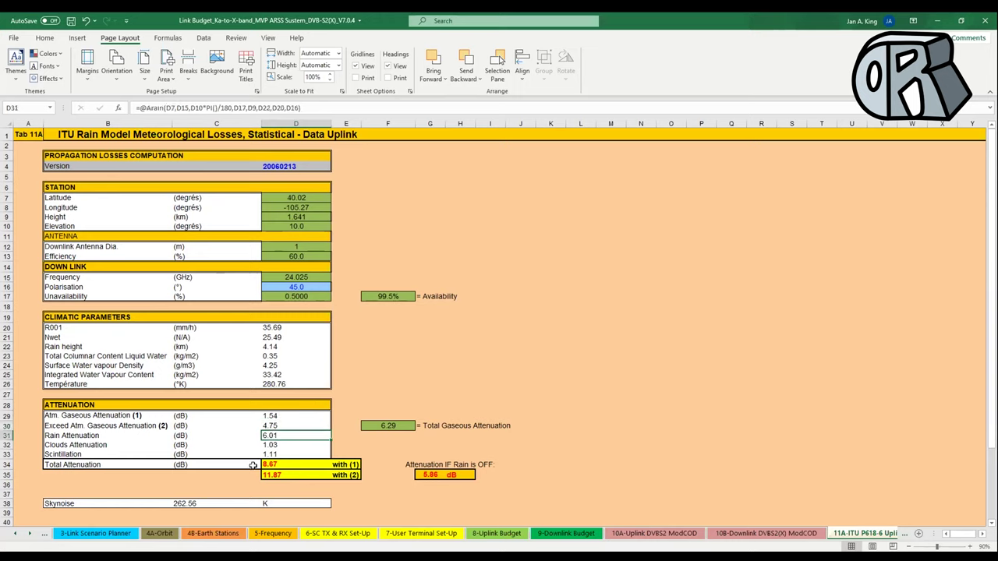
left_click(266, 447)
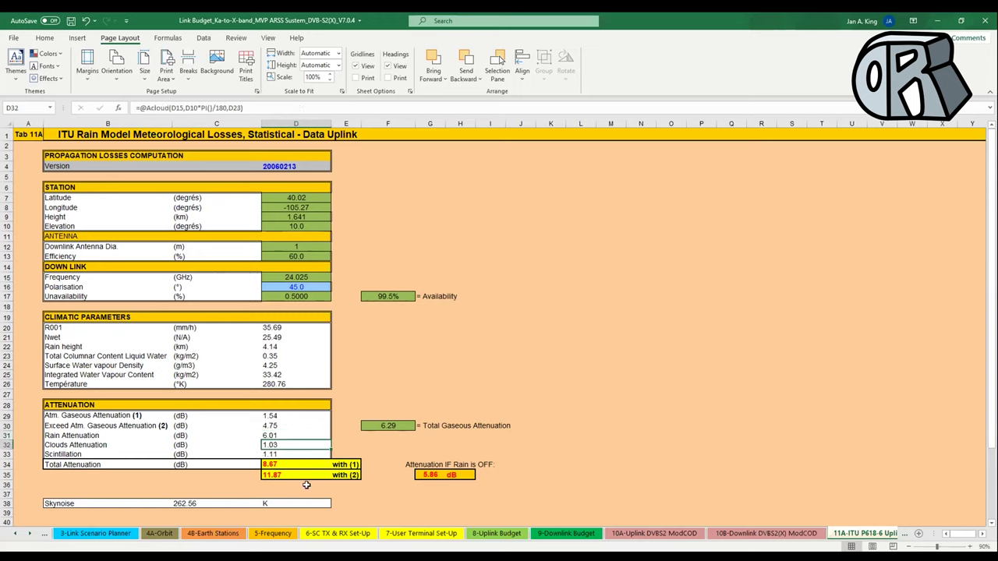
left_click(267, 455)
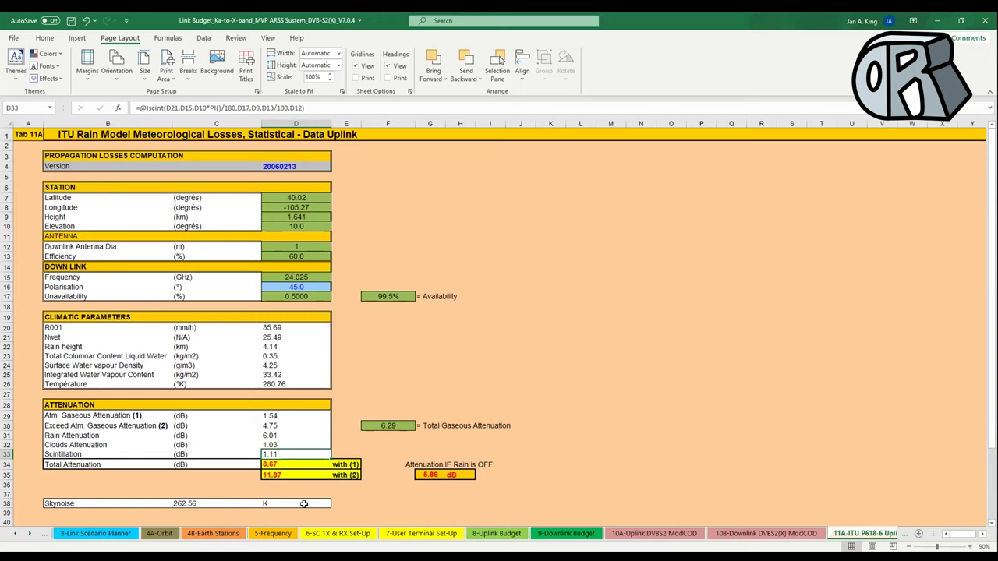
left_click(274, 475)
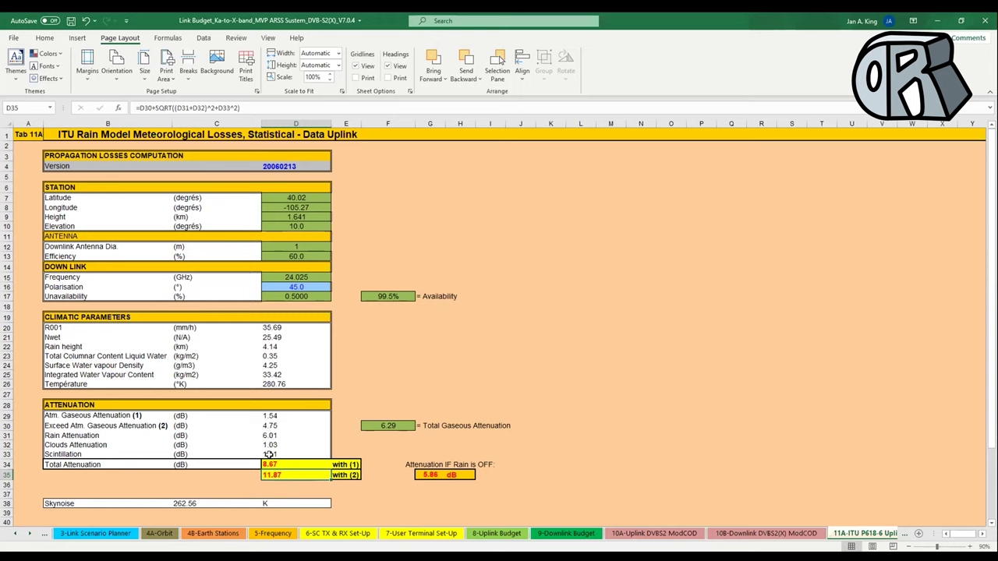
left_click(427, 475)
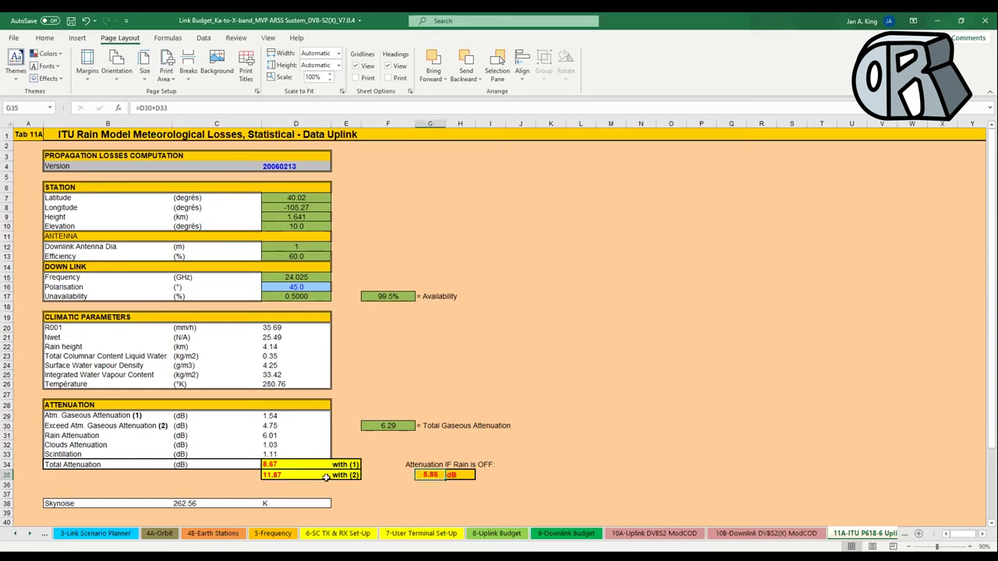
left_click(283, 476)
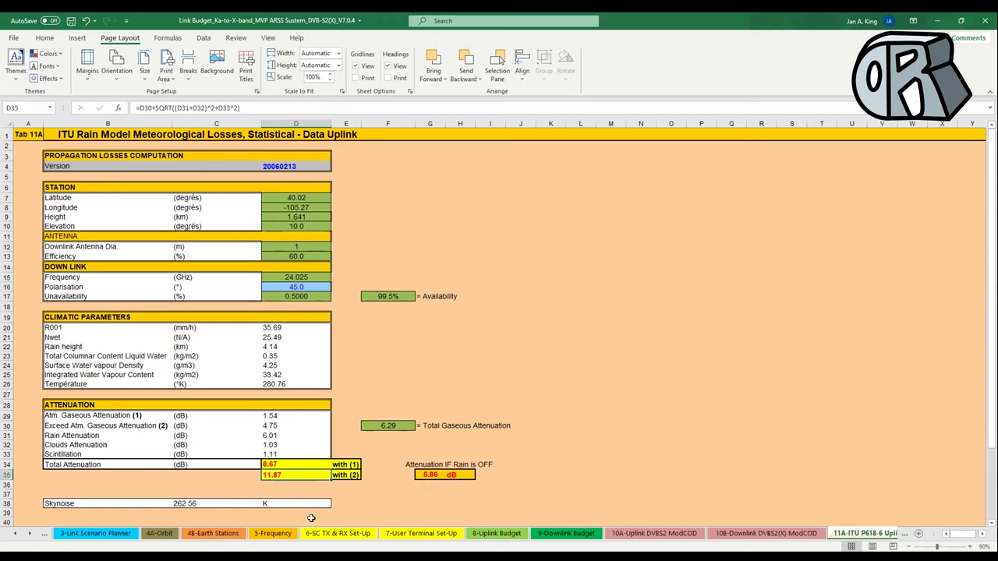
left_click(176, 504)
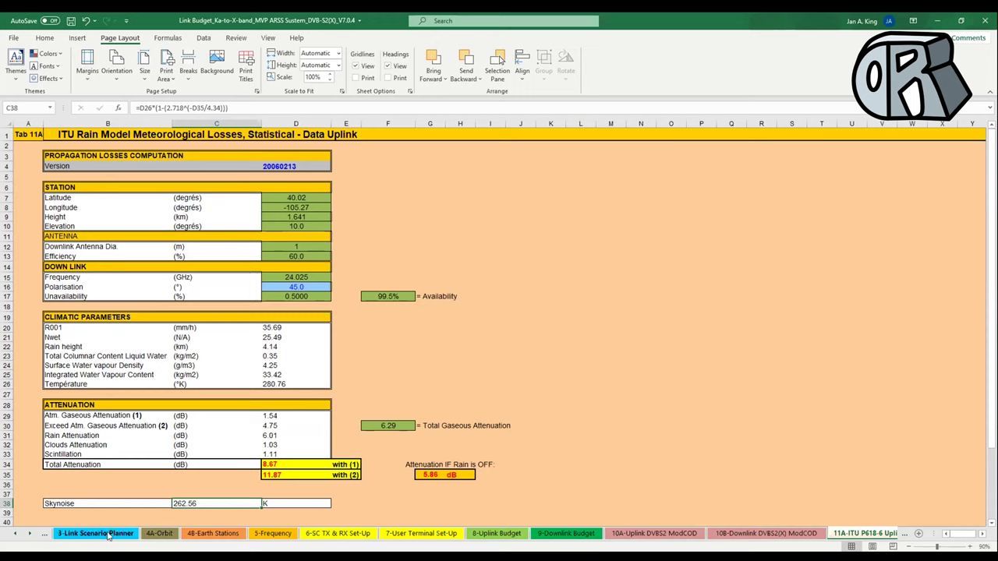
- On the 4A-Orbit sheet, set the elevation angle to 45°
left_click(155, 535)
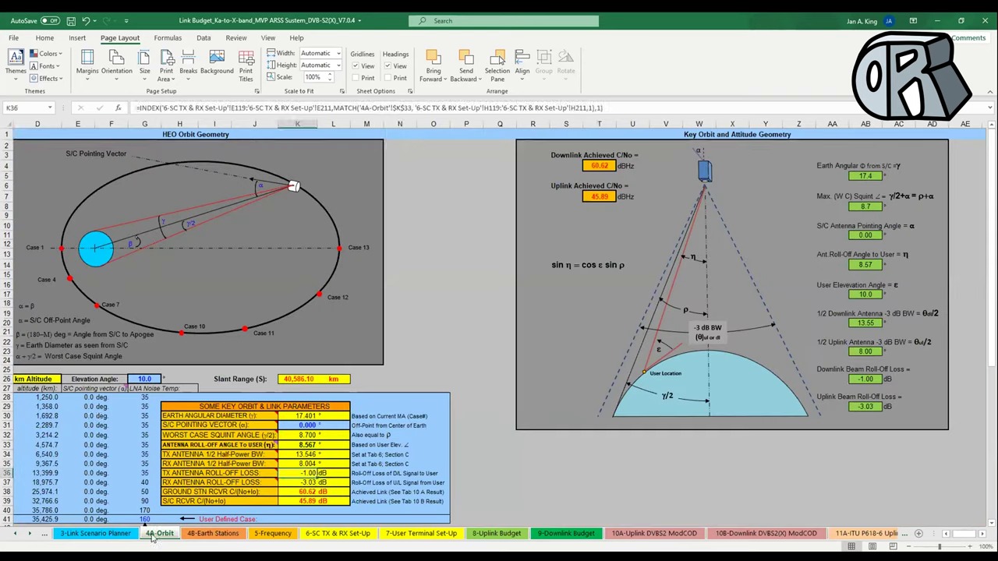
left_click(138, 378)
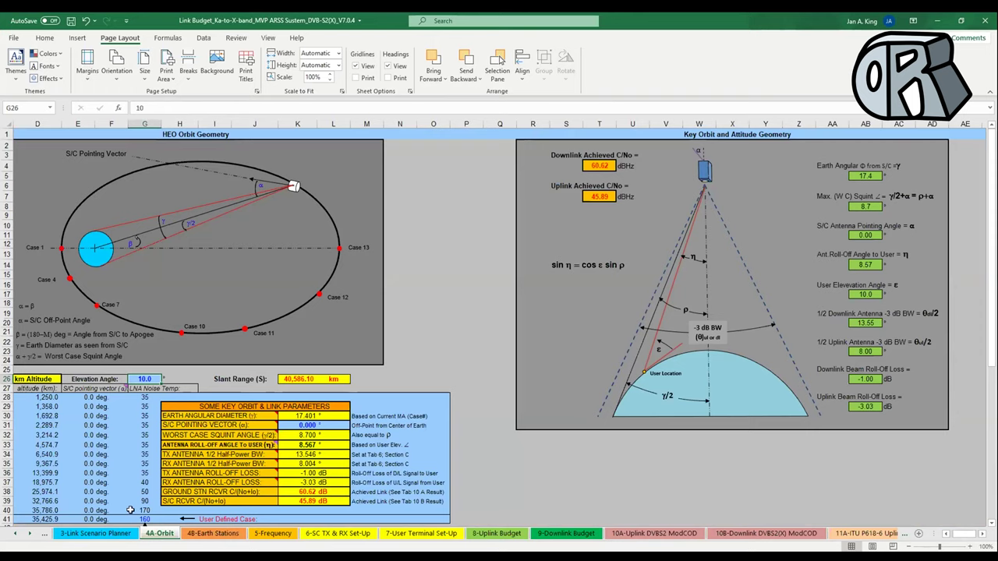
type("45")
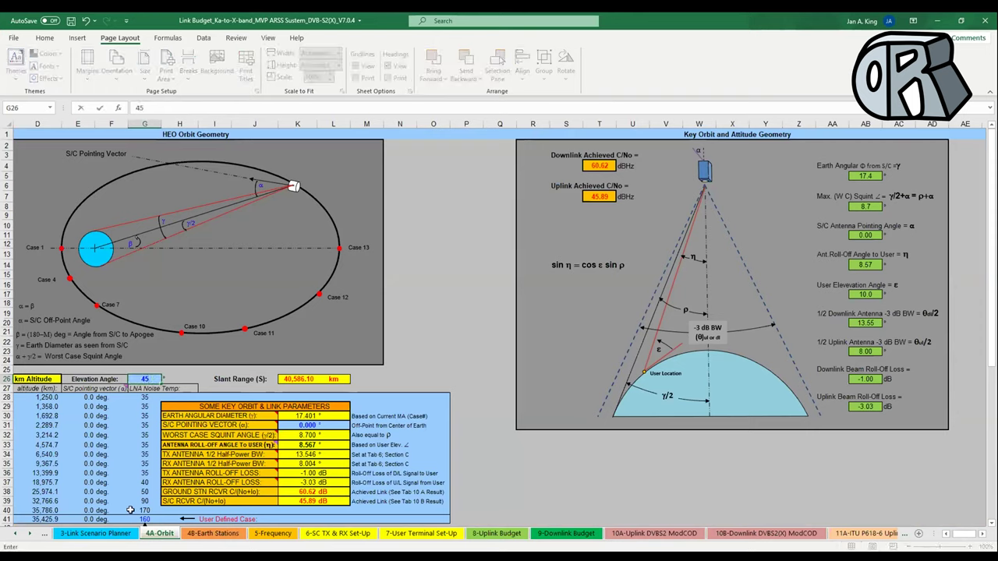
key("Return")
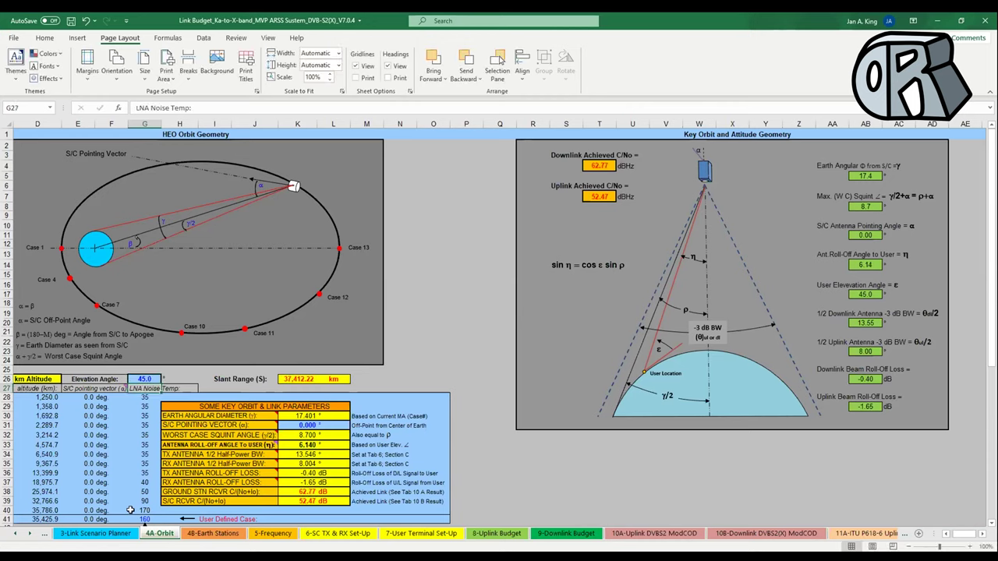
left_click(141, 376)
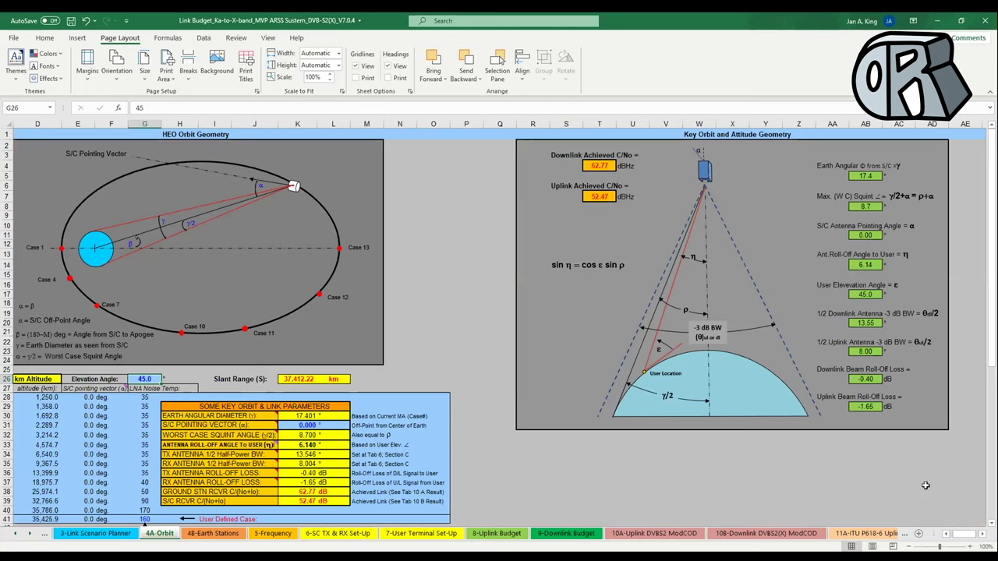
- On the 11A-ITU P618-6 Uplink sheet, check the recalculated total attenuation with (2), sky noise and rain-off attenuation
left_click(875, 534)
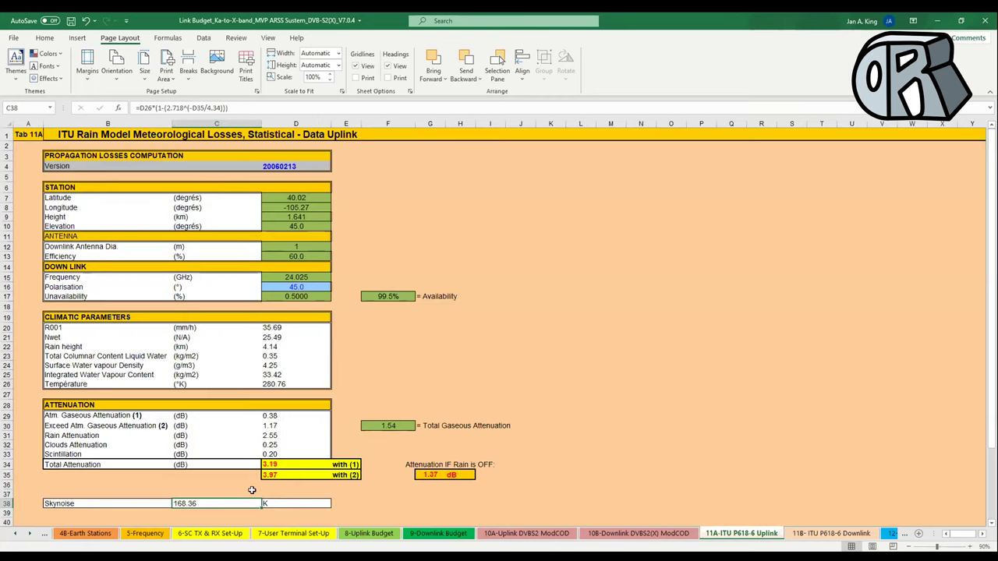
left_click(269, 475)
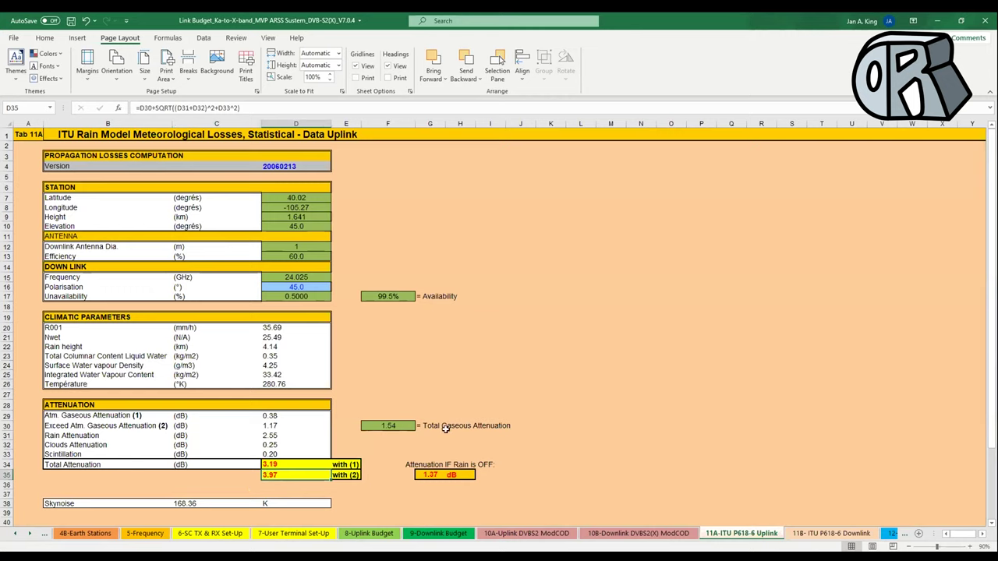
left_click(178, 504)
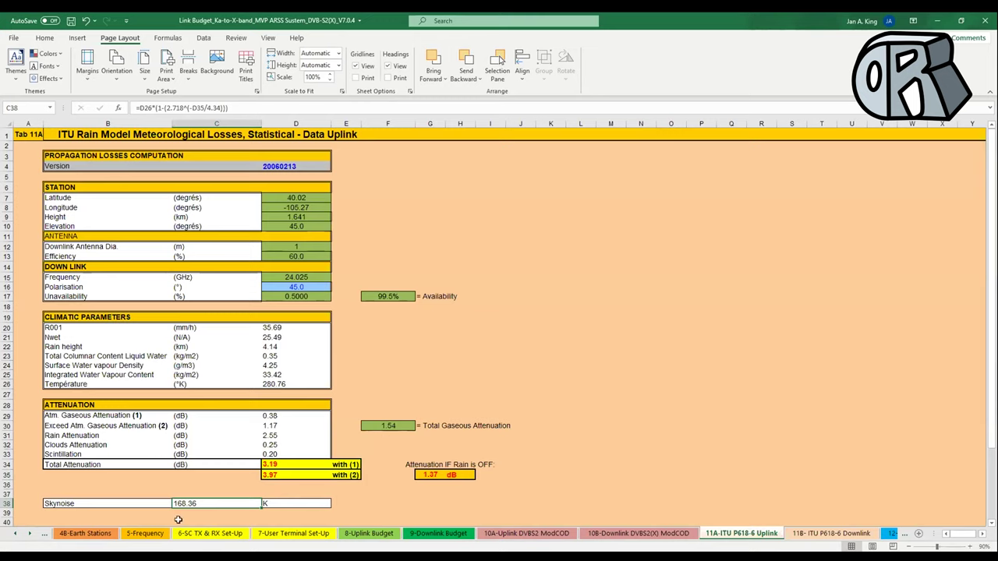
left_click(271, 477)
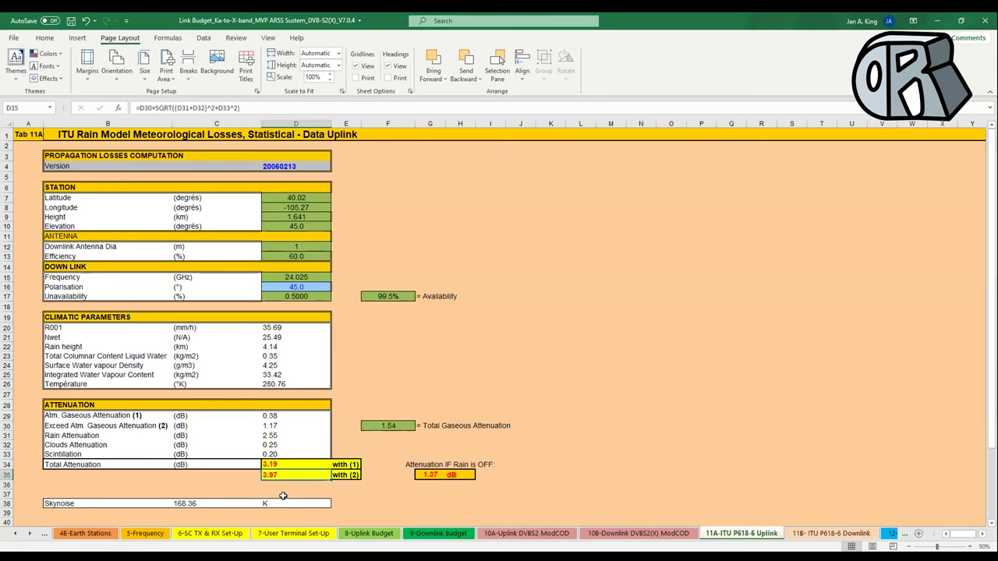
left_click(434, 476)
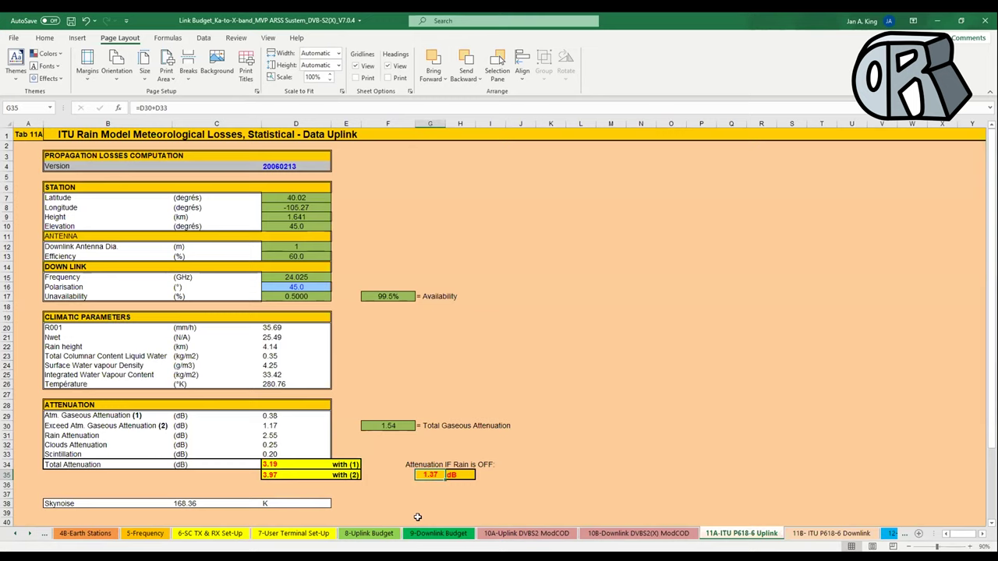